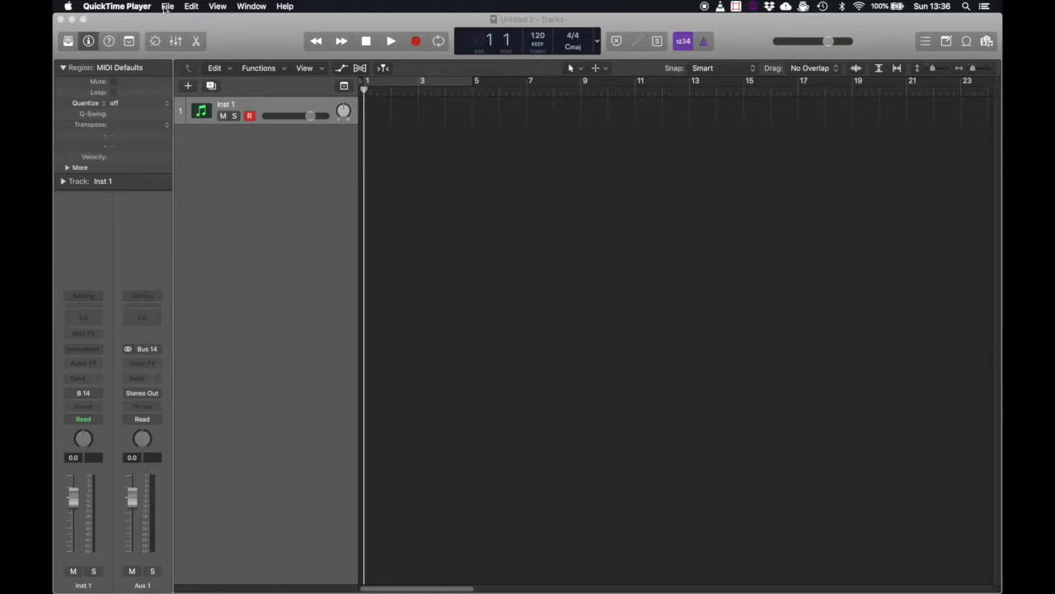
Step: Close the current project and create a new one from the "Pianobook - Cycle of 5ths" template
left_click(167, 6)
left_click(325, 170)
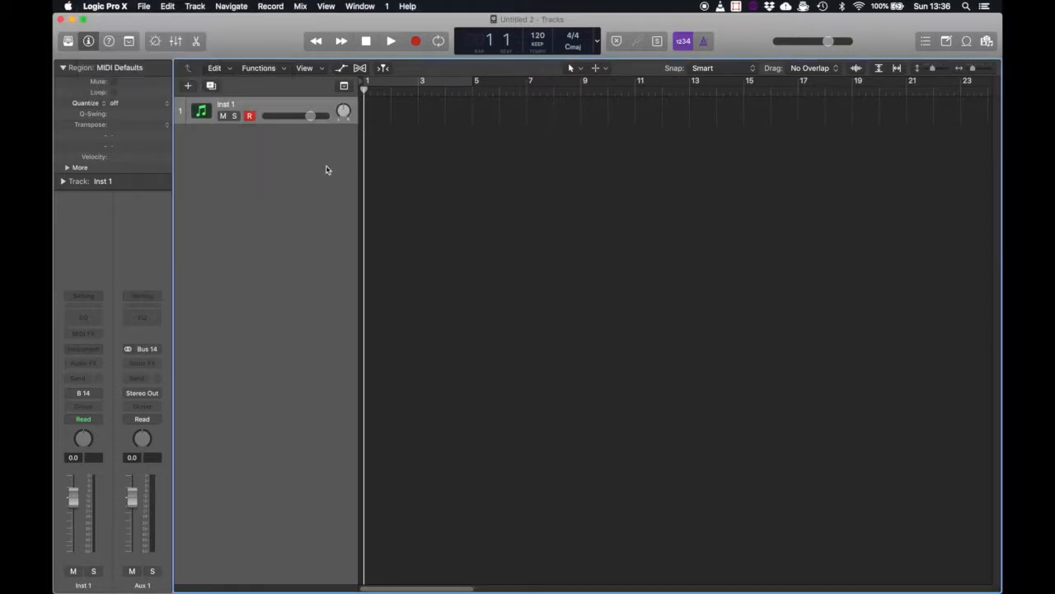
left_click(145, 7)
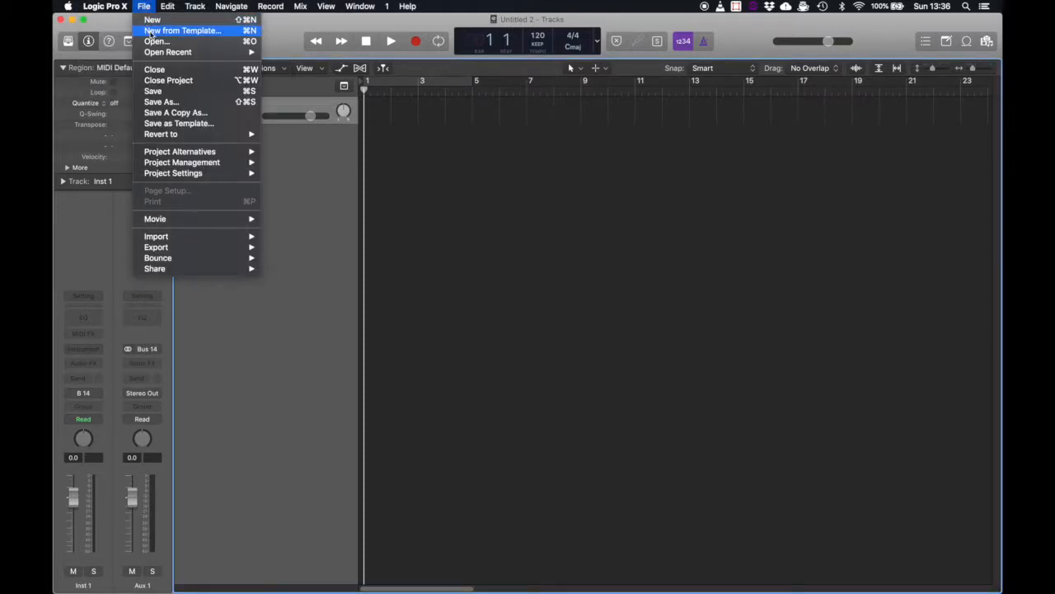
left_click(151, 33)
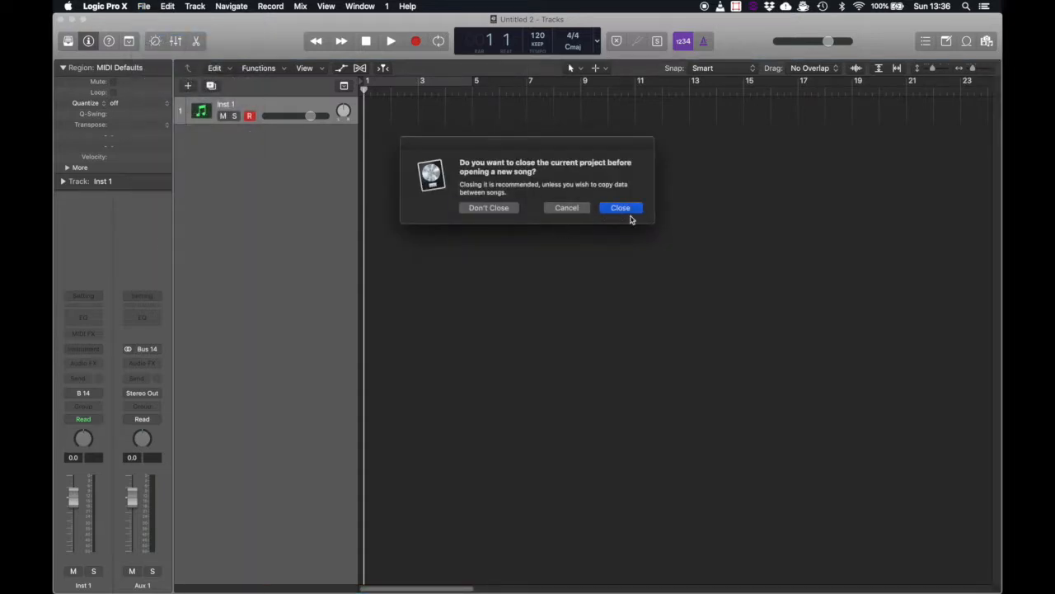
left_click(632, 209)
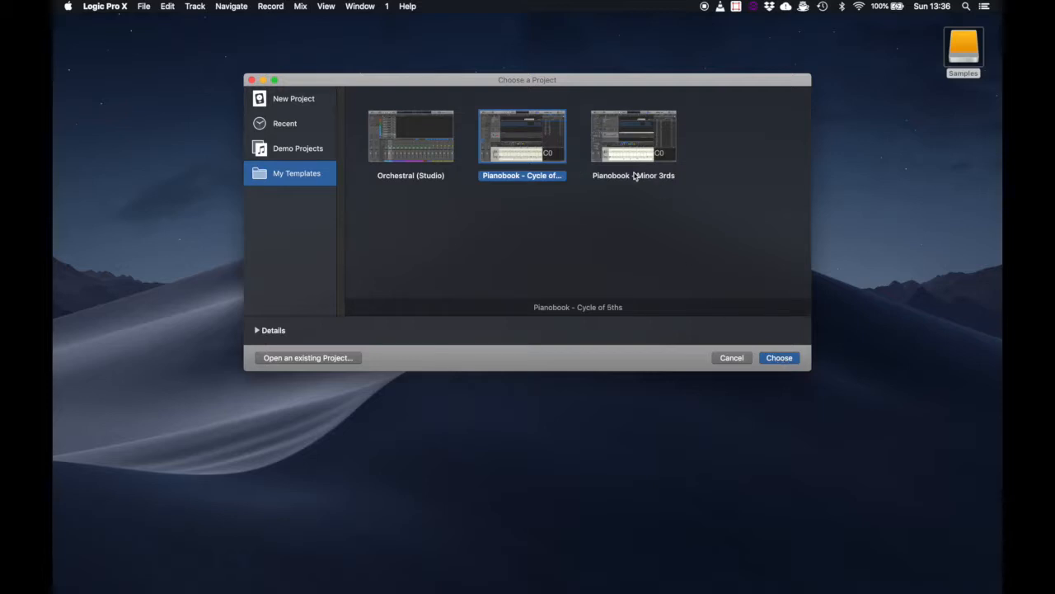
left_click(789, 365)
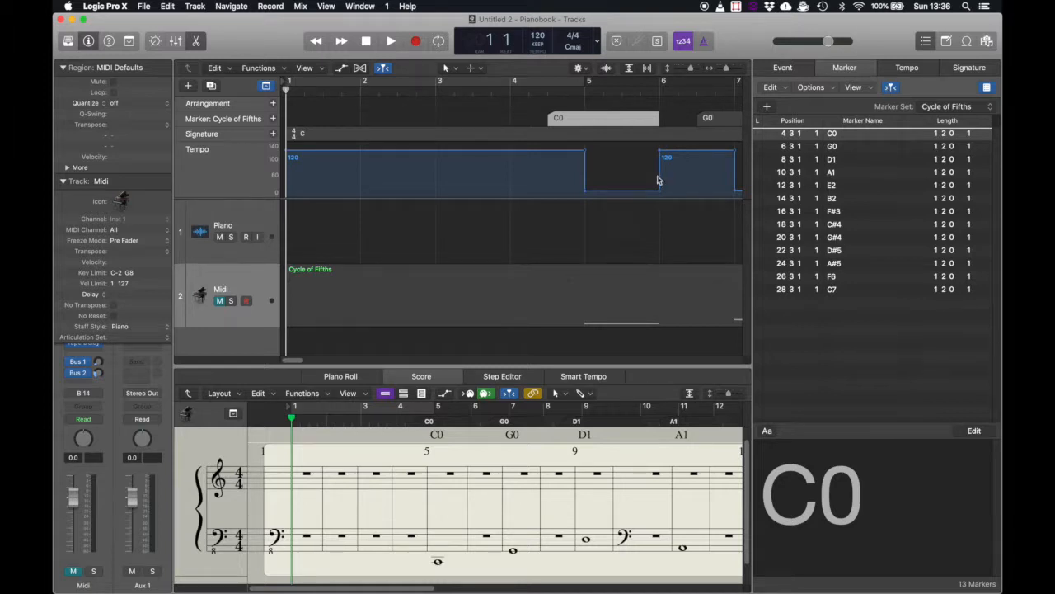
Step: Examine the template's tempo changes, tempo list, marker list and the full score of the Cycle of Fifths region
scroll(631, 235, "right", 5)
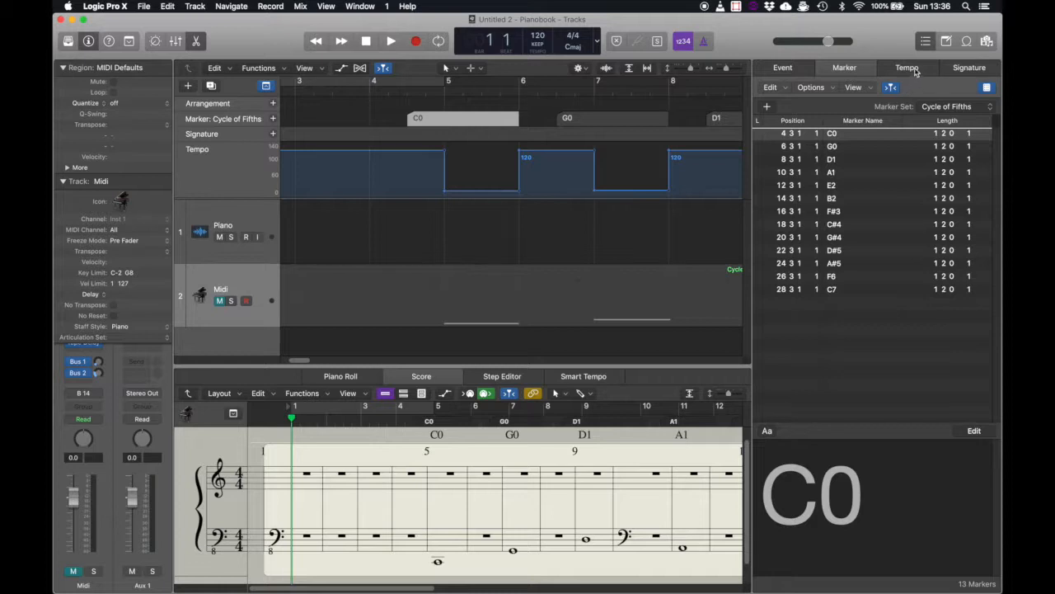
left_click(915, 71)
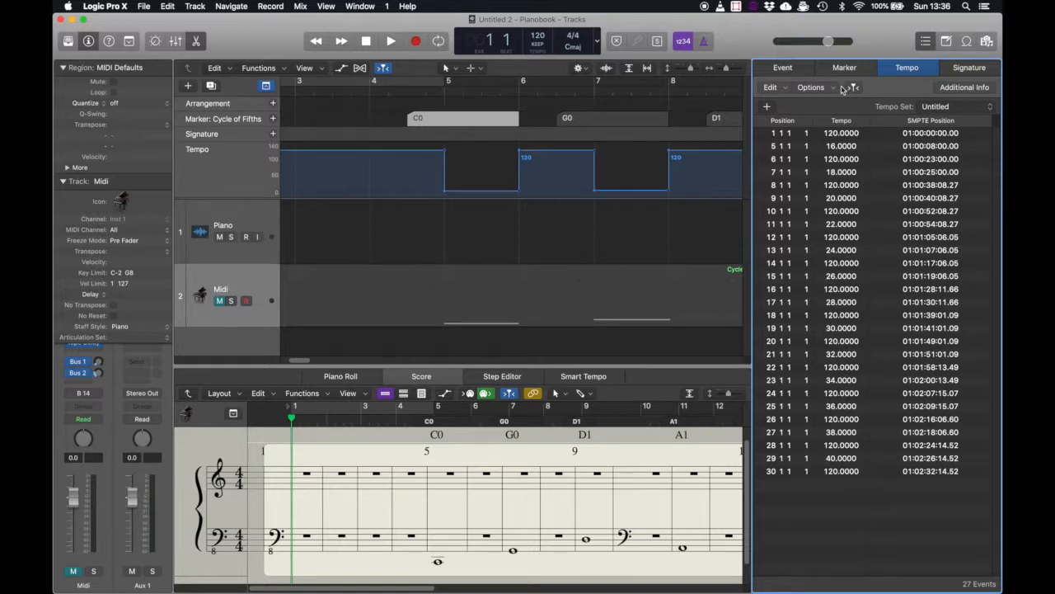
left_click(846, 71)
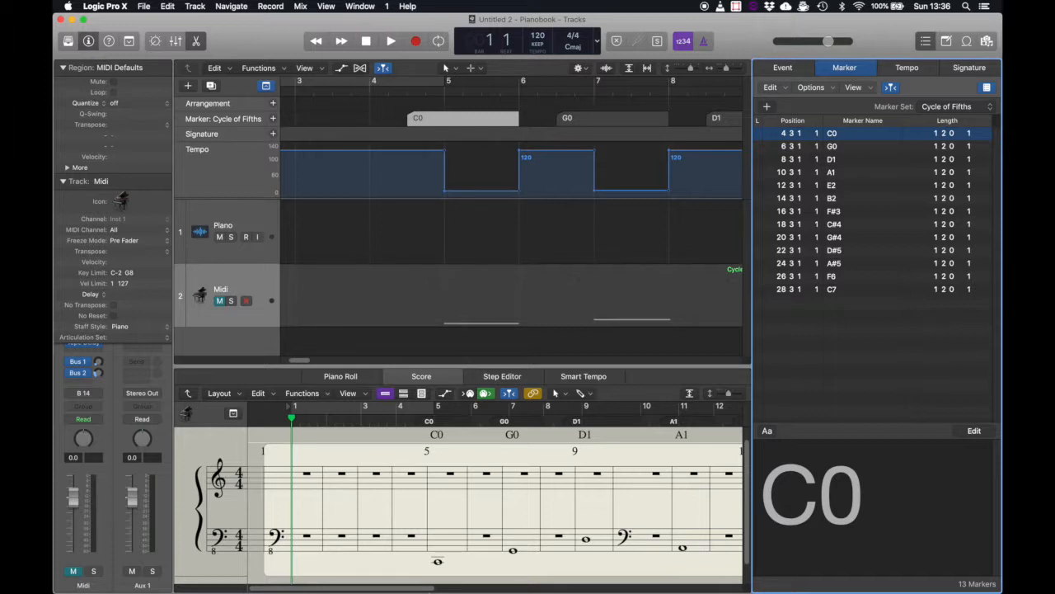
scroll(513, 569, "right", 10)
scroll(574, 538, "right", 10)
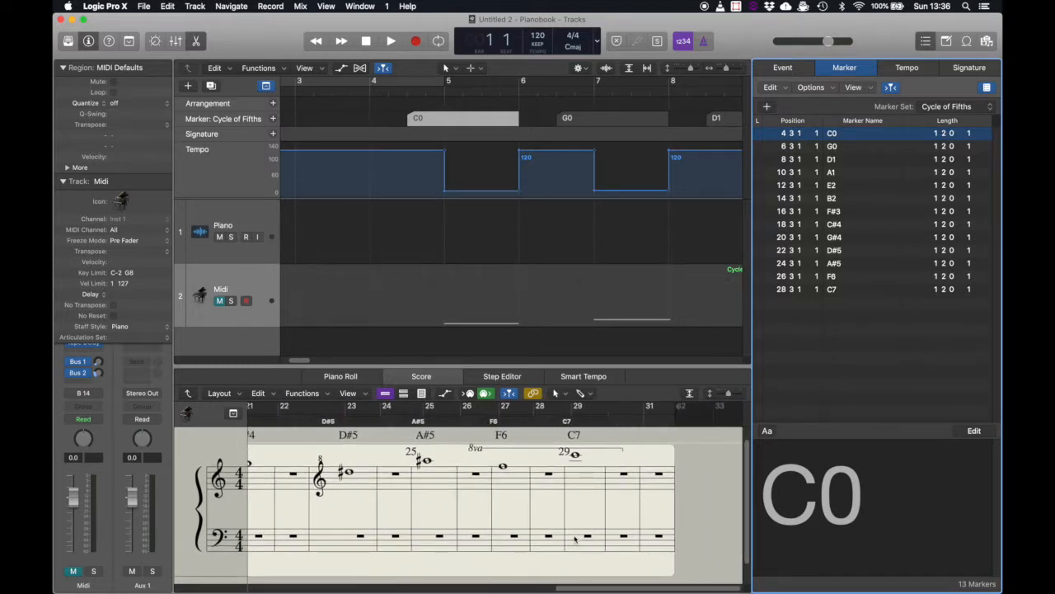
scroll(575, 538, "left", 14)
scroll(574, 538, "left", 1)
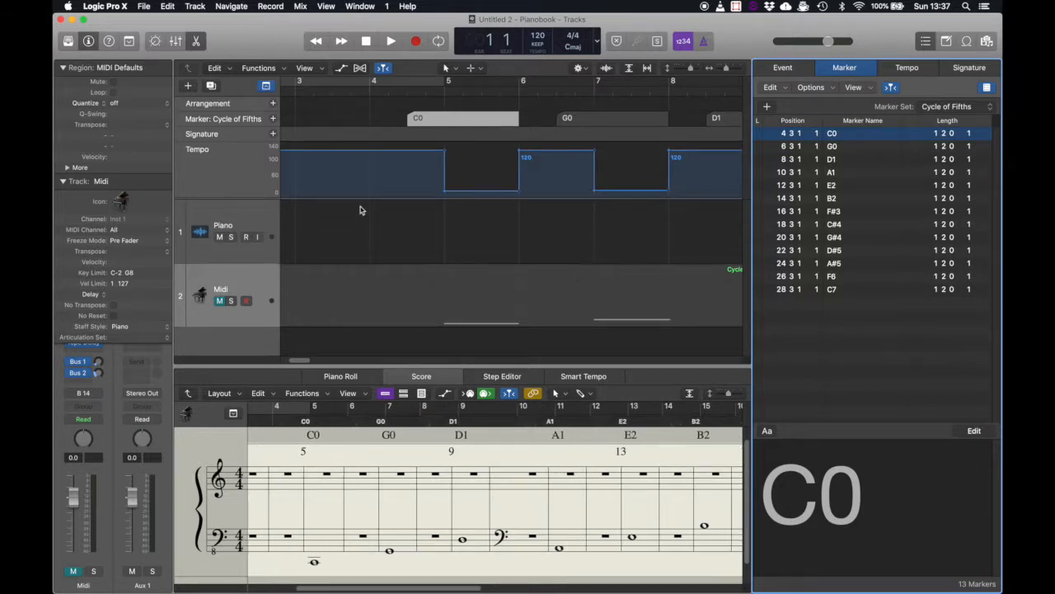
Step: Play the project from the start of the C0 marker into the G0 section, and return to the beginning
left_click(404, 89)
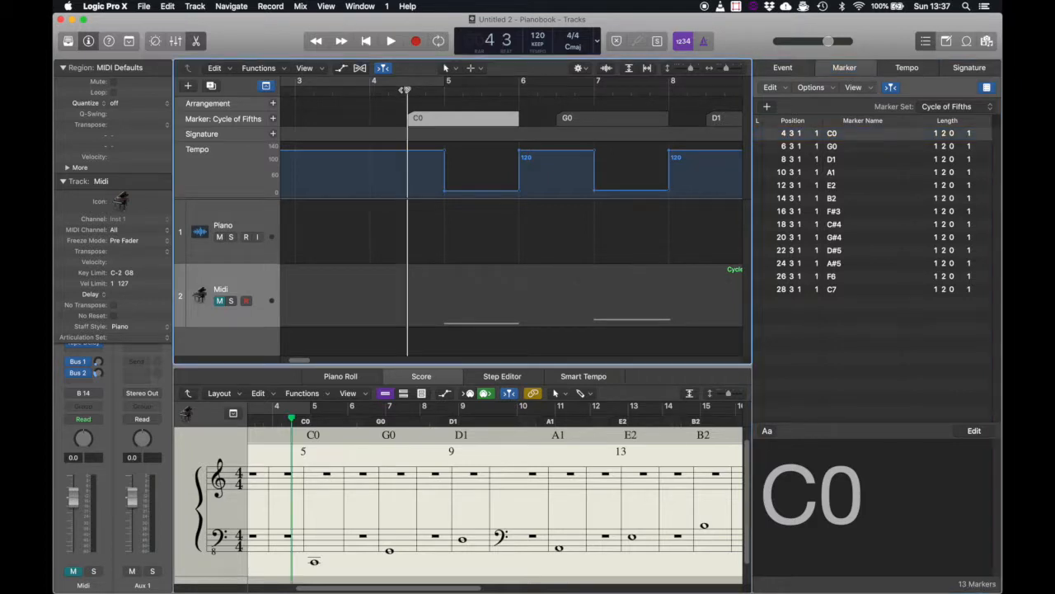
left_click(393, 42)
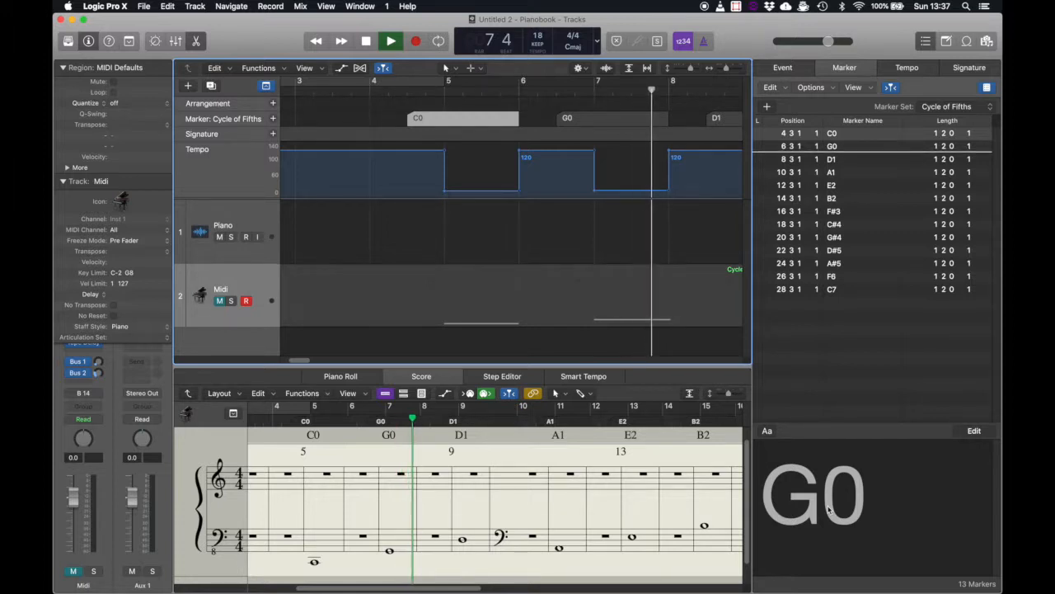
left_click(366, 41)
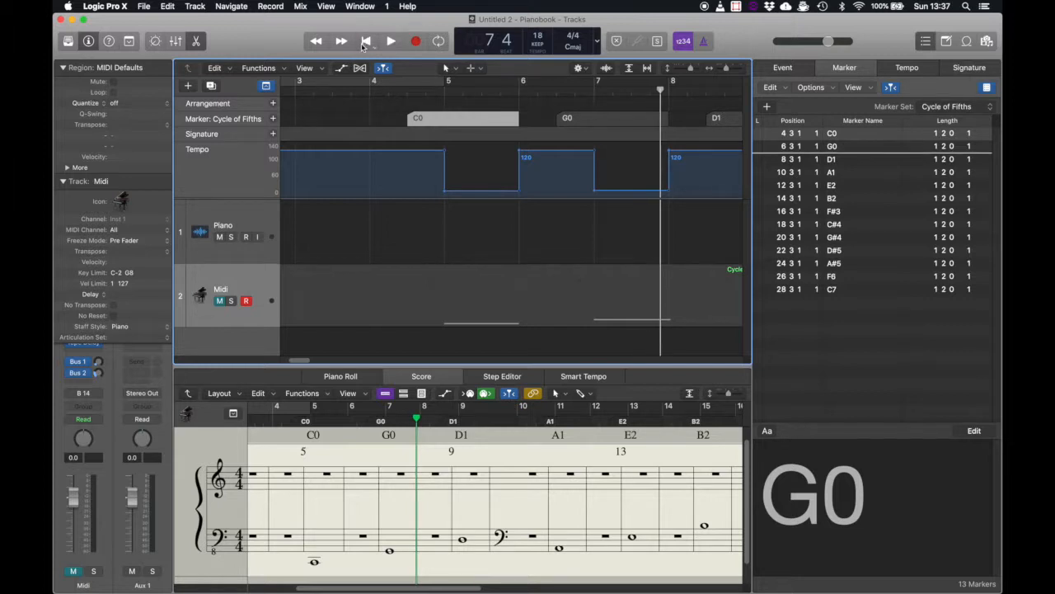
left_click(365, 41)
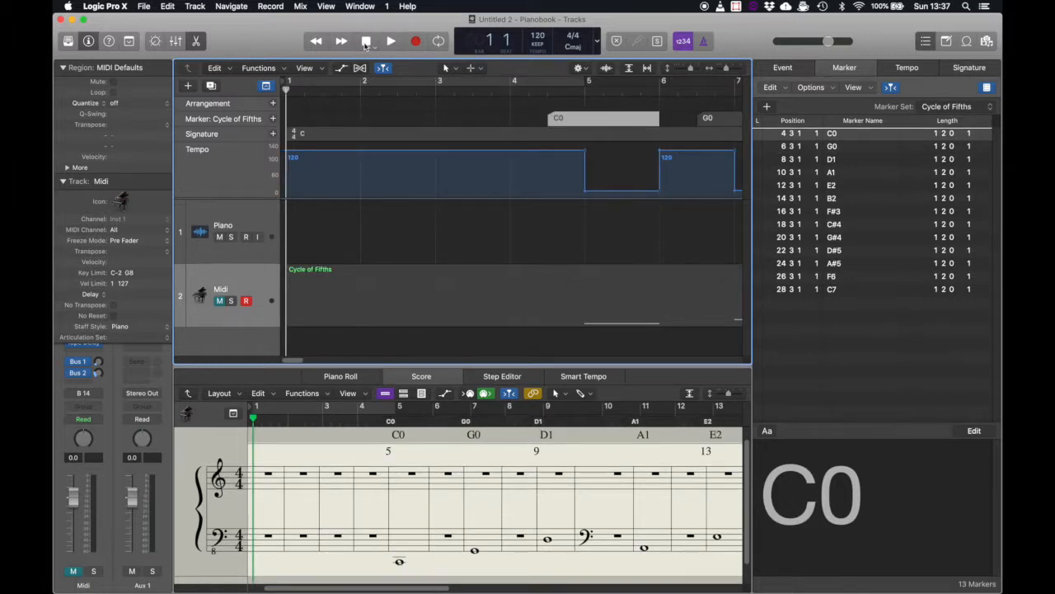
Step: Select the Piano audio track and choose Input 1-2 as its input
left_click(242, 222)
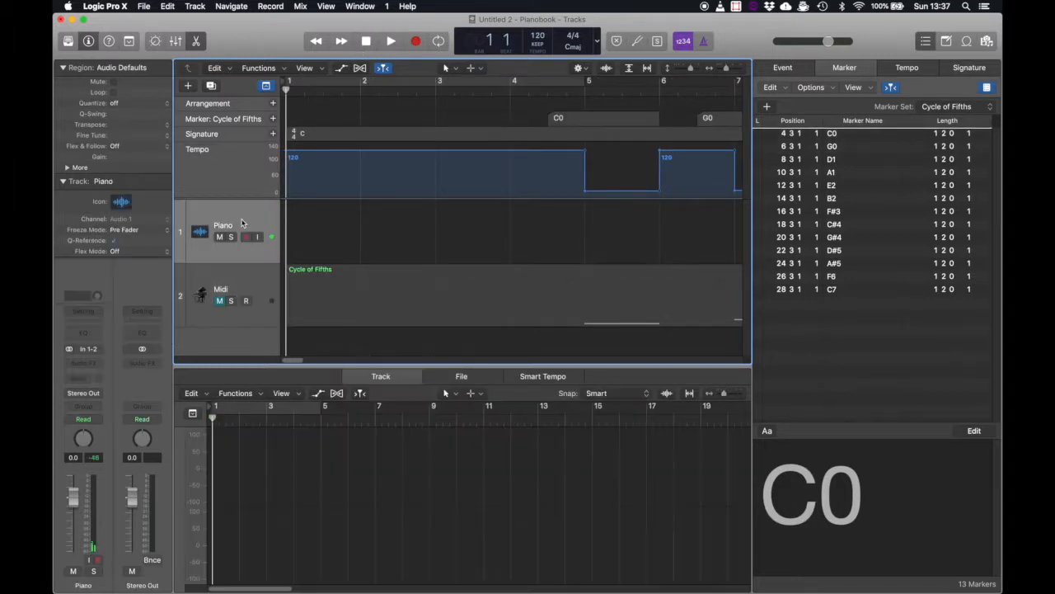
left_click(97, 349)
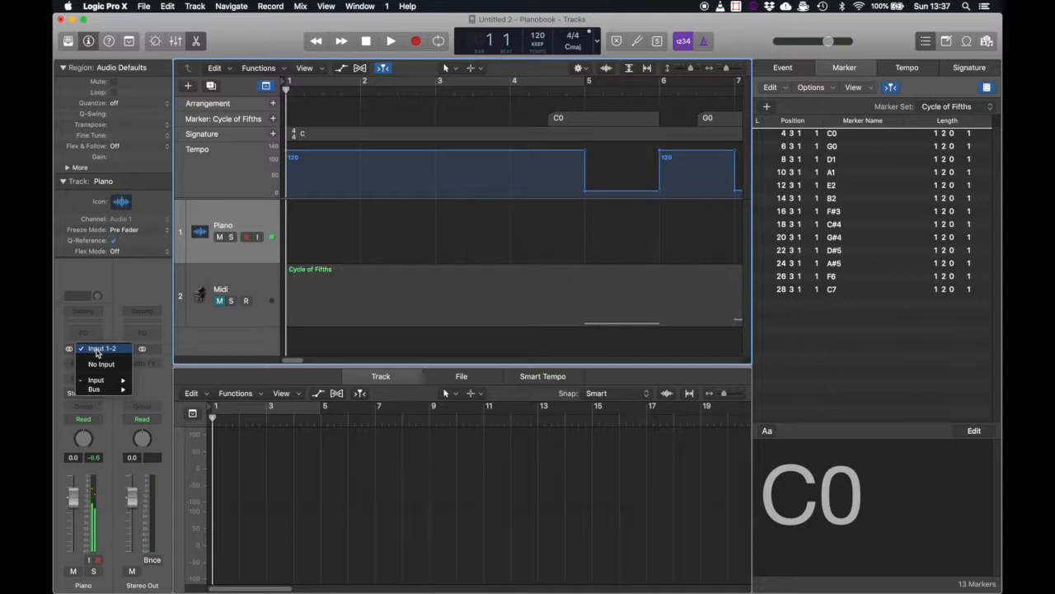
left_click(96, 350)
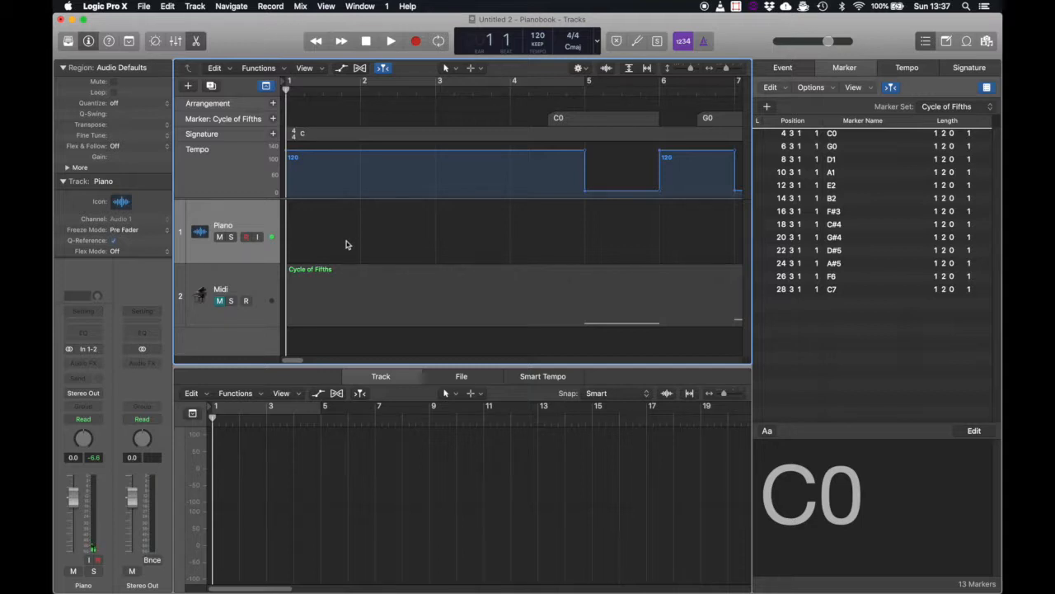
Step: Collapse the Midi track's parameters and add a new external MIDI track below it
left_click(234, 282)
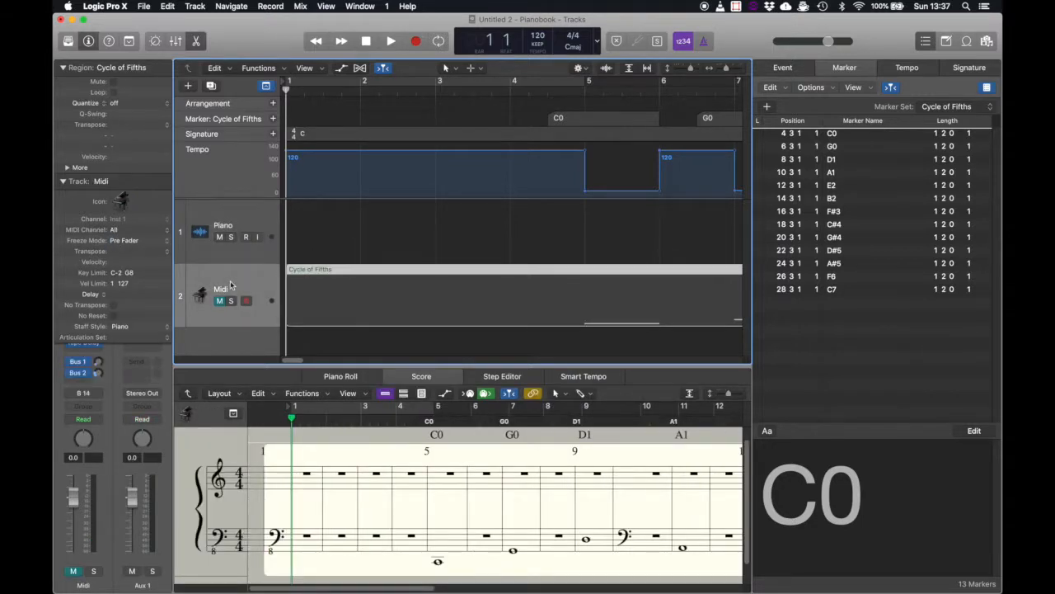
left_click(63, 184)
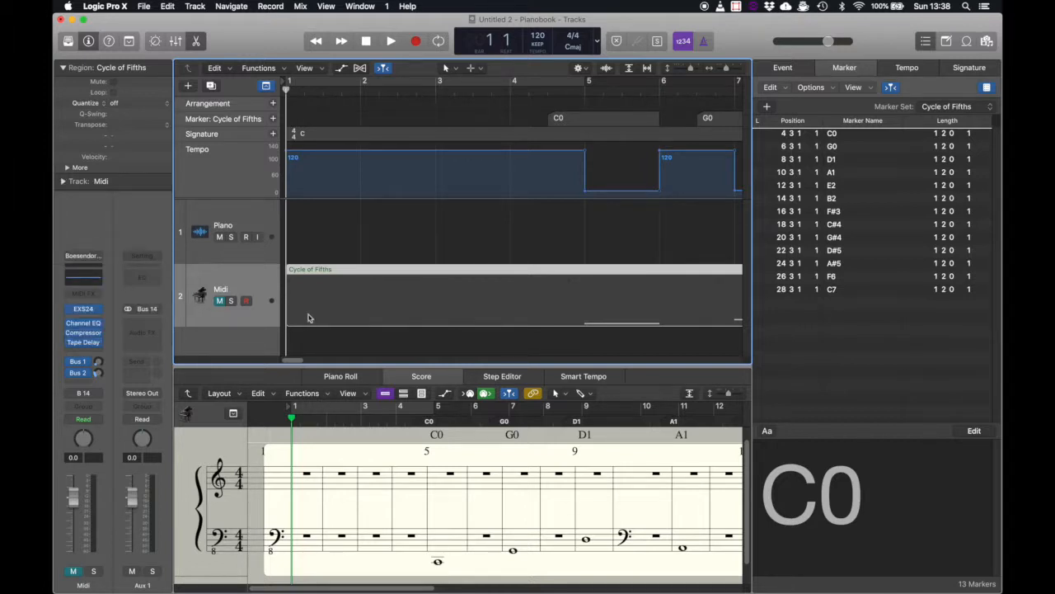
left_click(301, 347)
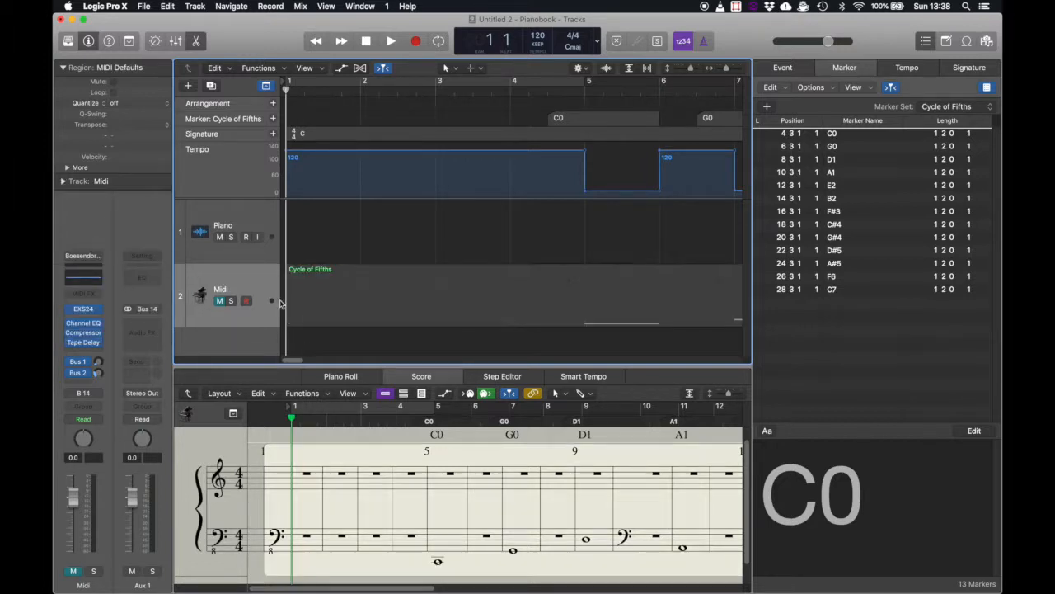
left_click(232, 6)
mouse_move(190, 10)
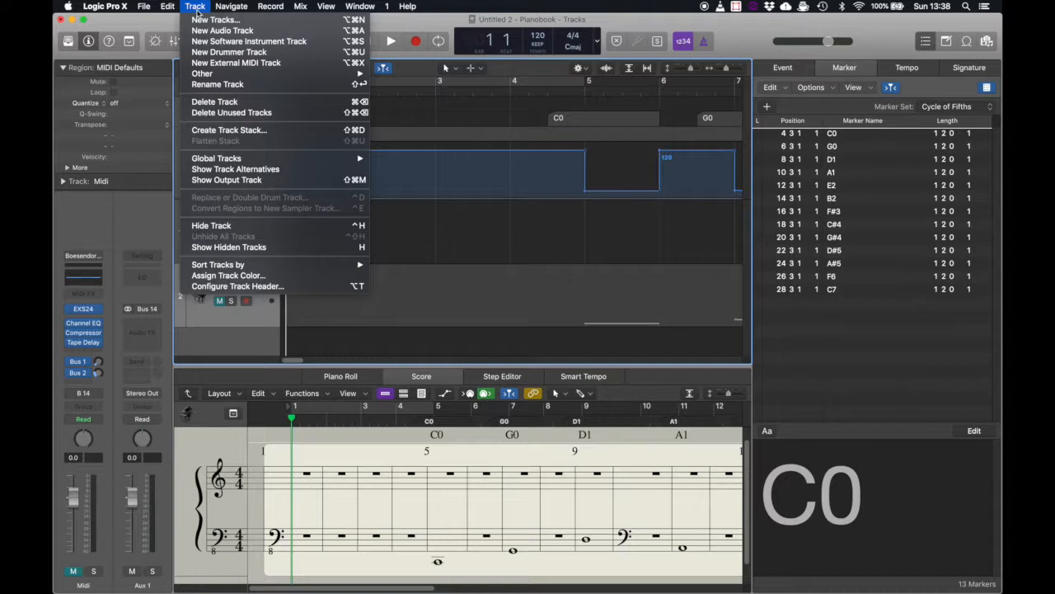
left_click(212, 64)
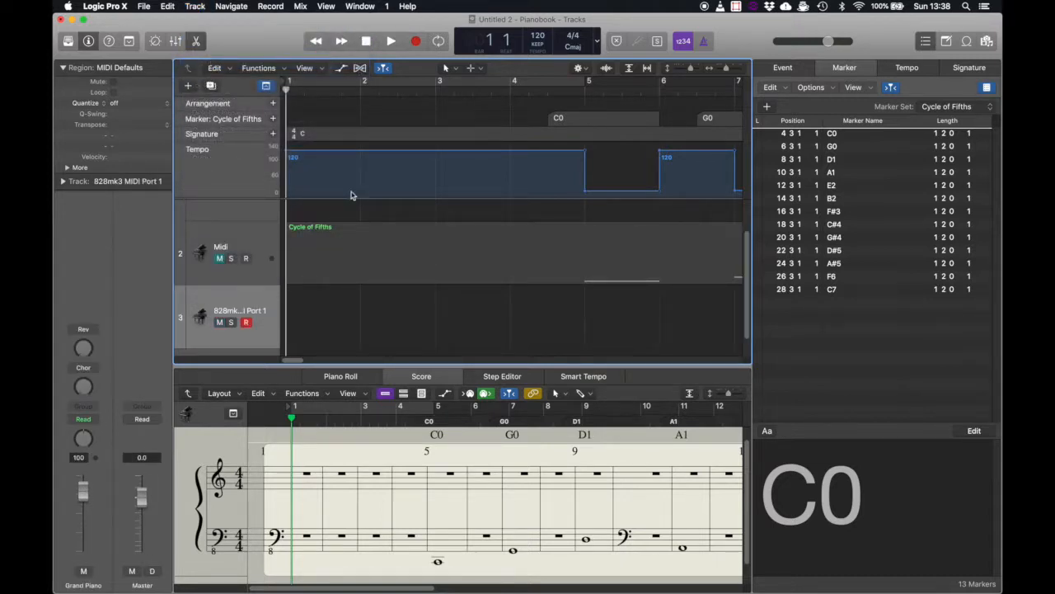
Step: Copy the Cycle of Fifths region from the Midi track to the start of the new external MIDI track
left_click(345, 249)
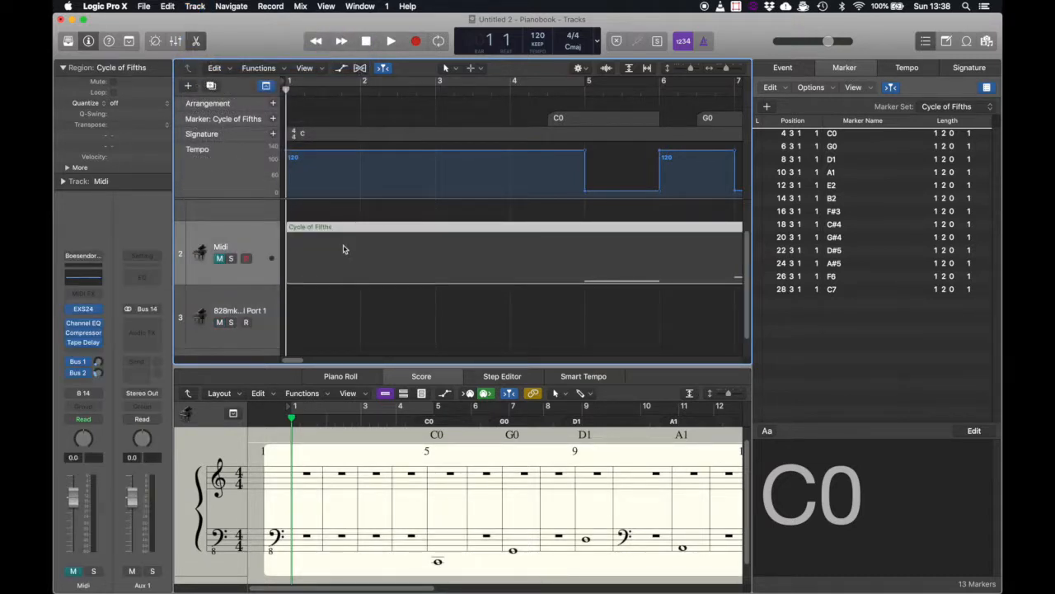
left_click(326, 327)
key("super+v")
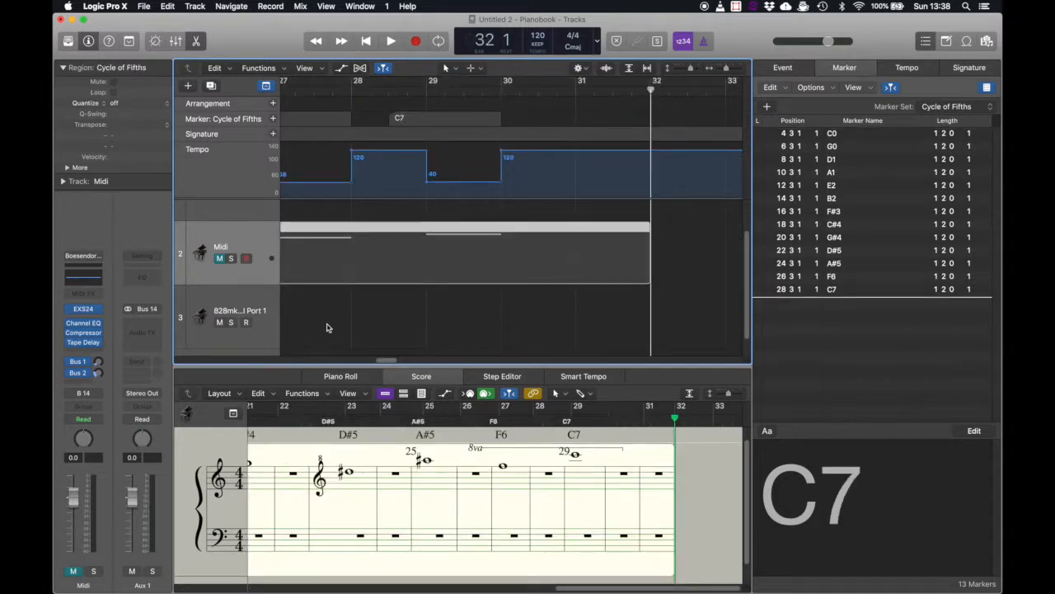
key("super+z")
left_click(264, 301)
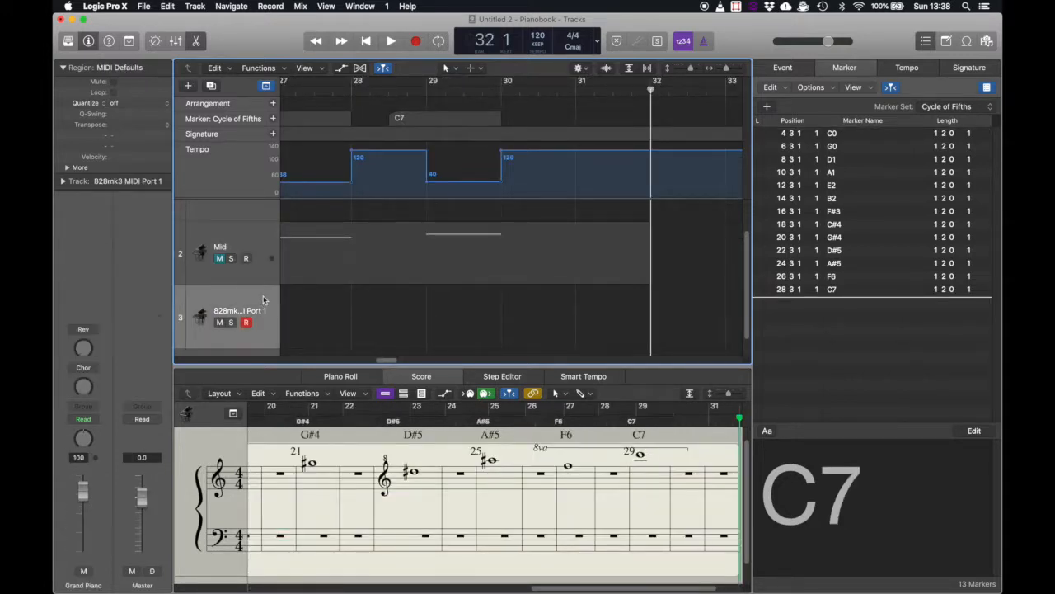
key("Return")
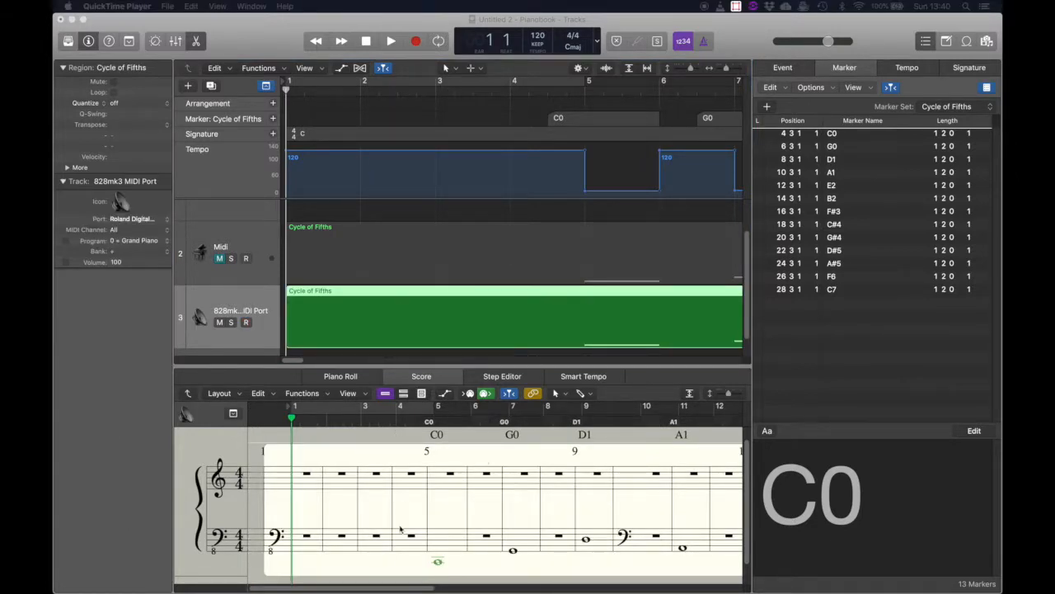
Step: Select the C0 note in the score to check its properties, and arm the Piano audio track for recording
left_click(438, 563)
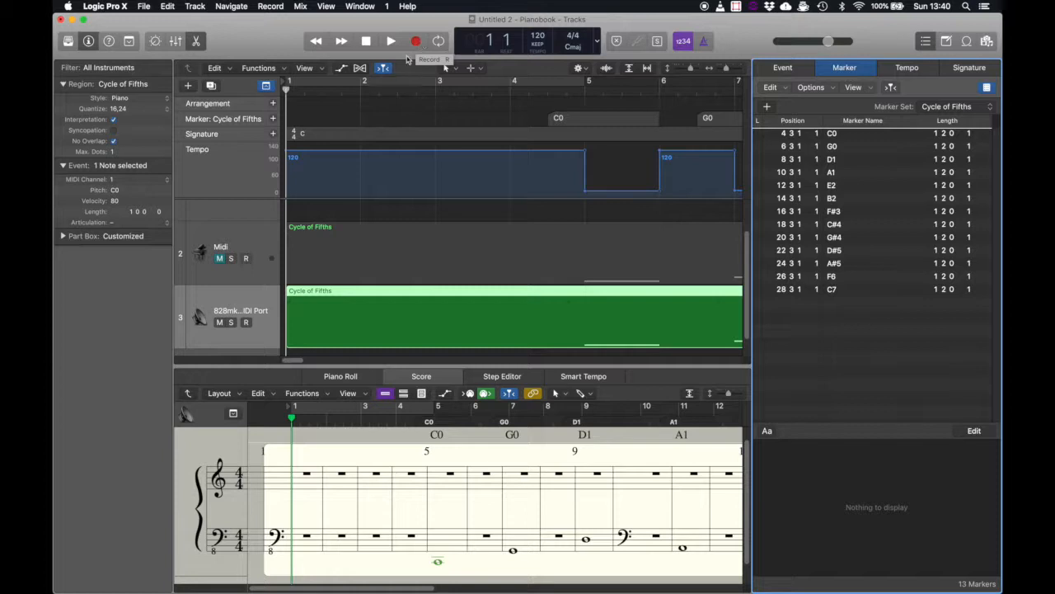
scroll(330, 247, "up", 2)
left_click(235, 247)
left_click(256, 237)
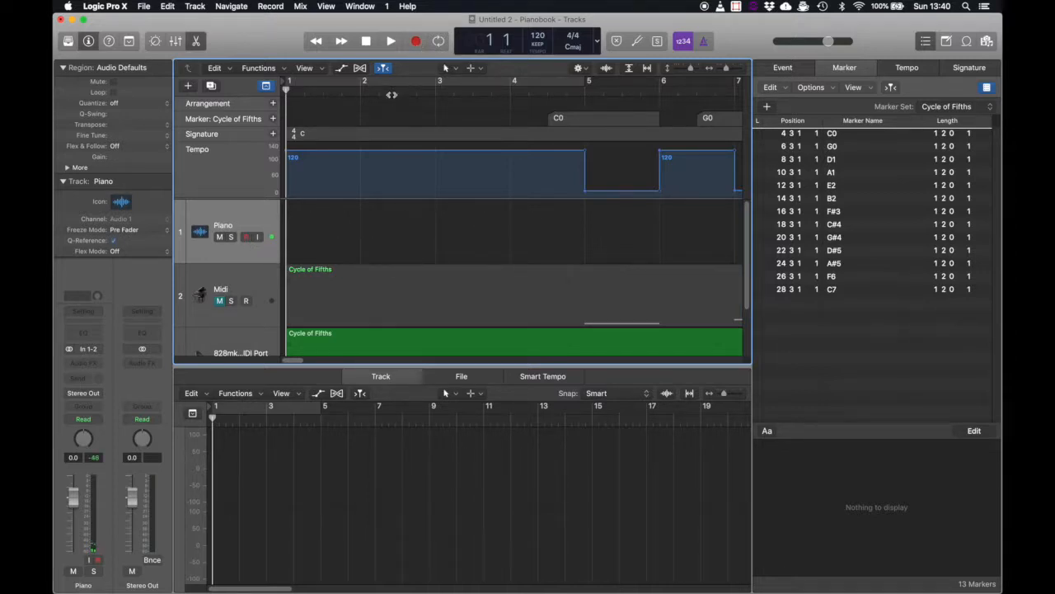
Step: Record the Cycle of Fifths notes onto the Piano track from bar 1, with the marker list following the playhead
left_click(416, 42)
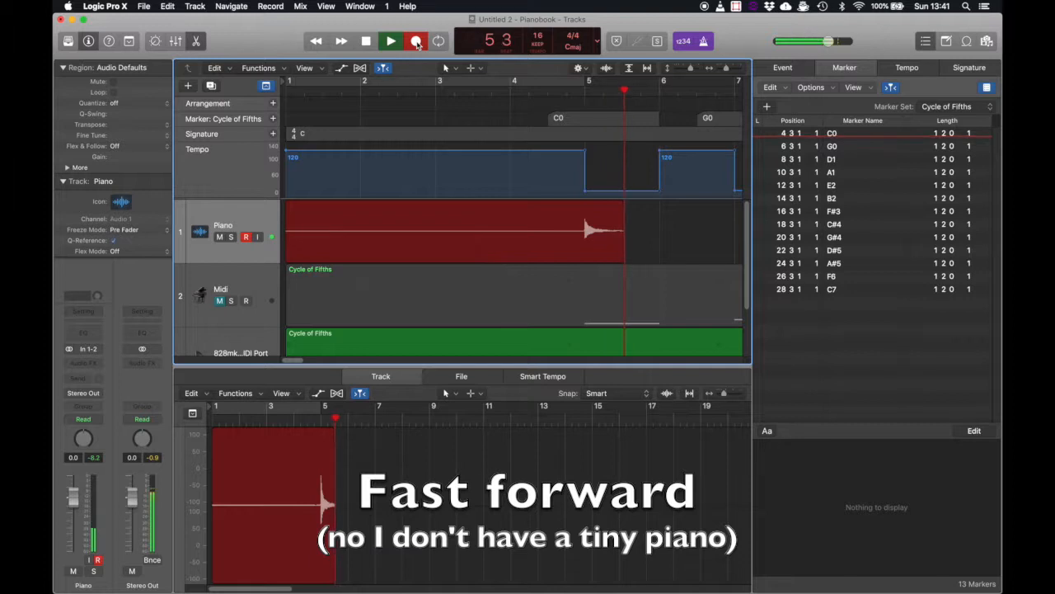
left_click(857, 145)
left_click(896, 92)
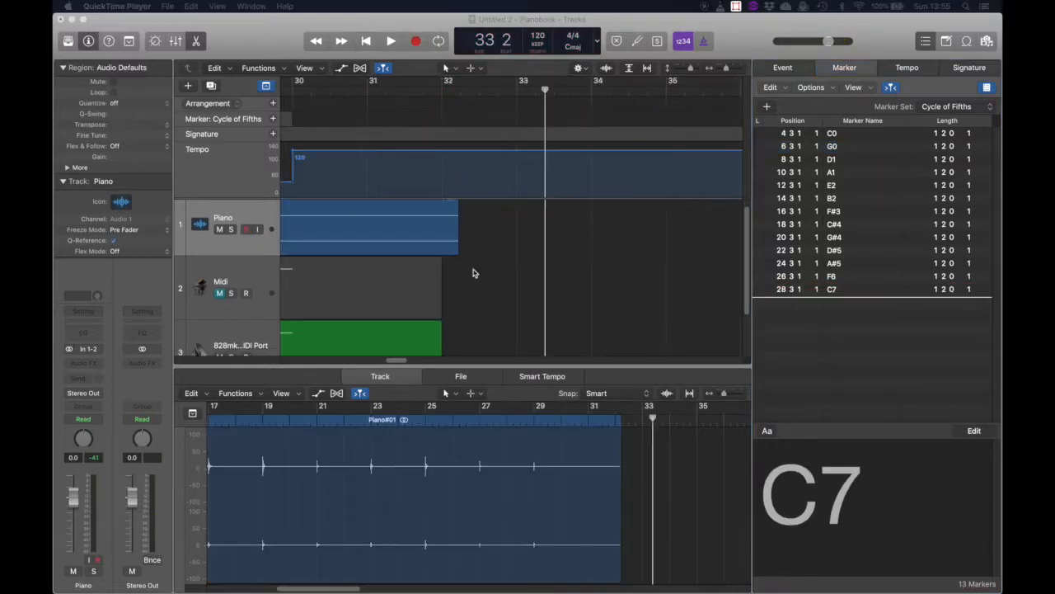
Step: Hide the list editors and return the playhead to the start of the project
left_click(925, 41)
left_click(925, 41)
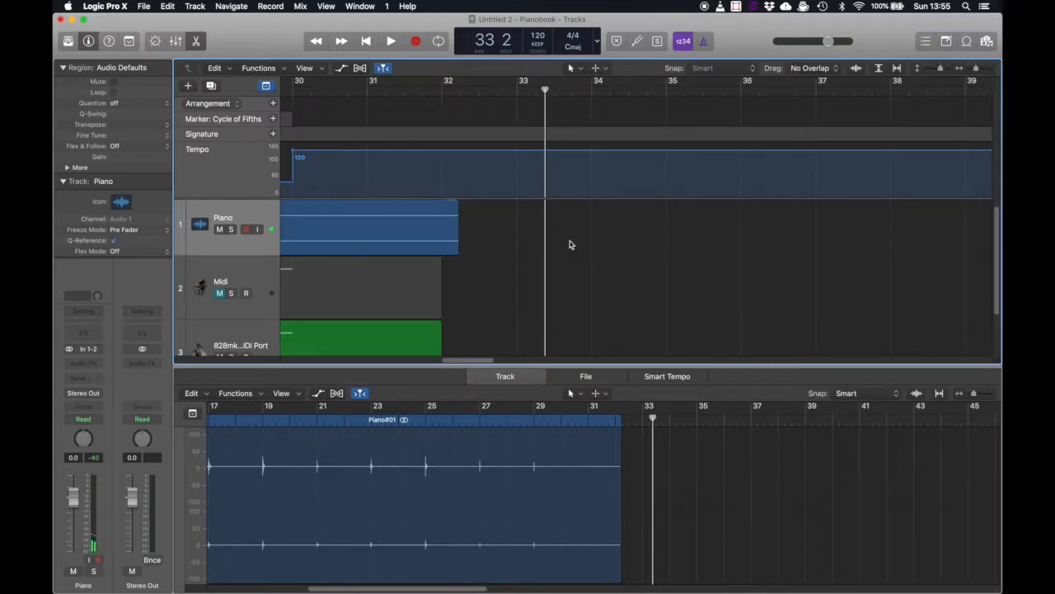
left_click(366, 42)
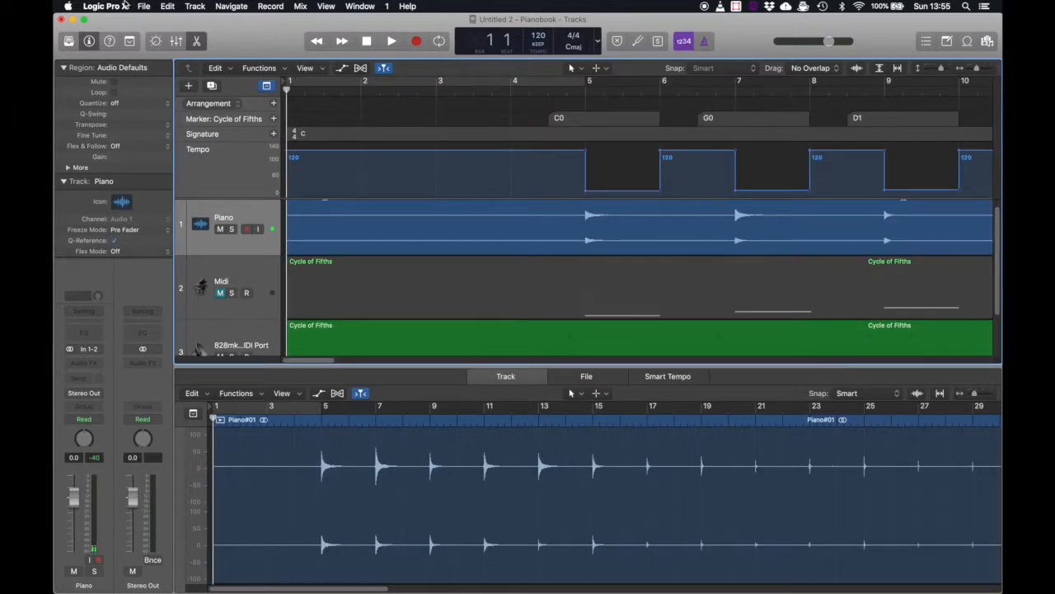
Step: Open the key command assignments for editing
left_click(145, 6)
mouse_move(106, 6)
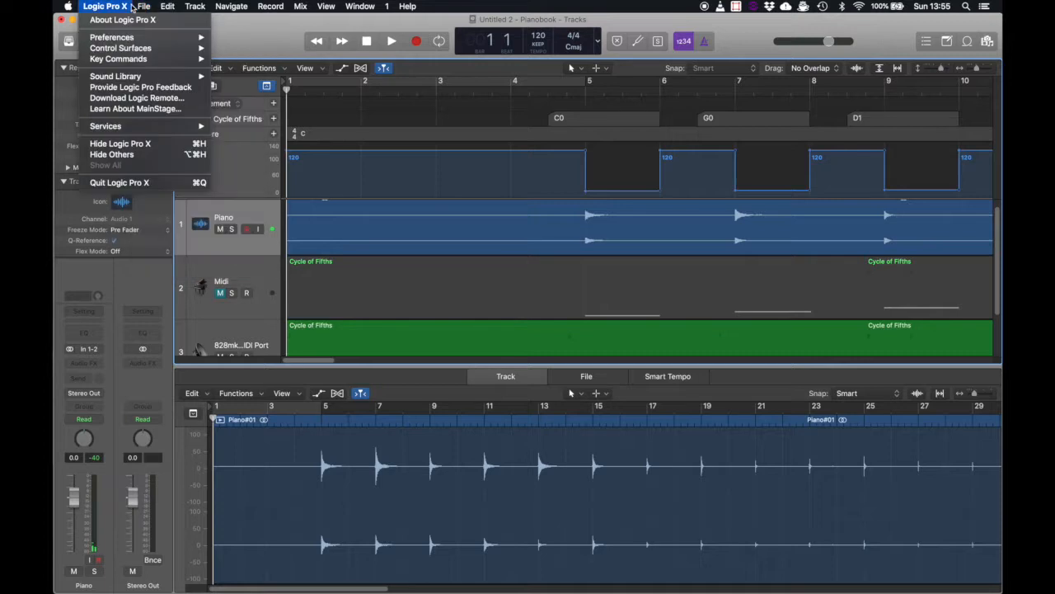
mouse_move(119, 59)
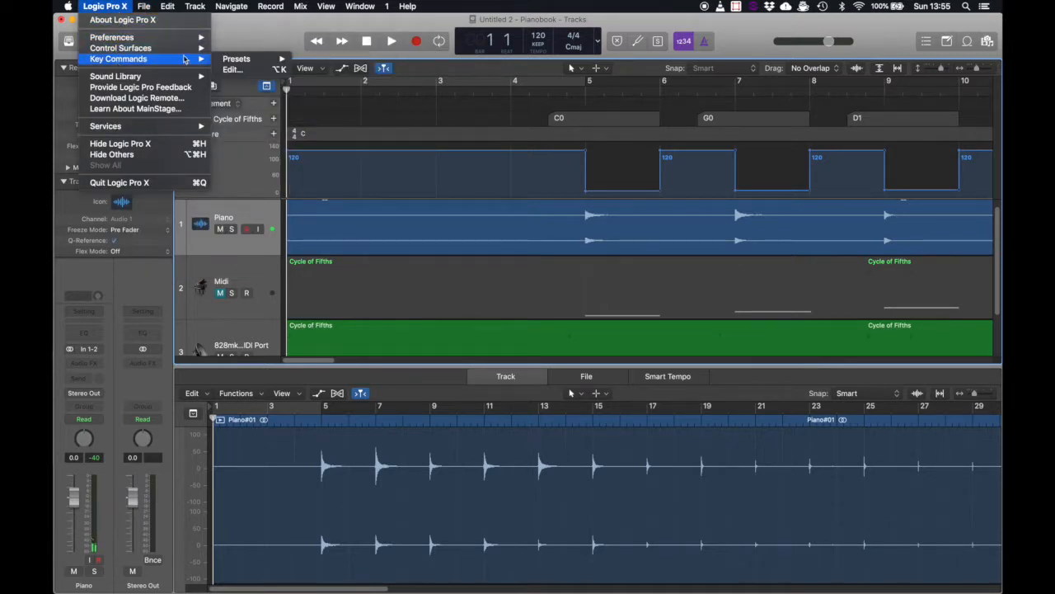
left_click(232, 70)
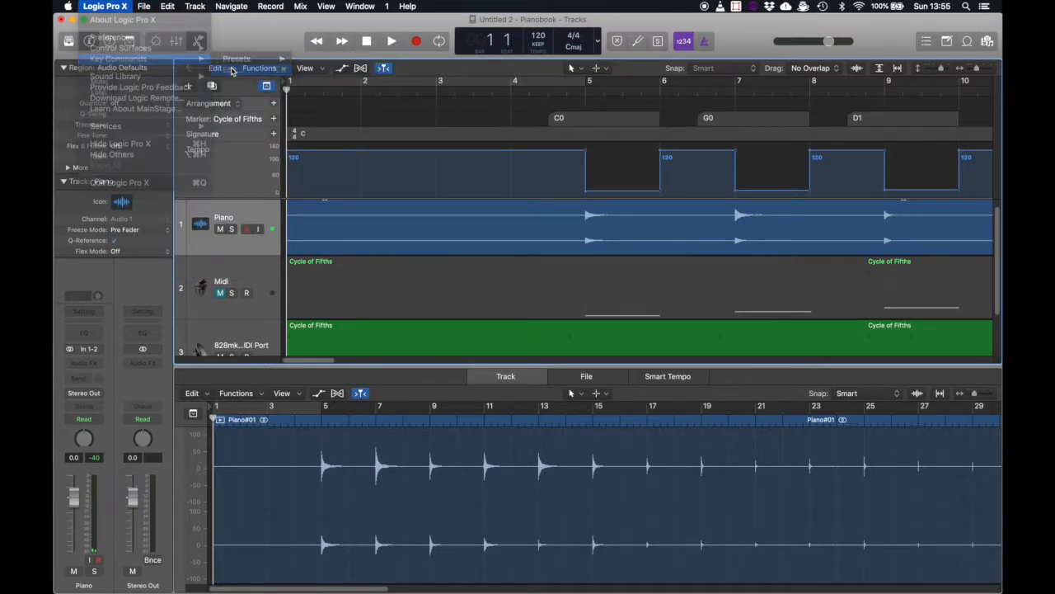
Step: Search the key commands for "transie", check Forward by Transient, and try jumping the playhead to the next transient
double_click(567, 145)
key("BackSpace")
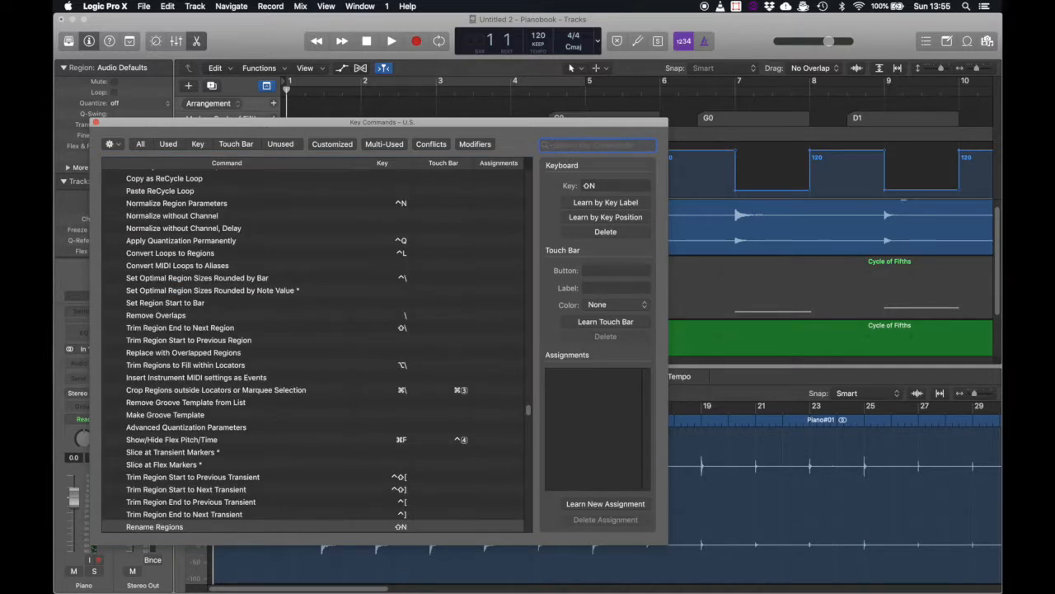
type("transie")
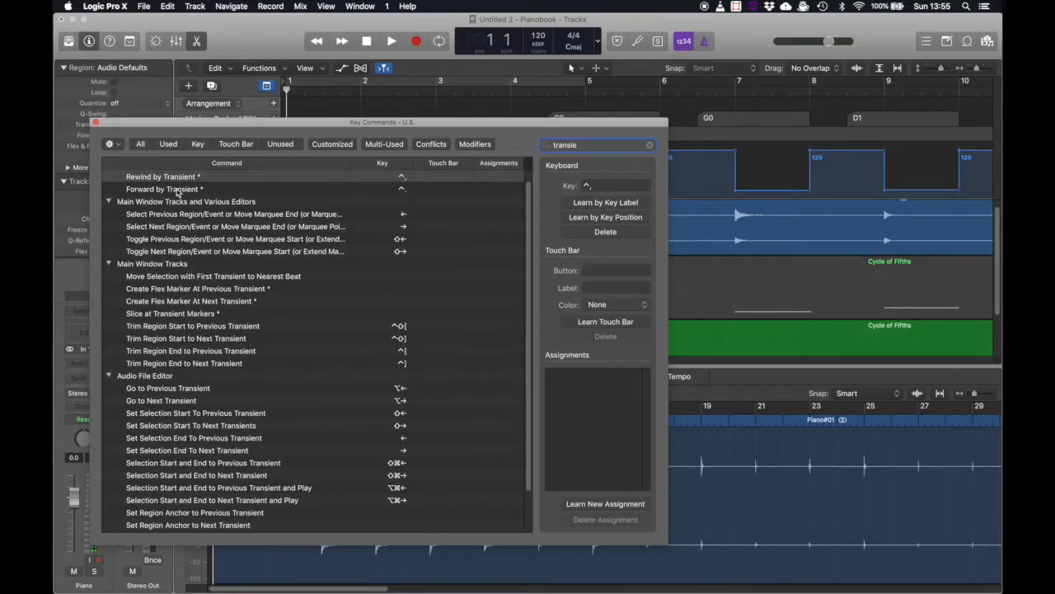
left_click(160, 191)
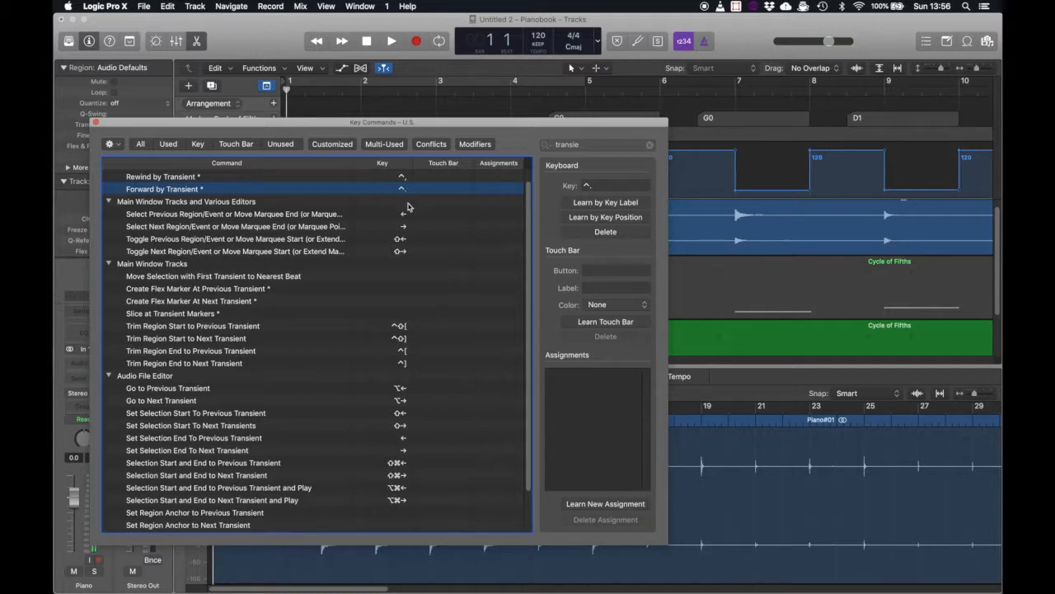
left_click(96, 123)
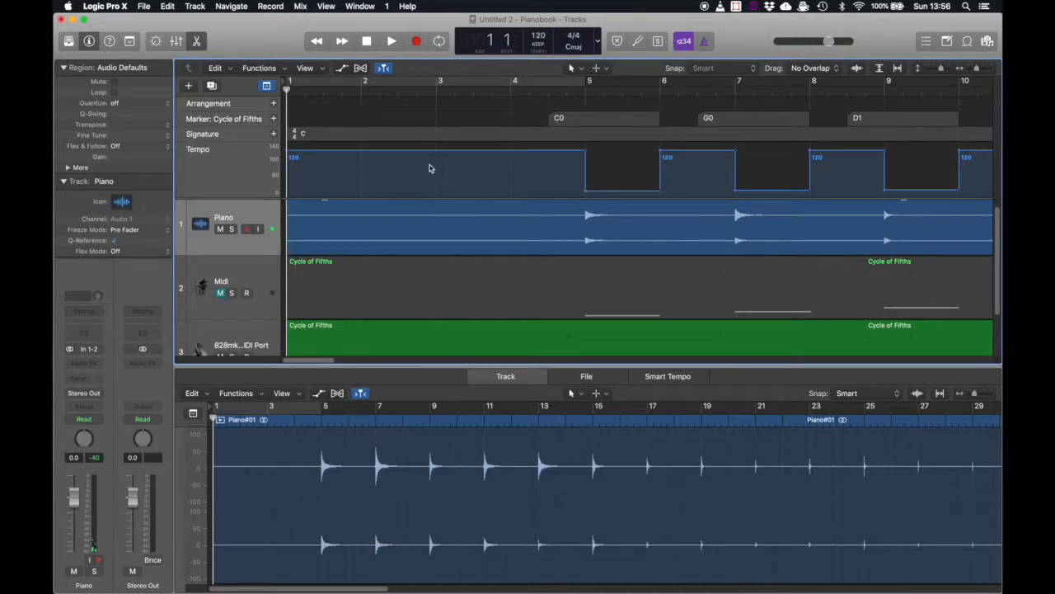
left_click(418, 91)
key("ctrl+Right")
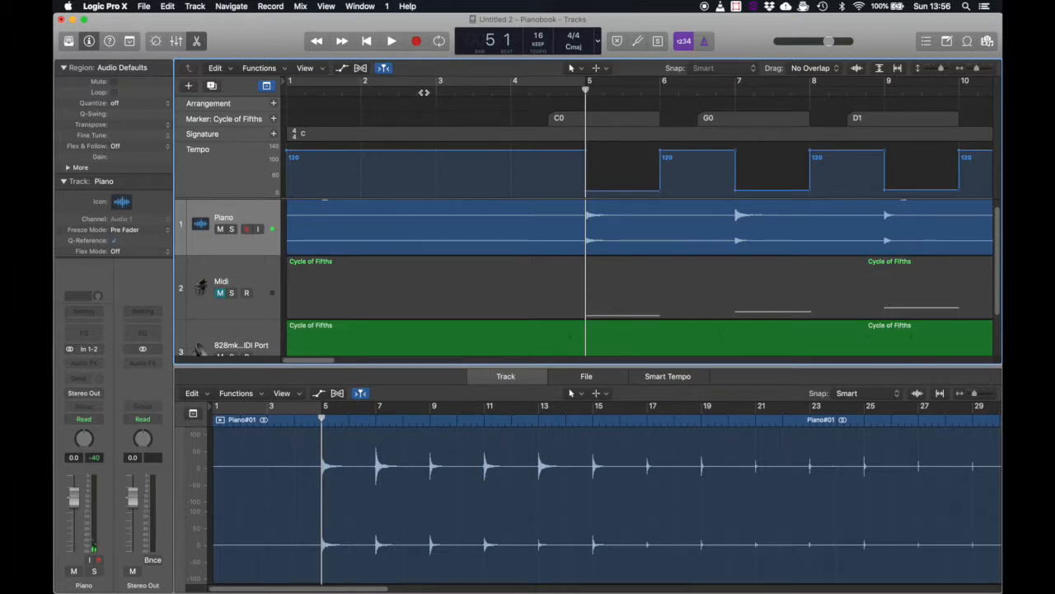
Step: Search the key commands for "split" and check the assignment of Split Regions/Events at Playhead Position
left_click(124, 8)
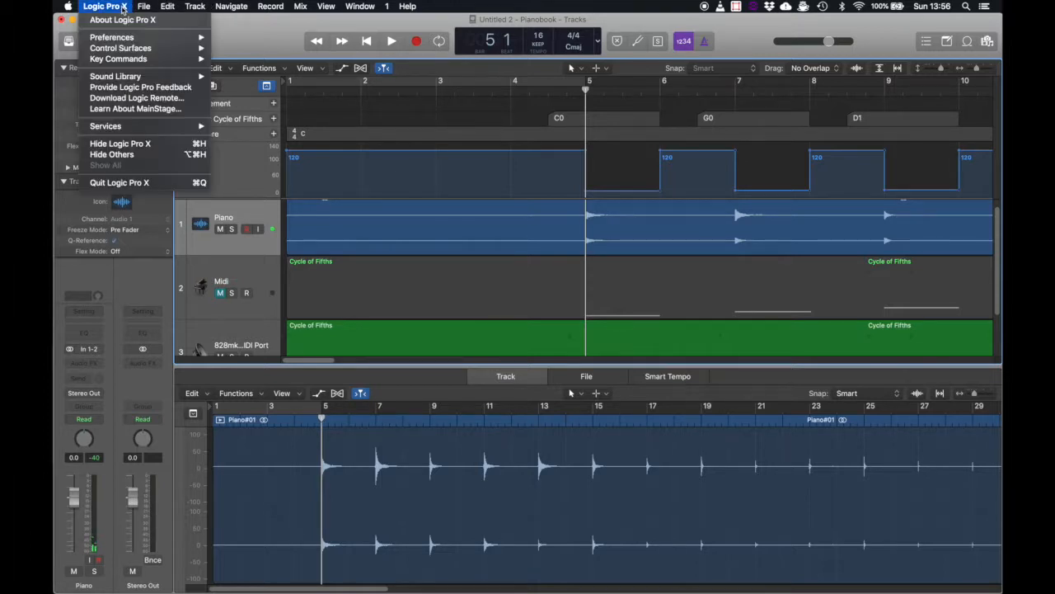
mouse_move(177, 60)
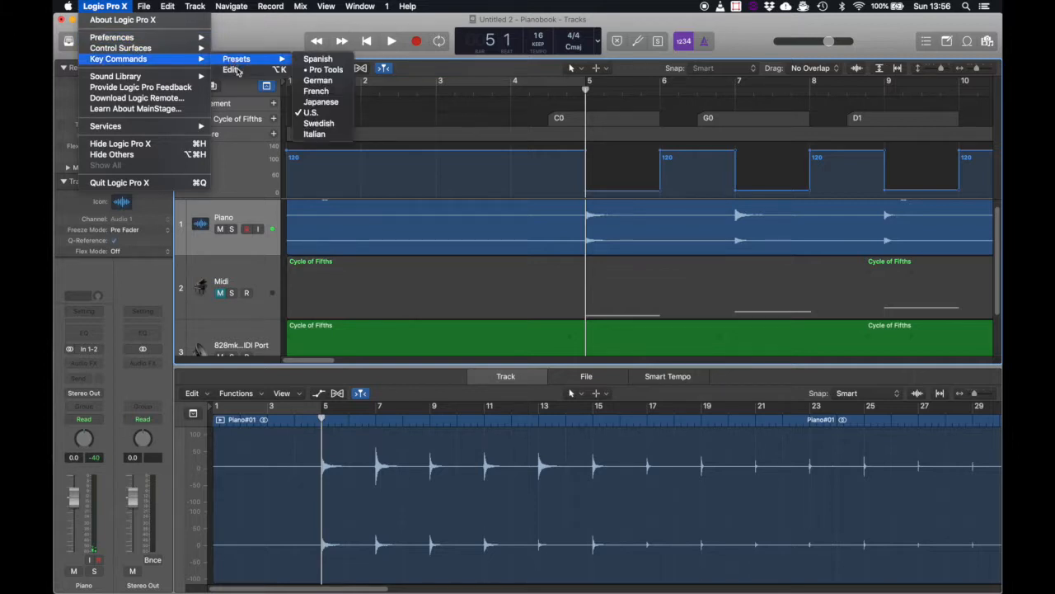
left_click(234, 70)
left_click(577, 144)
key("BackSpace")
type("split")
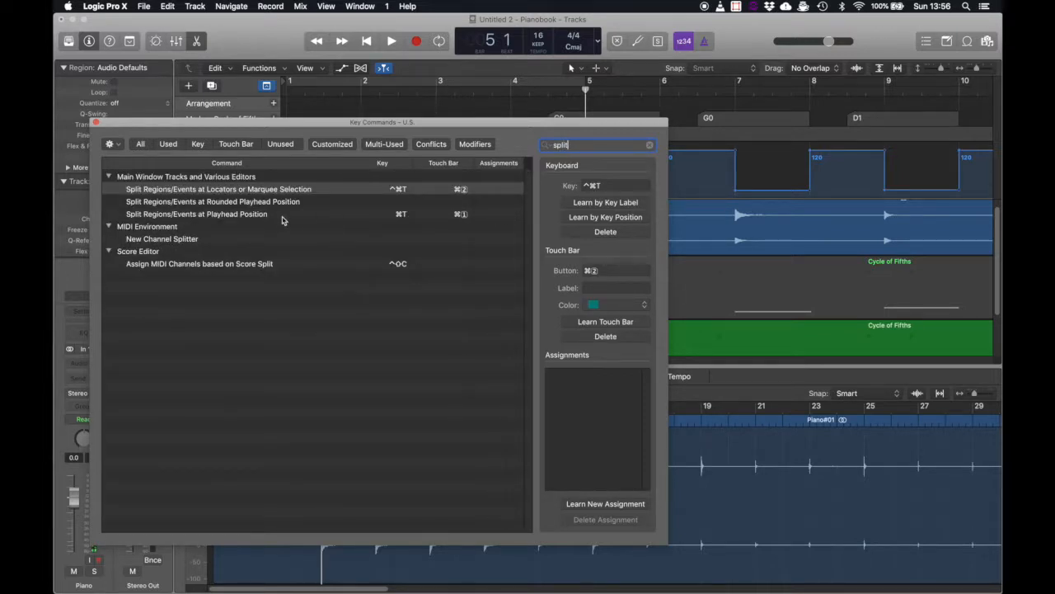
left_click(230, 216)
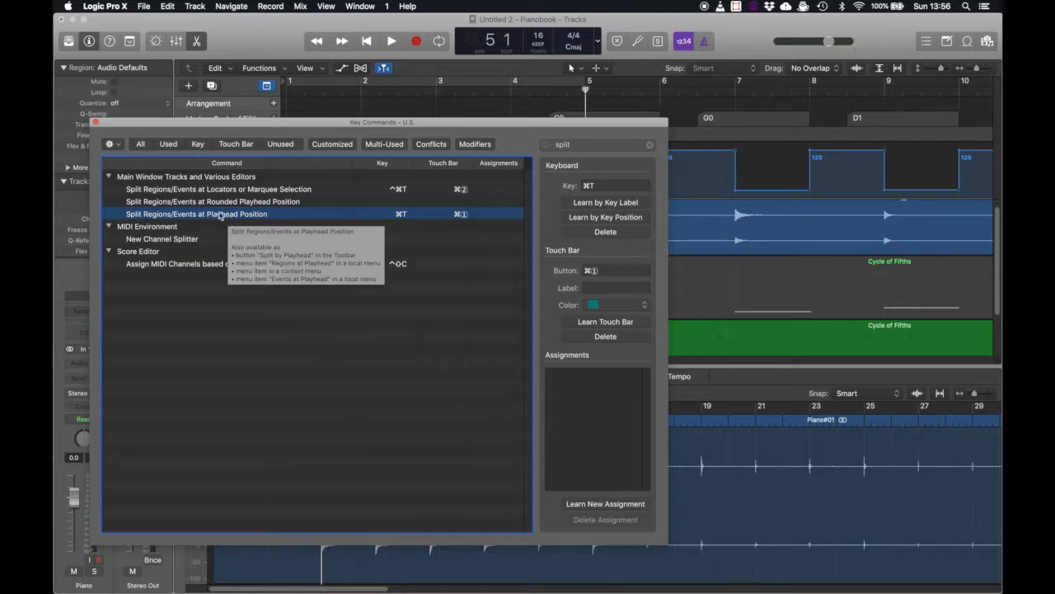
left_click(95, 123)
Step: Move the playhead forward to the first transient at bar 5 and split the Piano region there
left_click(389, 90)
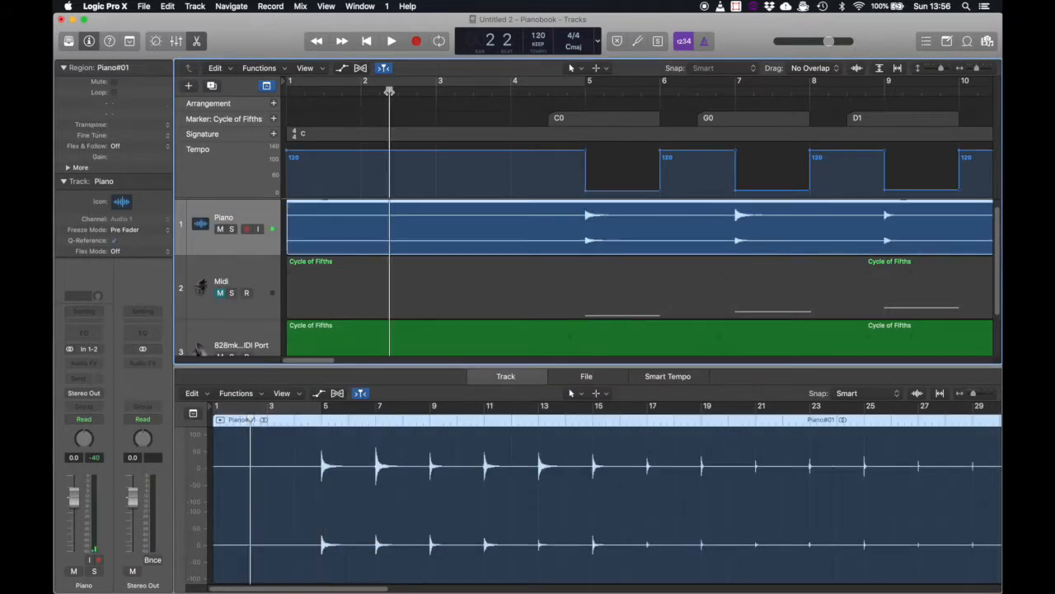
key("ctrl+Right")
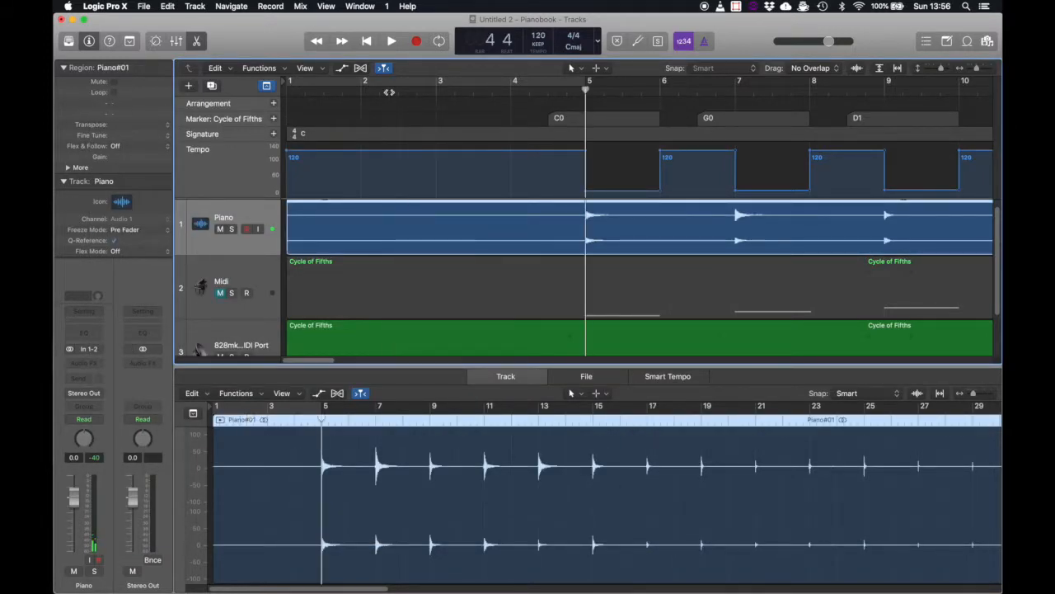
key("super+t")
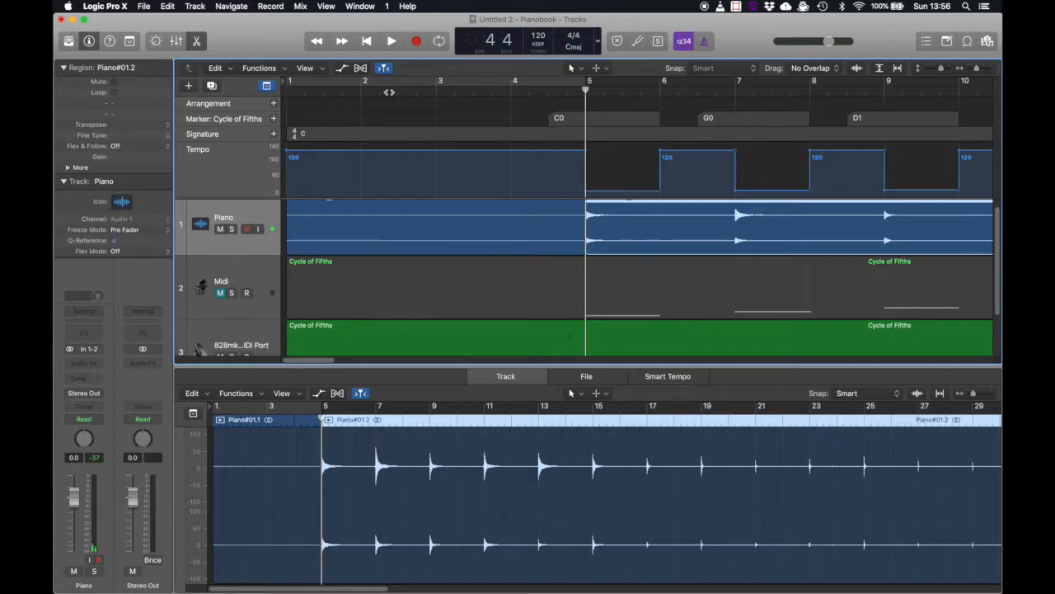
Step: Split the Piano recording at the playhead at the G0 and D1 notes, at bars 7 and 9
key("period")
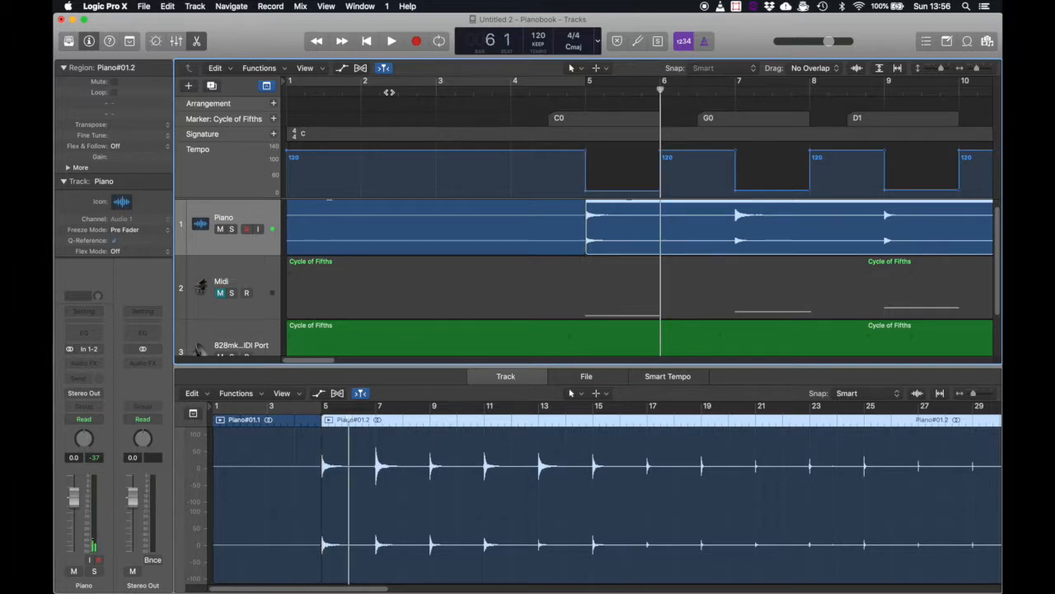
key("period")
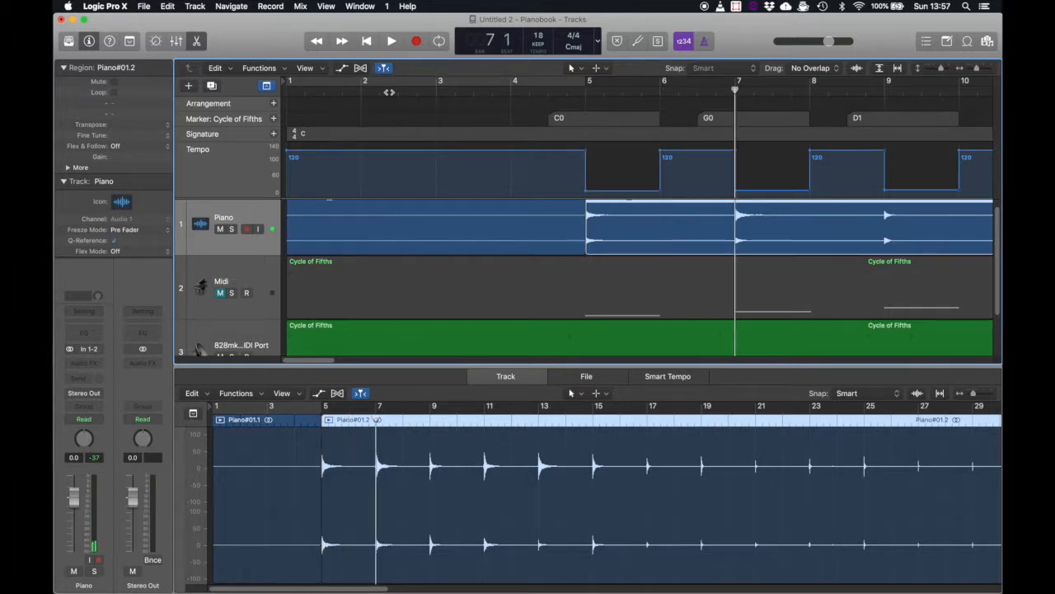
key("super+t")
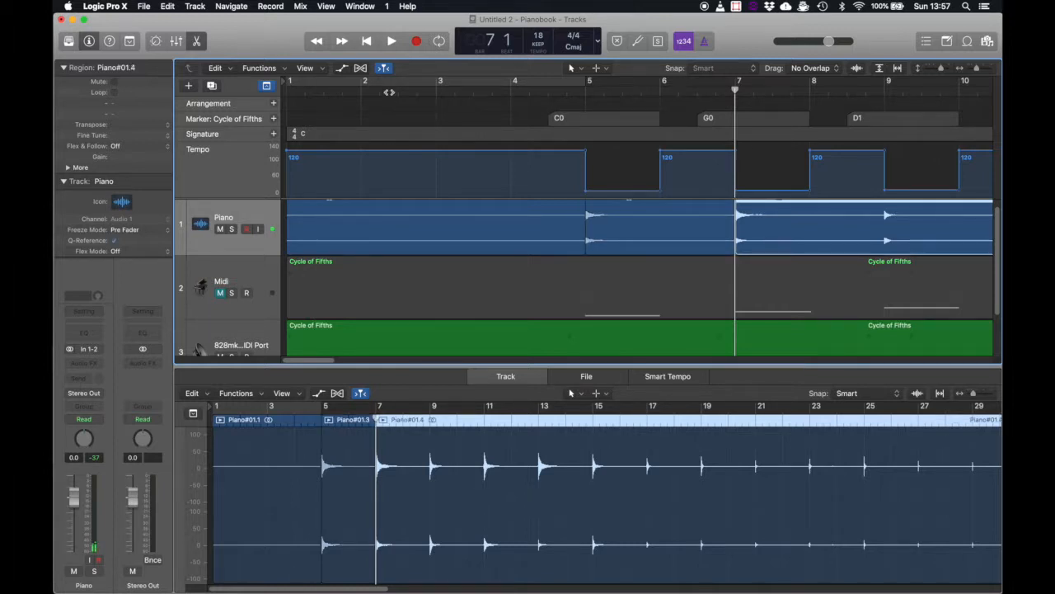
key("period")
key("period")
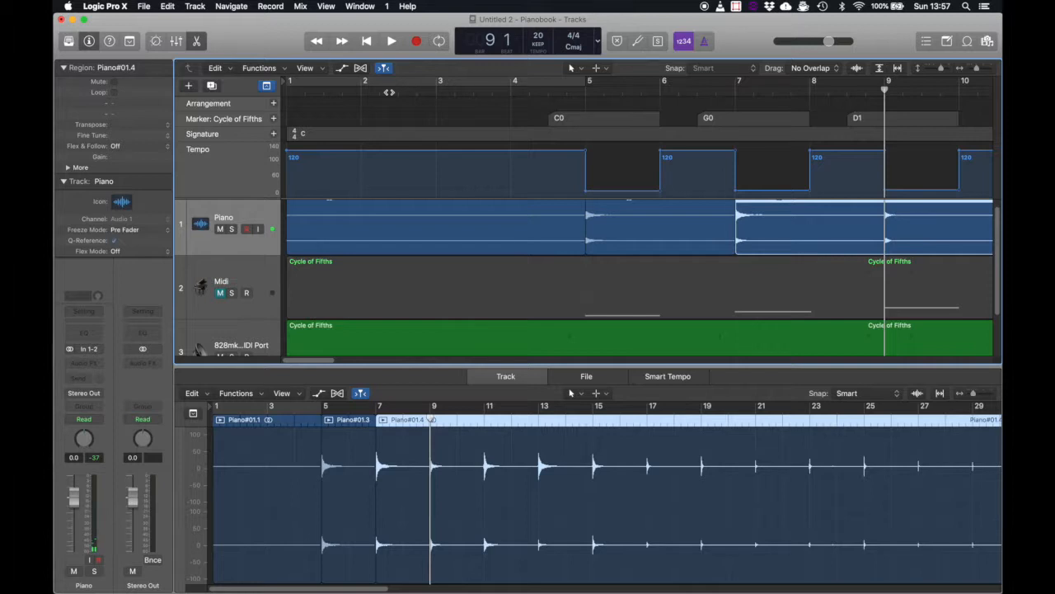
key("super+t")
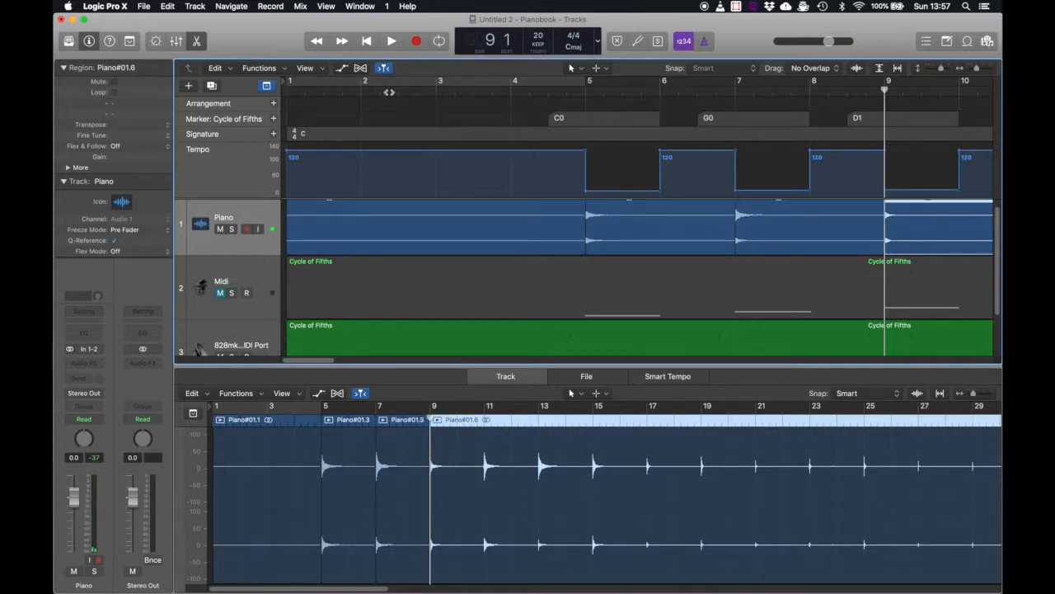
Step: Continue splitting the Piano recording at the start of every remaining note, from A1 at bar 11 to C7 at bar 29
key("period")
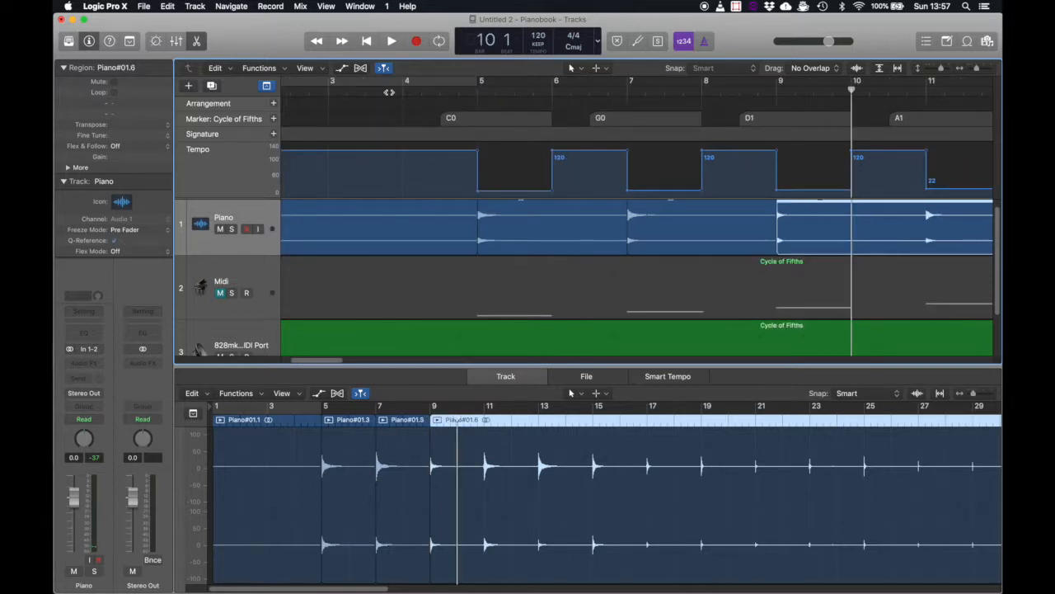
key("period")
key("super+t")
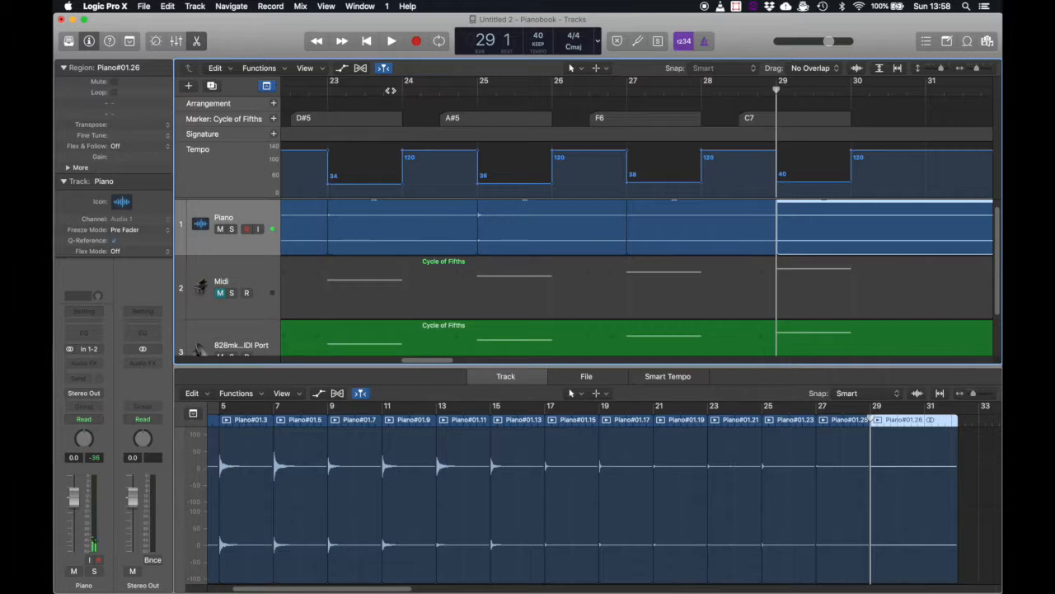
Step: Select all regions on the Piano track and shorten their ends together by about a quarter of a bar
left_click(579, 71)
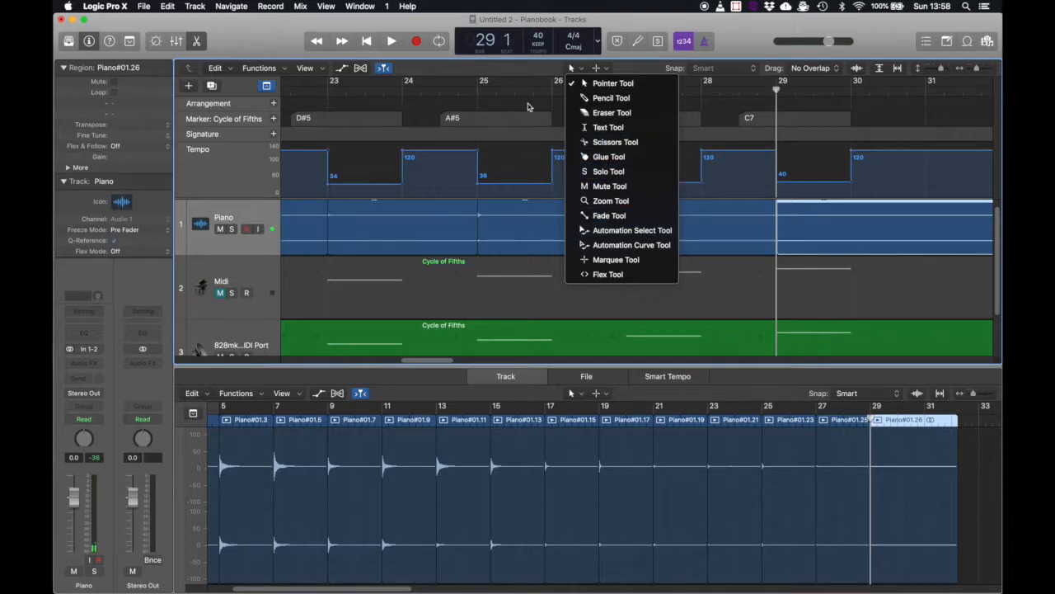
left_click(527, 66)
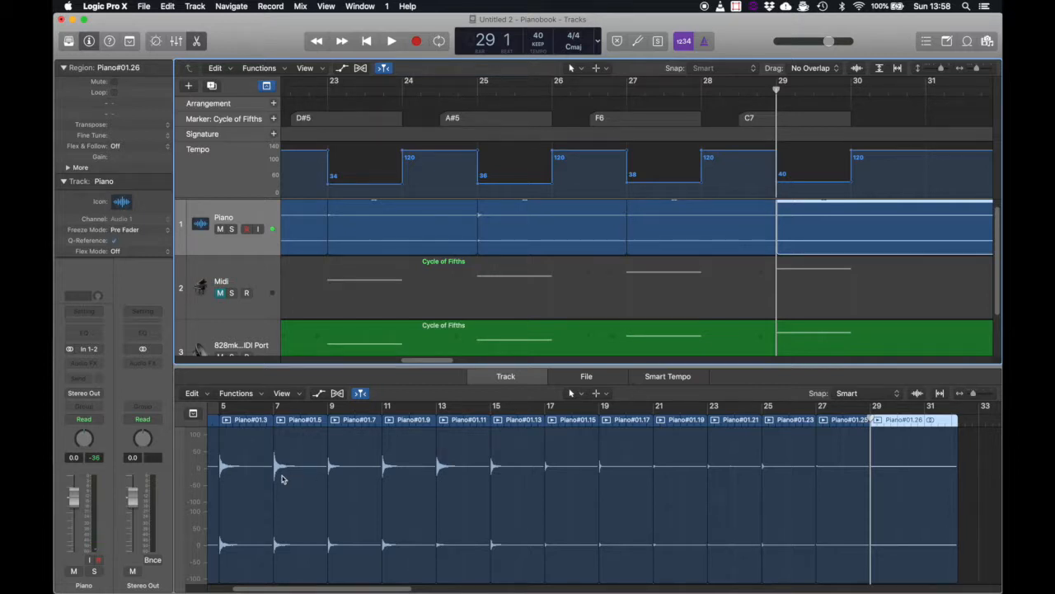
scroll(864, 266, "right", 5)
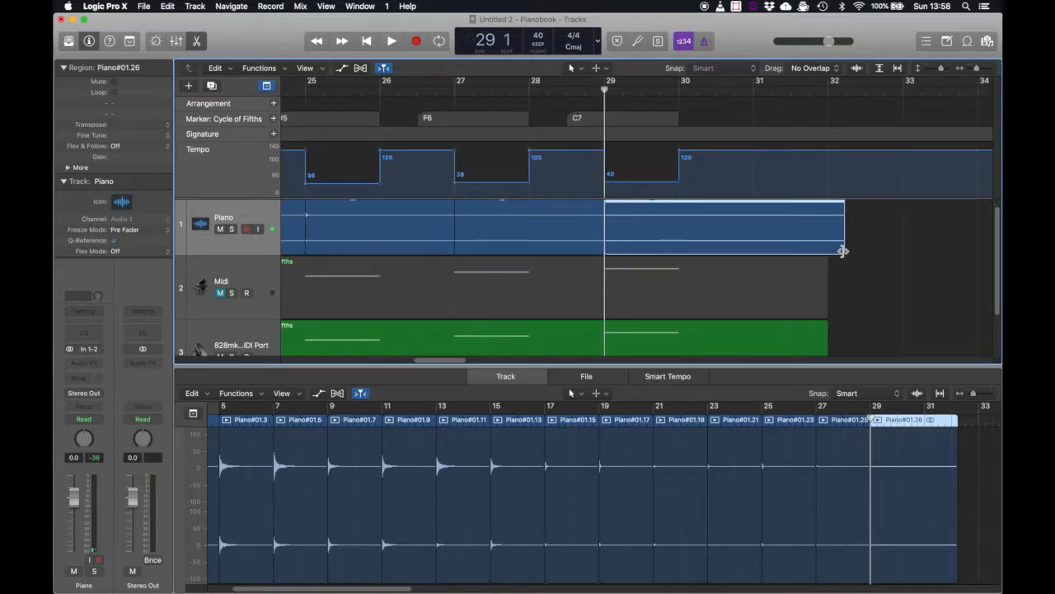
left_click(257, 217)
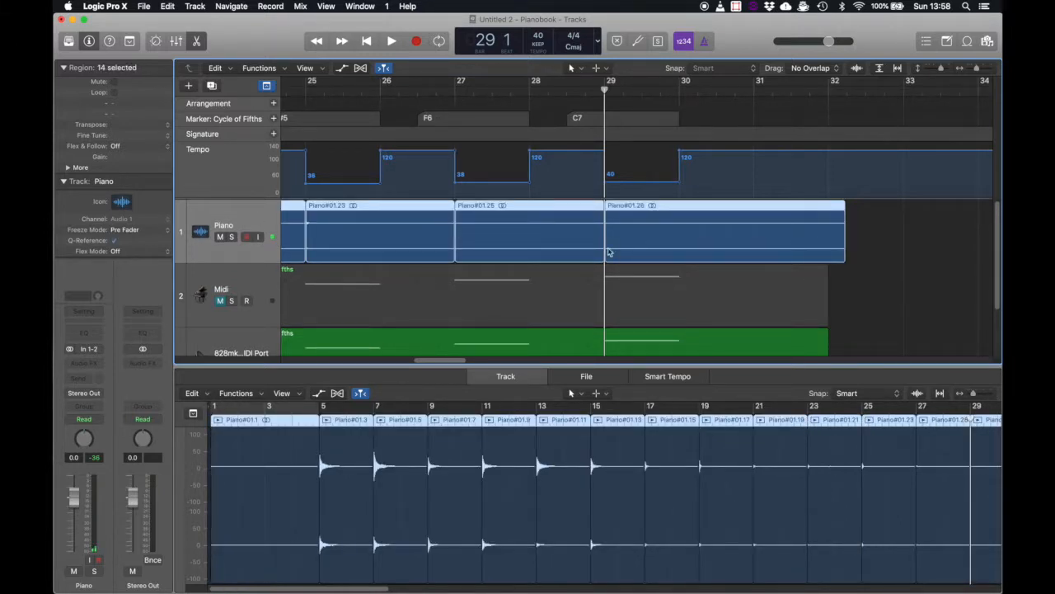
left_click_drag(601, 255, 586, 259)
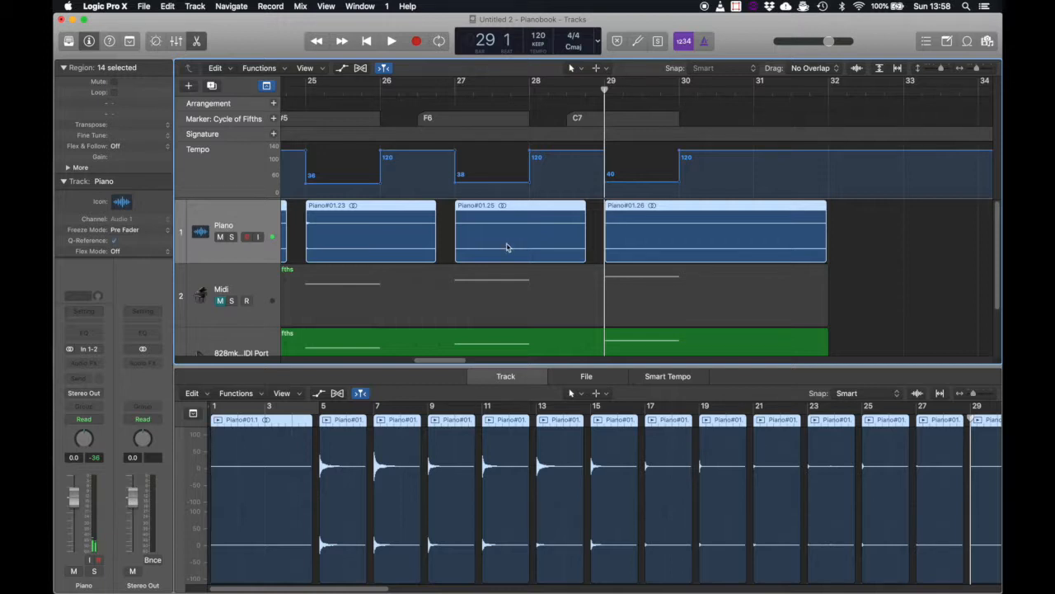
Step: Extend the starts of all selected Piano note regions slightly earlier, so each begins just before its transient
scroll(507, 248, "left", 10)
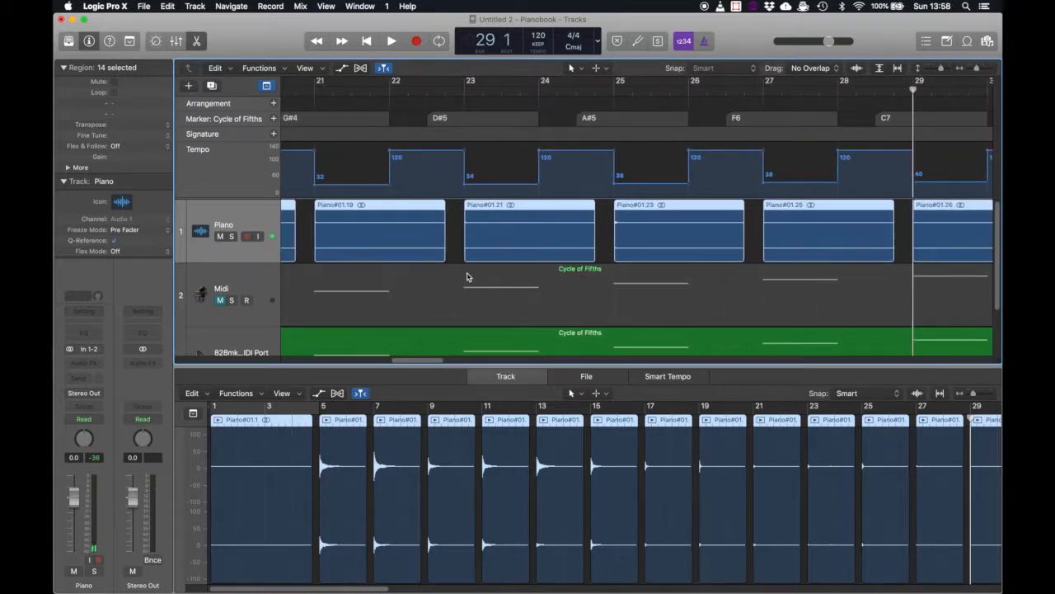
scroll(463, 263, "left", 15)
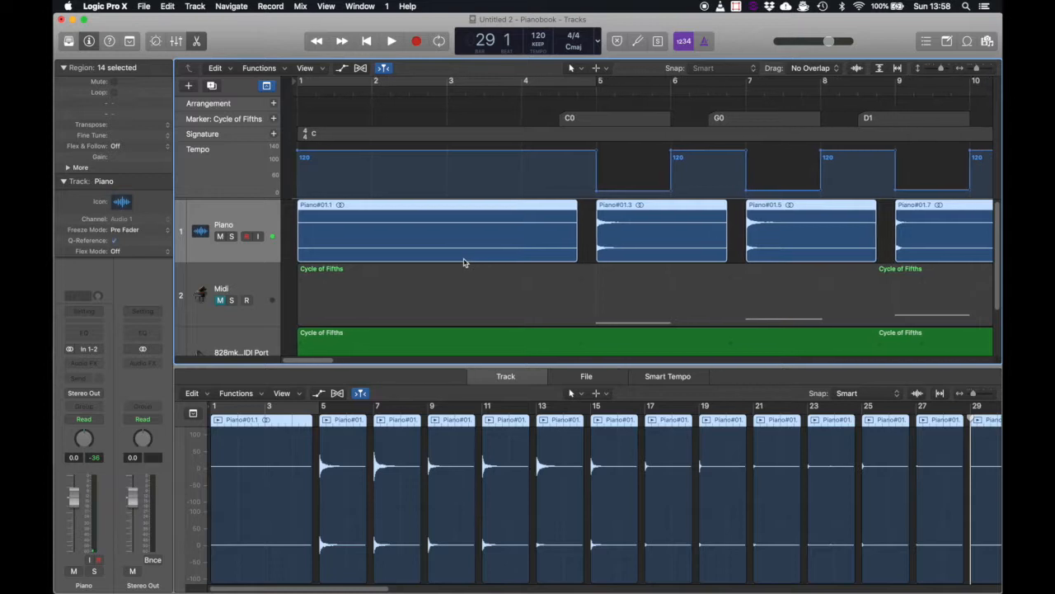
scroll(464, 262, "left", 2)
left_click_drag(585, 255, 577, 259)
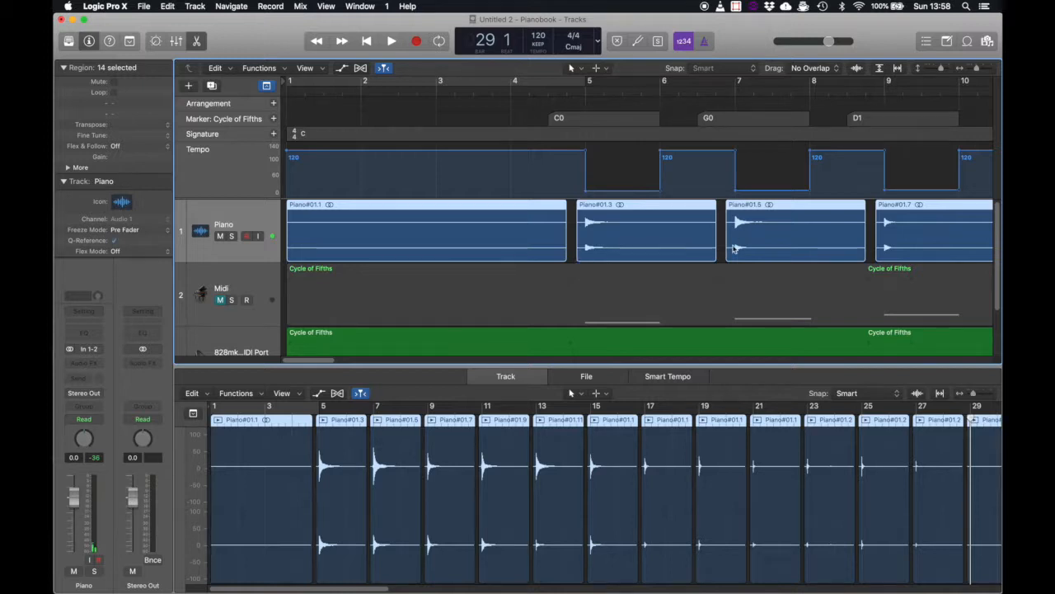
Step: Select only the last Piano region, the C7 note, and trim its end back to about halfway between bars 30 and 31
scroll(789, 217, "right", 10)
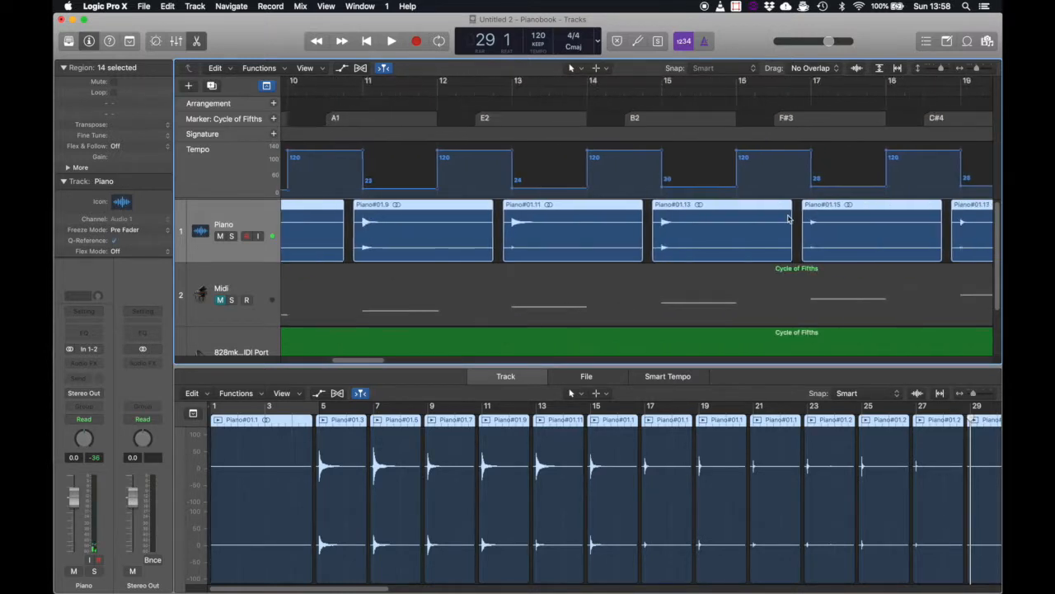
scroll(789, 217, "right", 20)
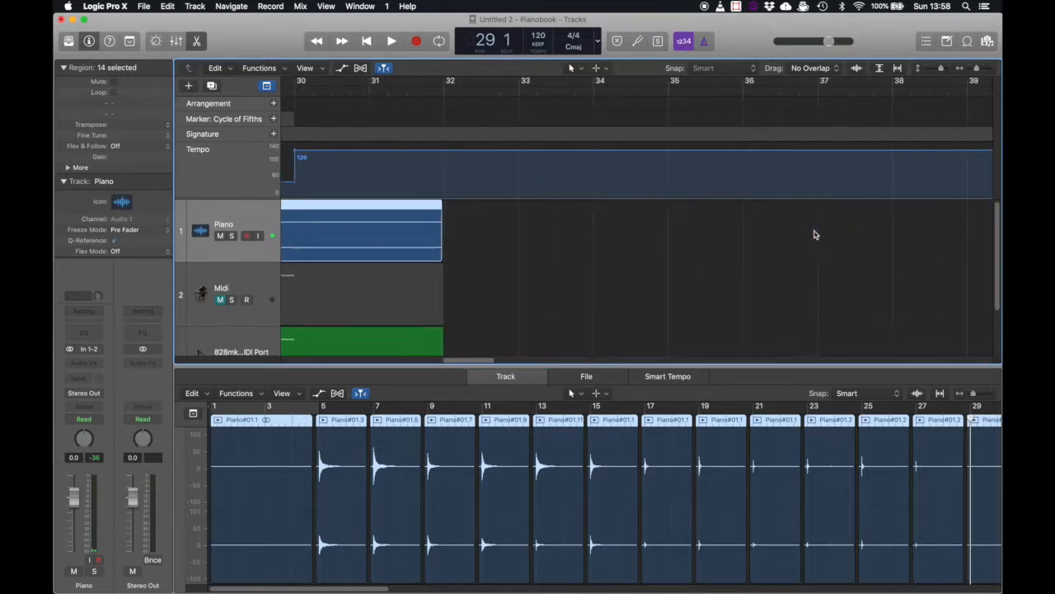
scroll(814, 235, "left", 3)
left_click(813, 231)
left_click(651, 230)
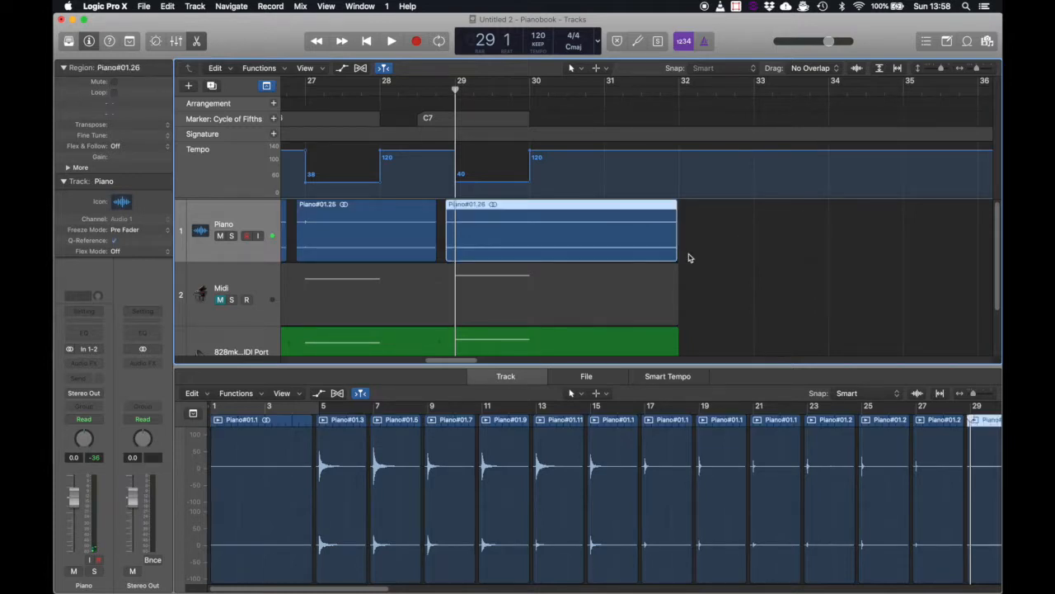
left_click_drag(675, 258, 578, 243)
left_click_drag(580, 243, 580, 243)
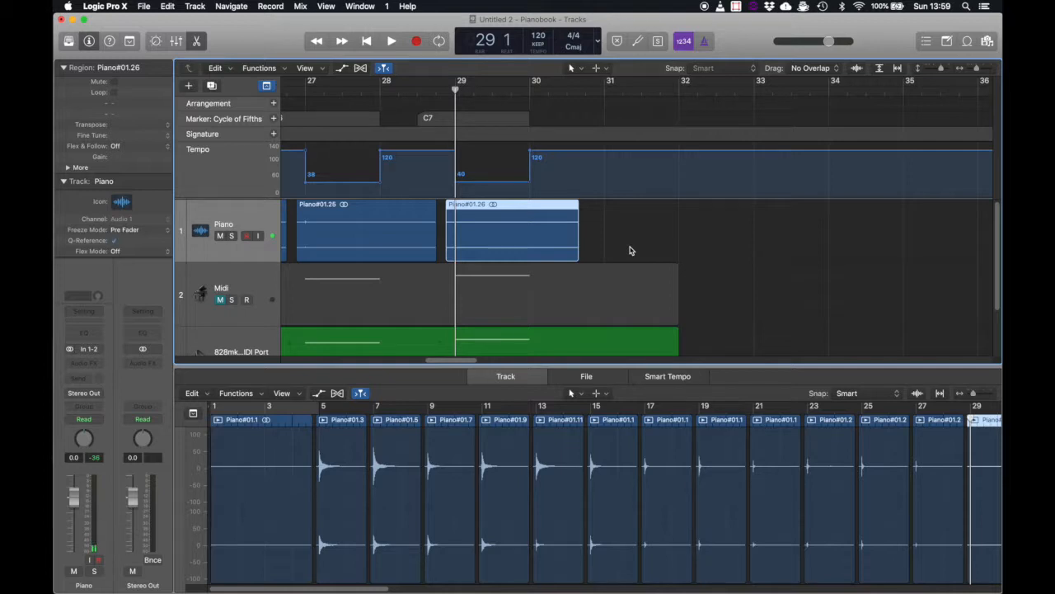
Step: Rename the Piano regions at bars 5 and 7 as C0 and G0 with the Text tool, then restore the Pointer tool
scroll(629, 250, "left", 15)
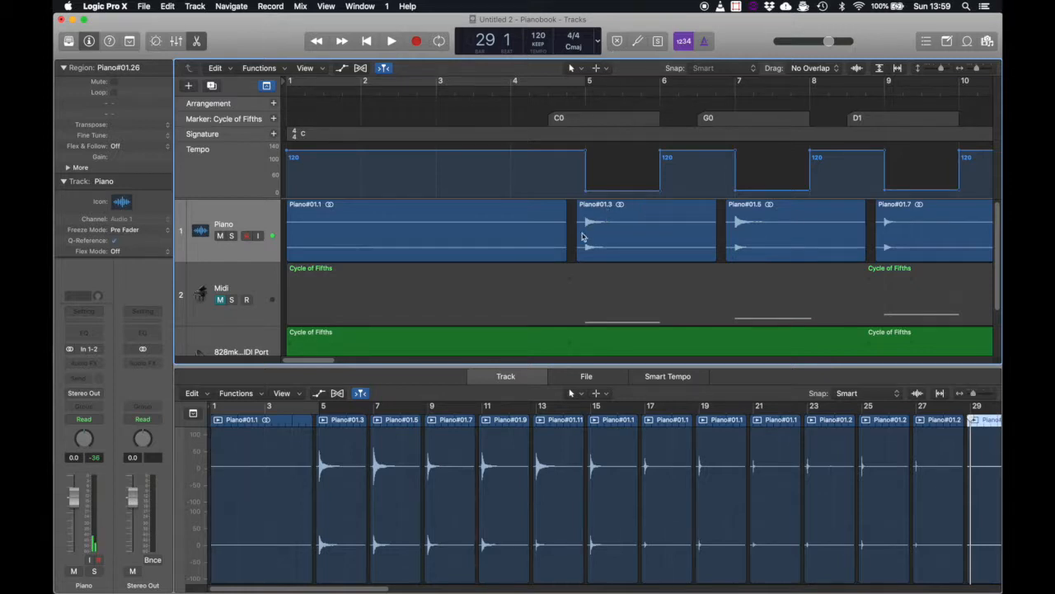
left_click(574, 69)
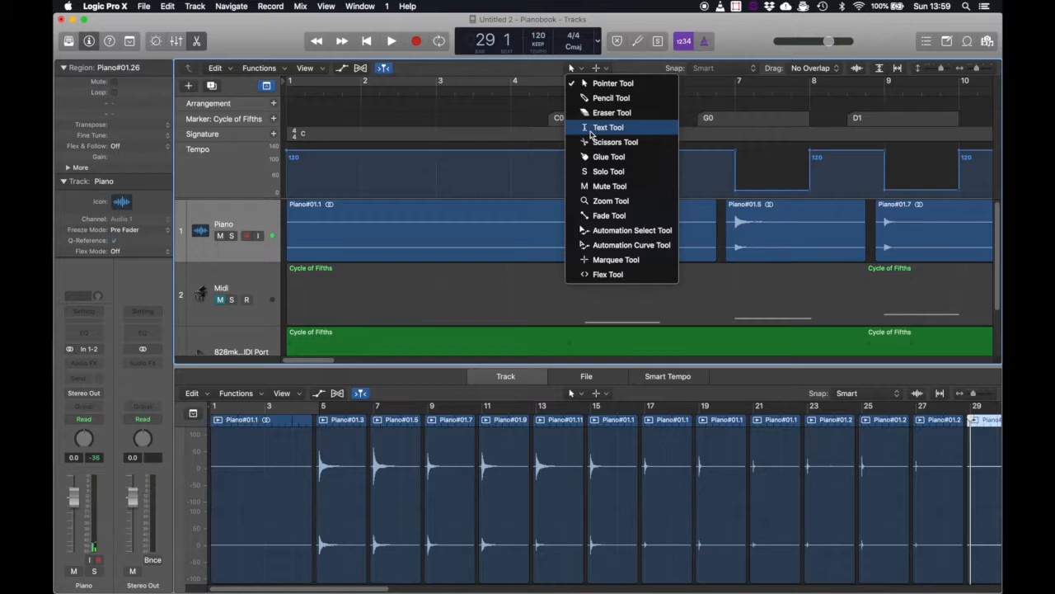
left_click(608, 127)
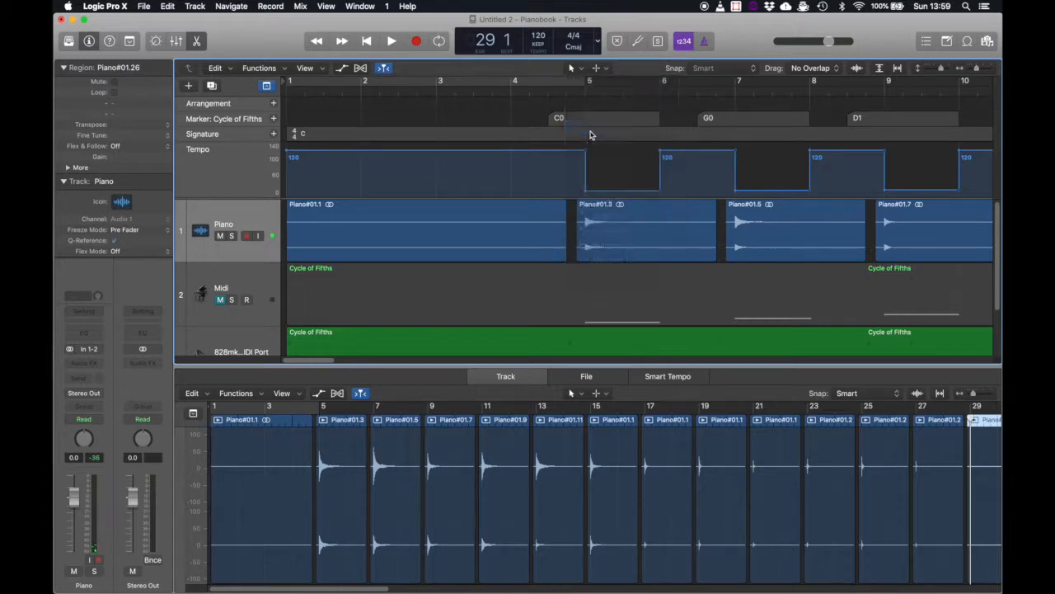
left_click(600, 206)
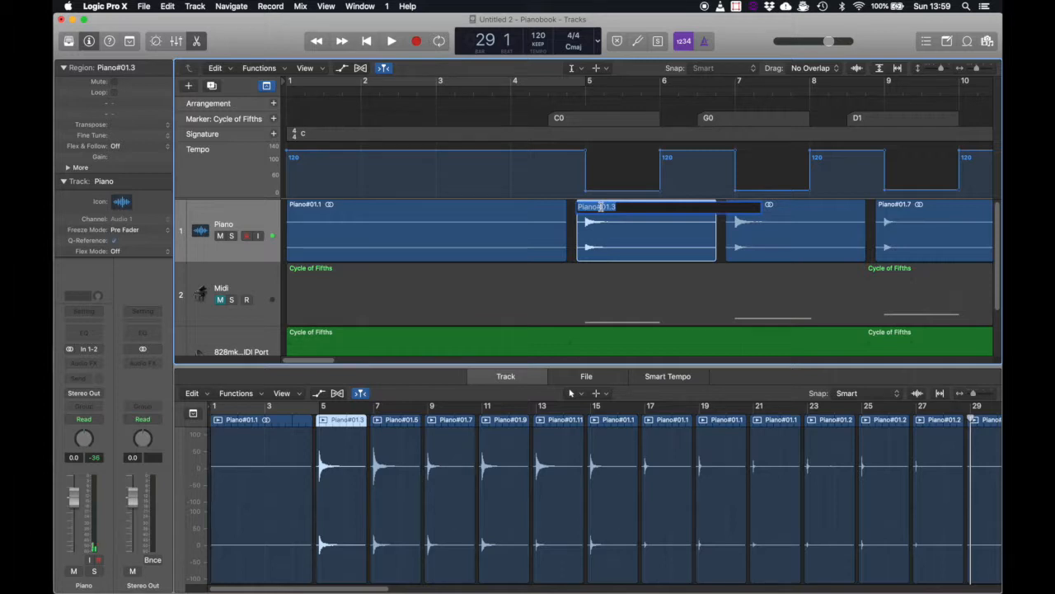
type("C0")
left_click(771, 209)
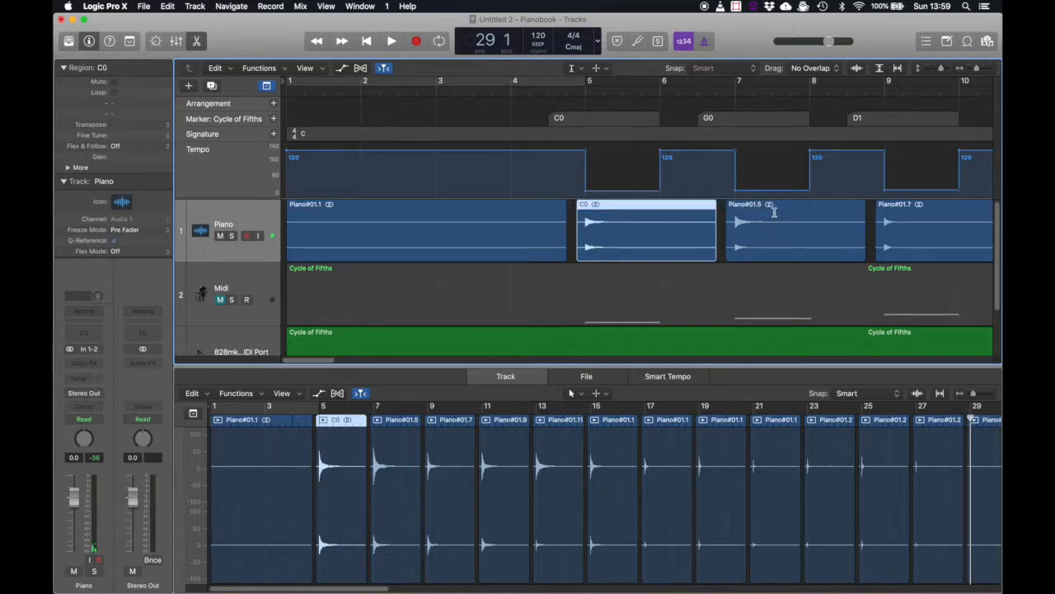
type("G0")
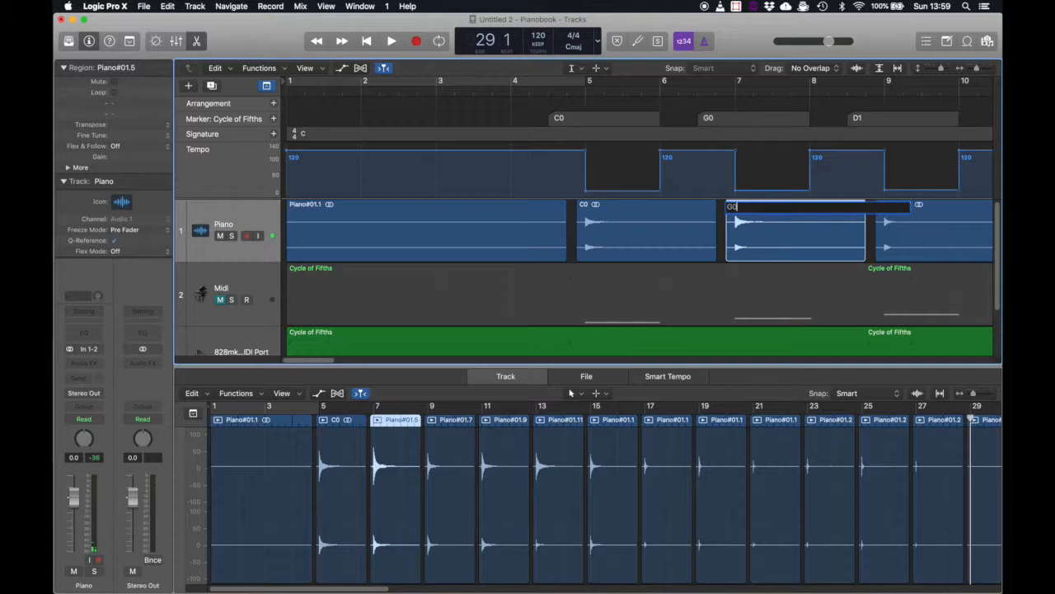
key("Return")
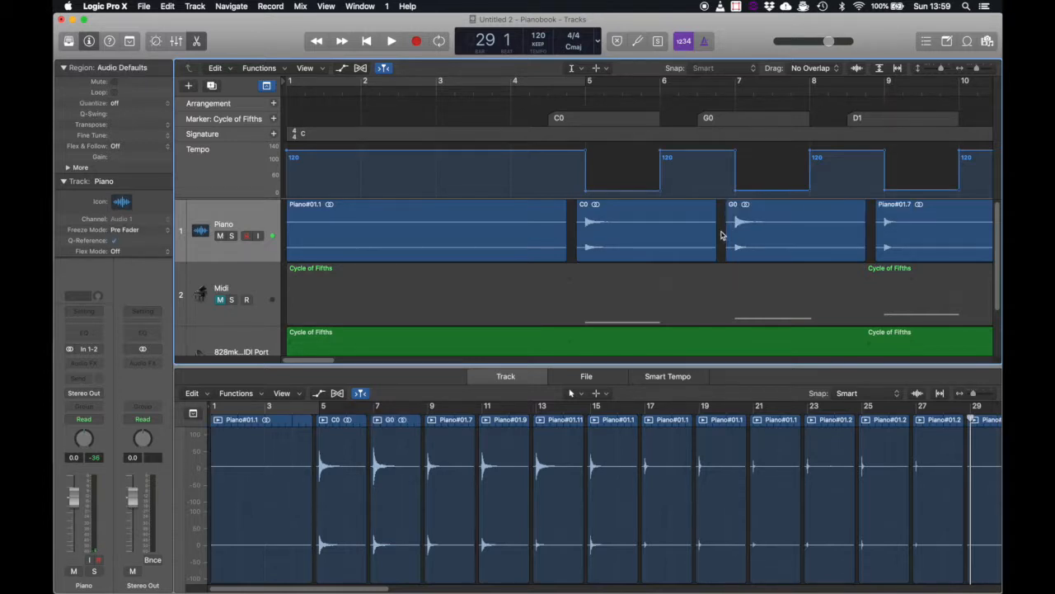
left_click(575, 69)
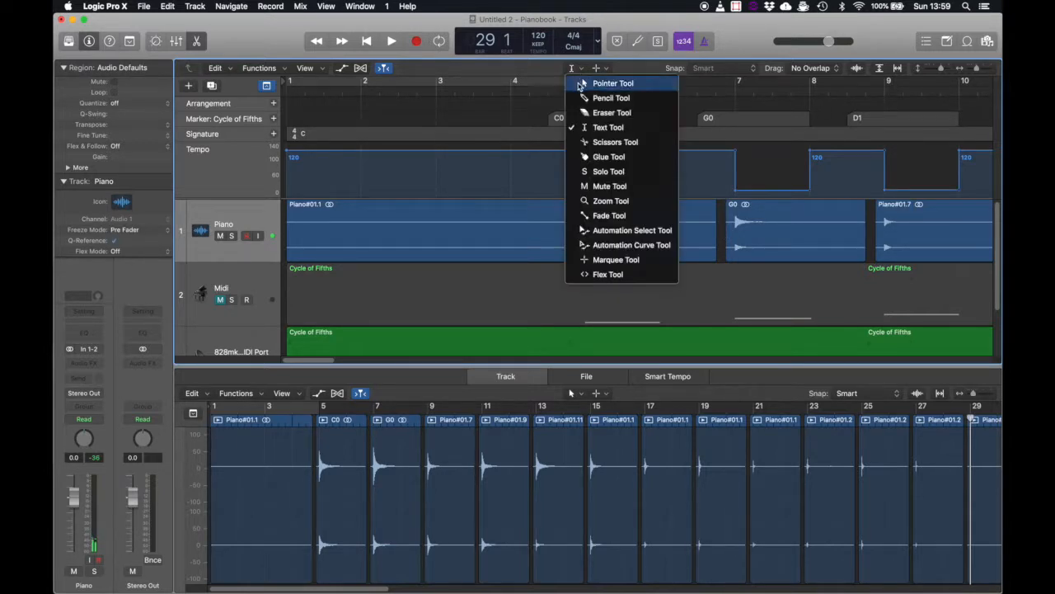
left_click(581, 83)
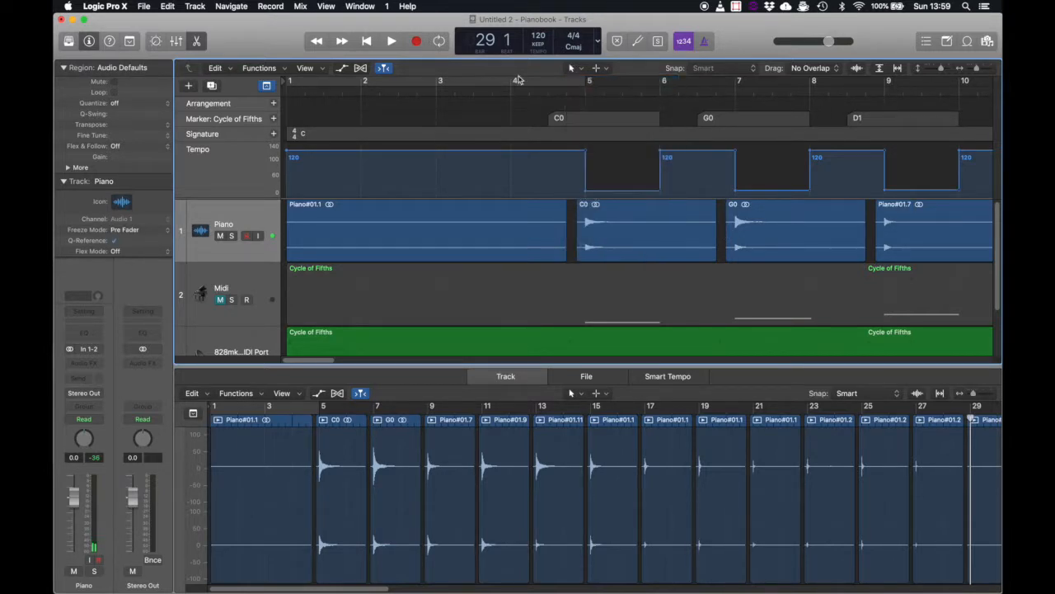
Step: Search the key commands for "rename" and look up the shortcut assigned to Rename Regions
left_click(115, 7)
mouse_move(118, 39)
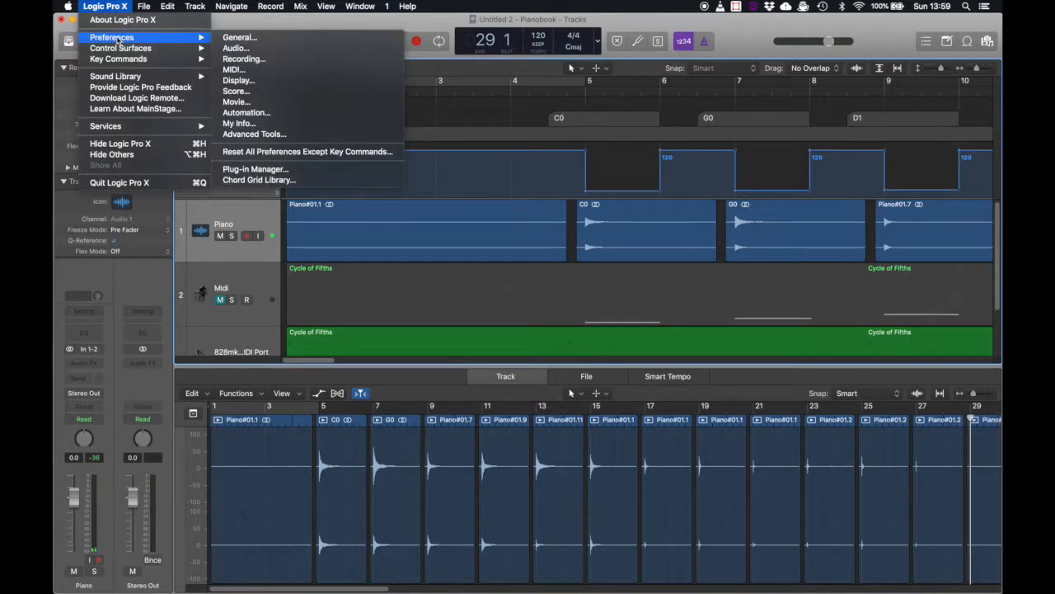
mouse_move(123, 59)
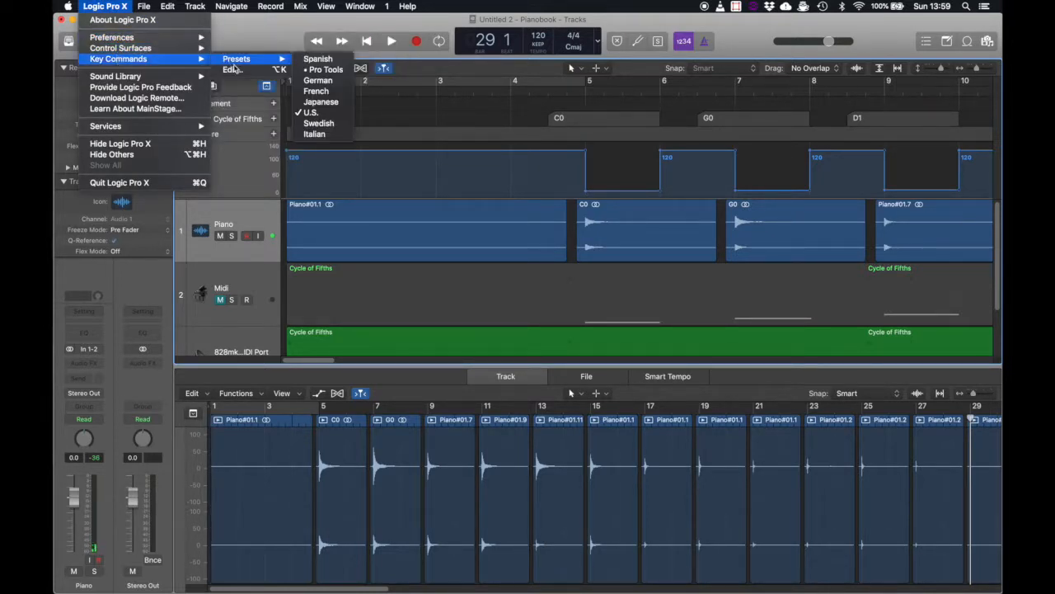
left_click(232, 69)
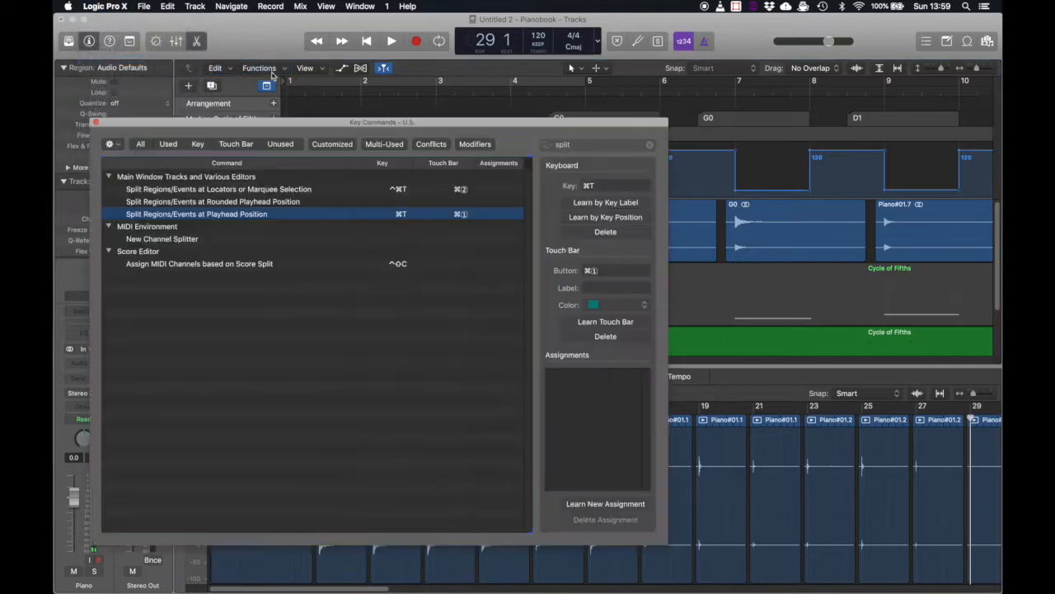
double_click(563, 145)
type("ren")
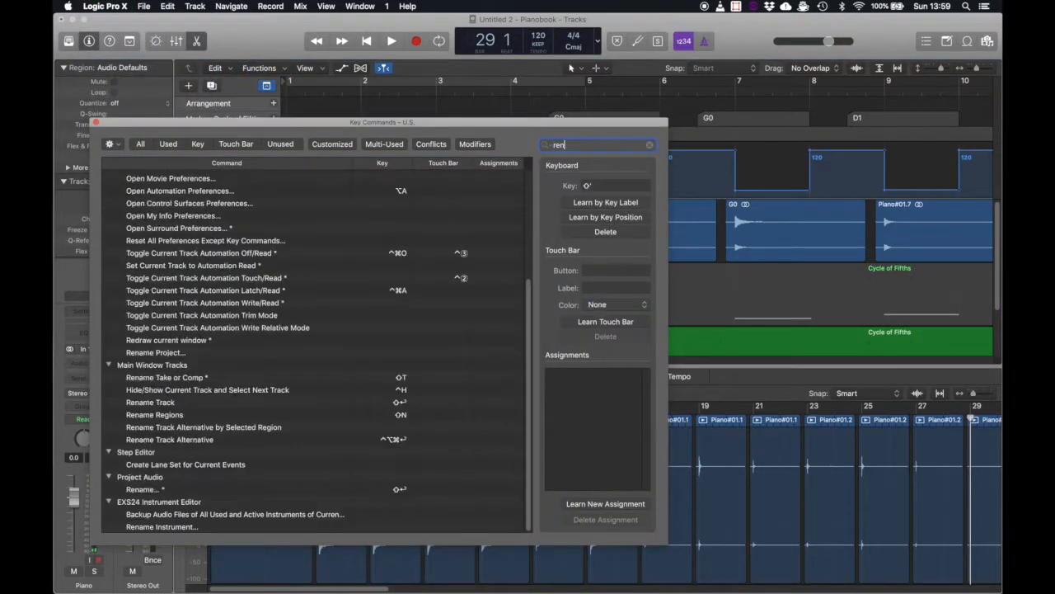
type("ame")
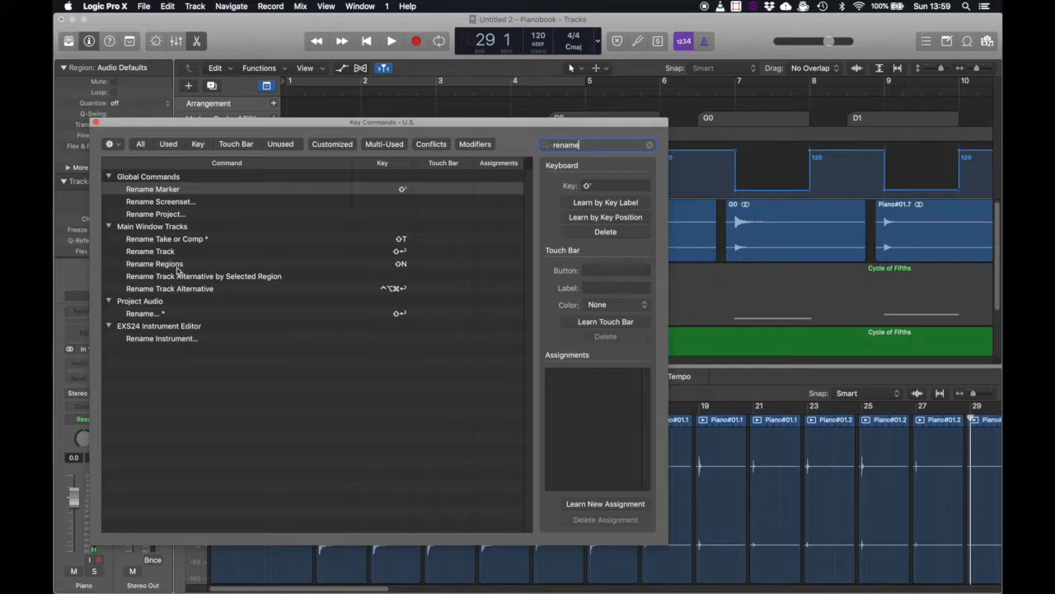
left_click(179, 265)
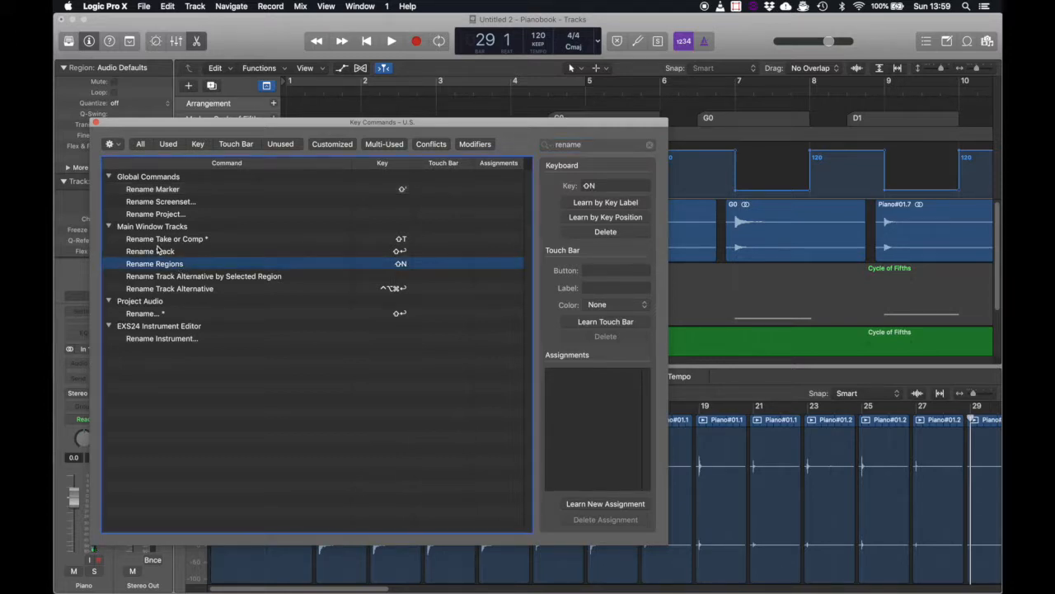
left_click(96, 122)
Step: Rename the Piano regions at bars 9 and 11 as D1 and A1
scroll(762, 260, "right", 8)
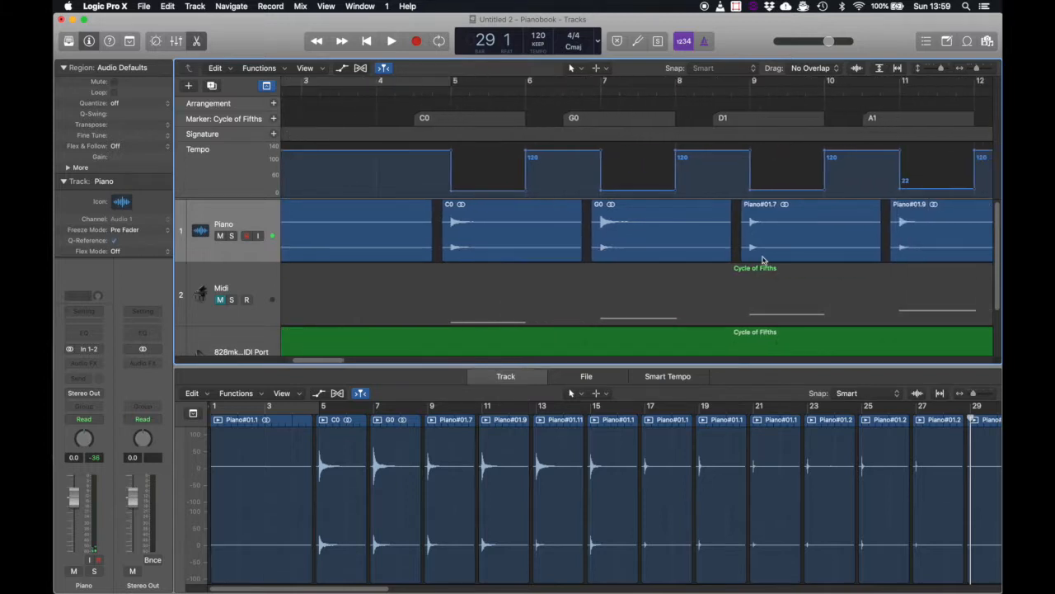
left_click(627, 210)
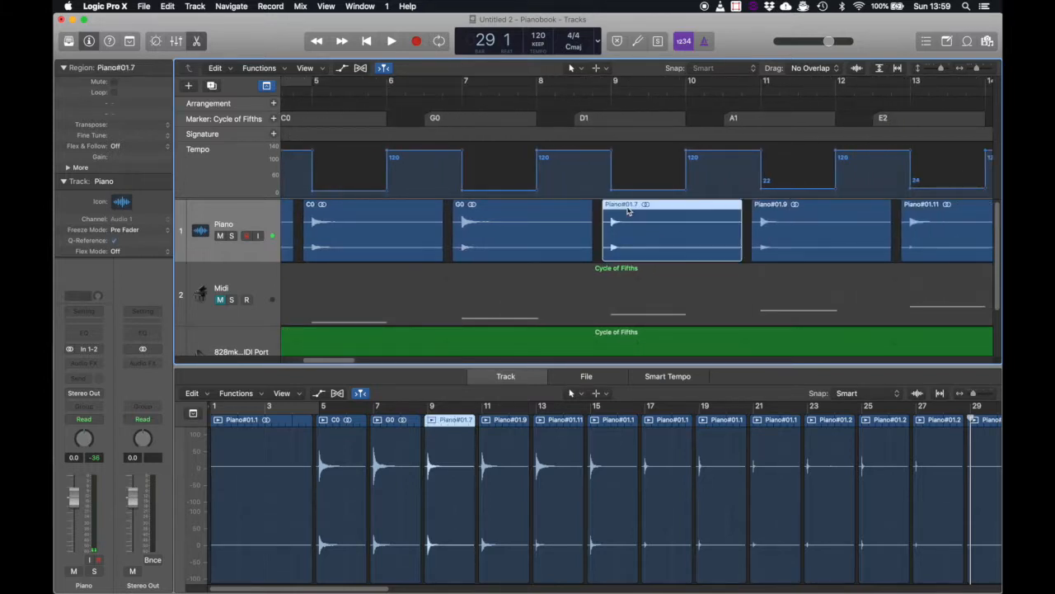
key("shift+n")
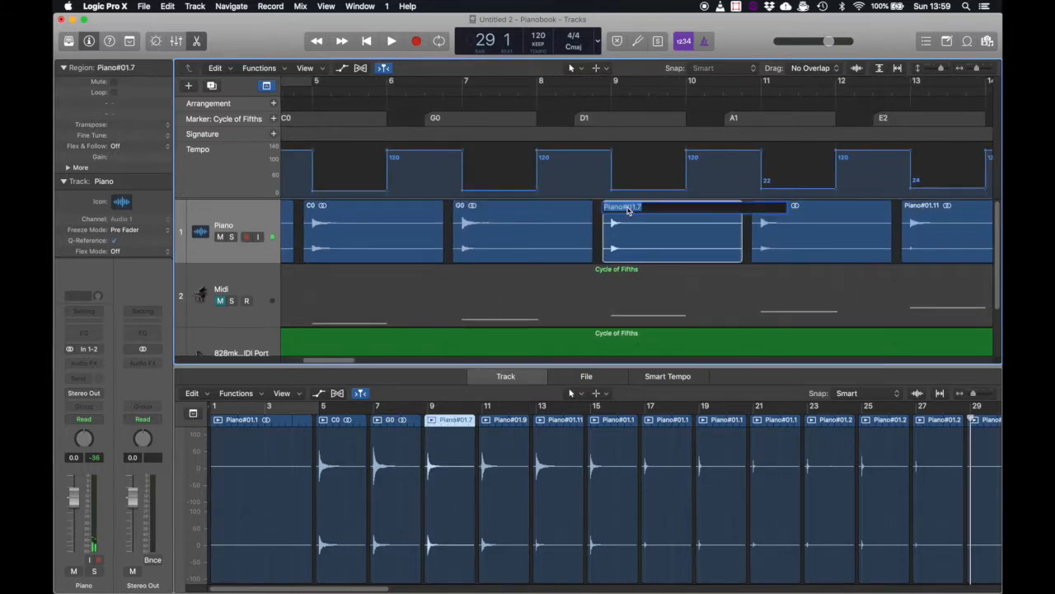
type("D1")
left_click(672, 277)
left_click(687, 226)
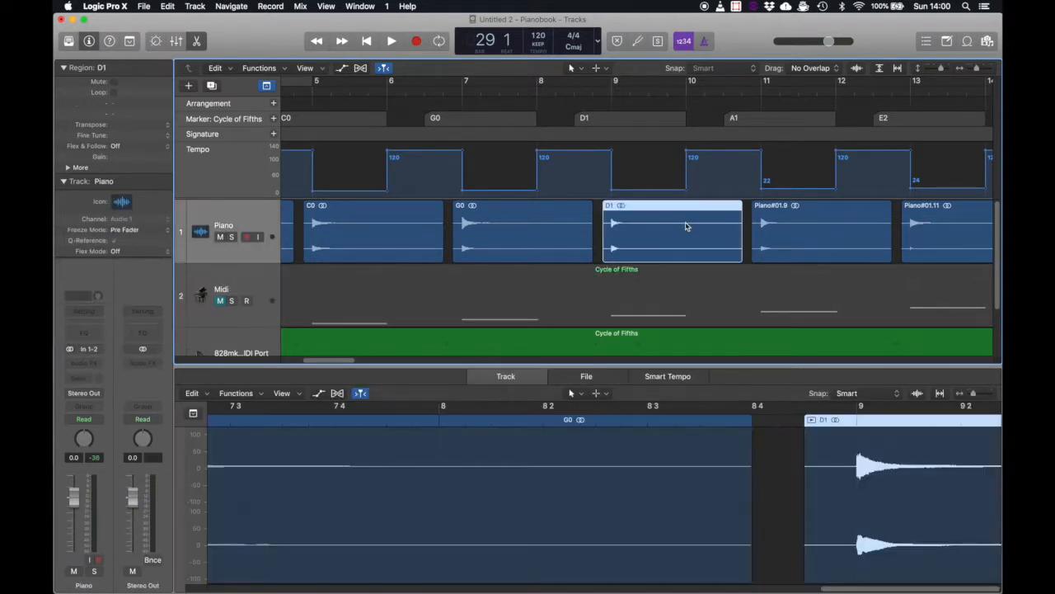
left_click(796, 219)
key("shift+n")
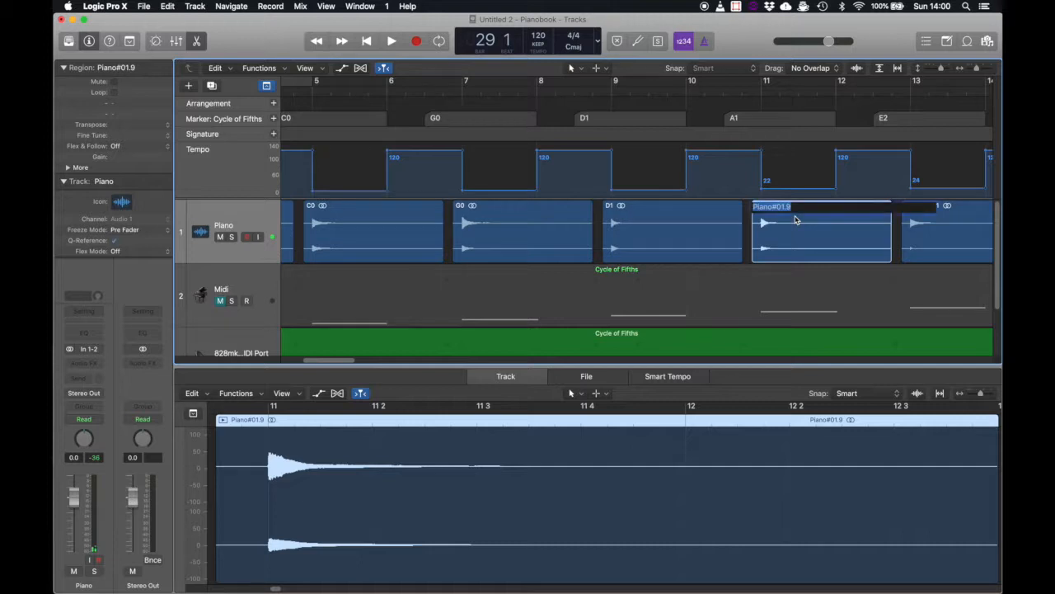
type("A1")
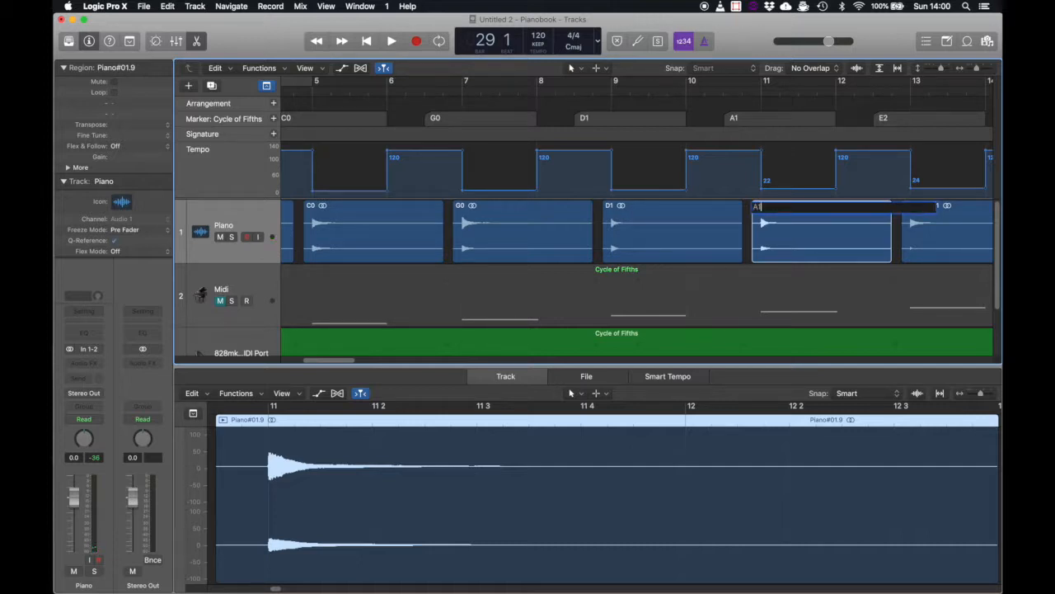
key("Return")
Step: Rename the Piano regions at bars 13 and 15 as E2 and B2
key("Right")
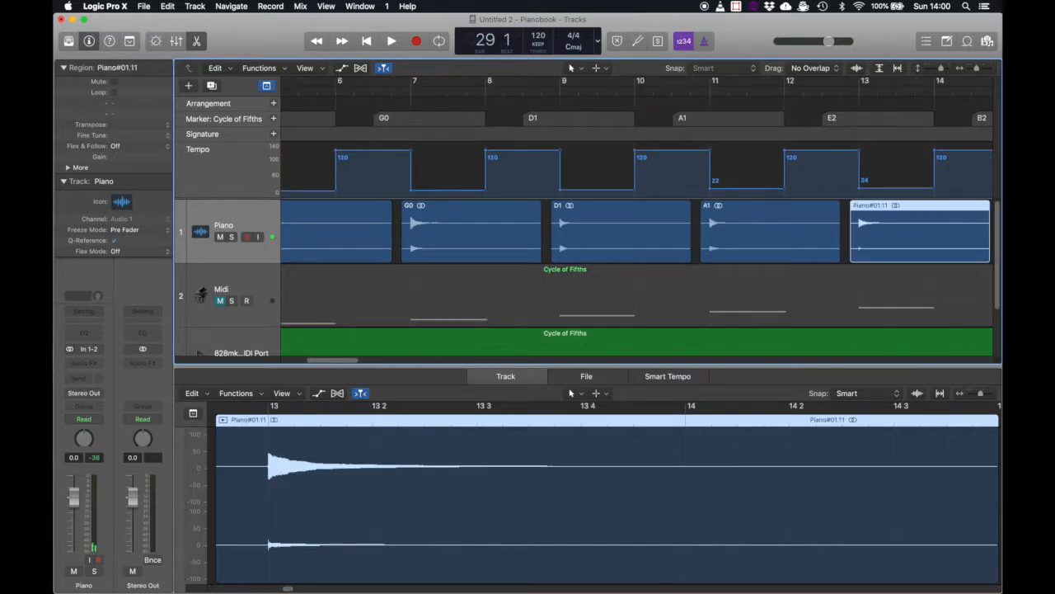
key("shift+n")
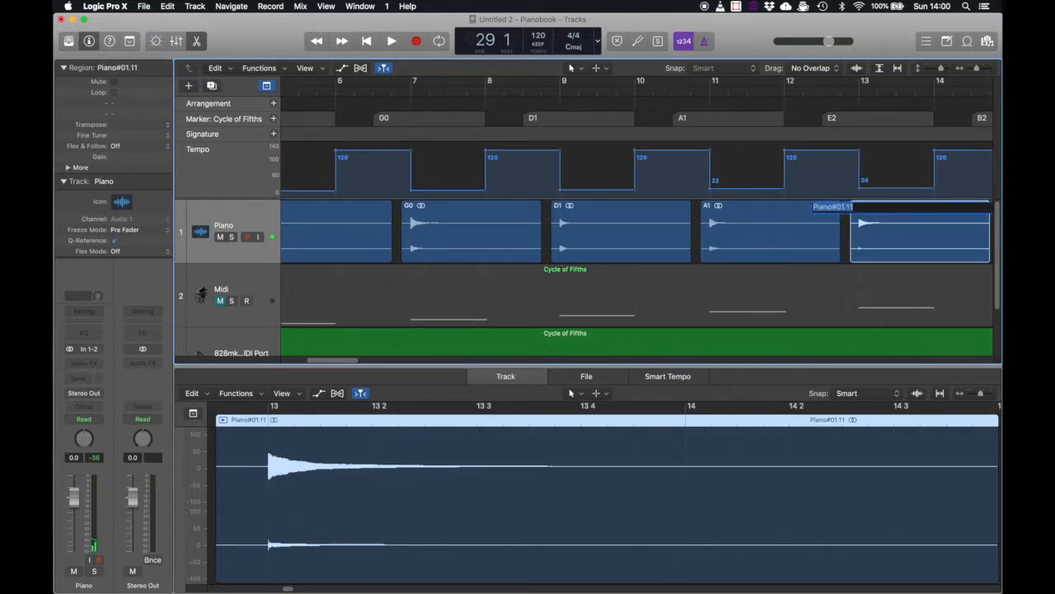
type("E2")
key("Return")
key("Right")
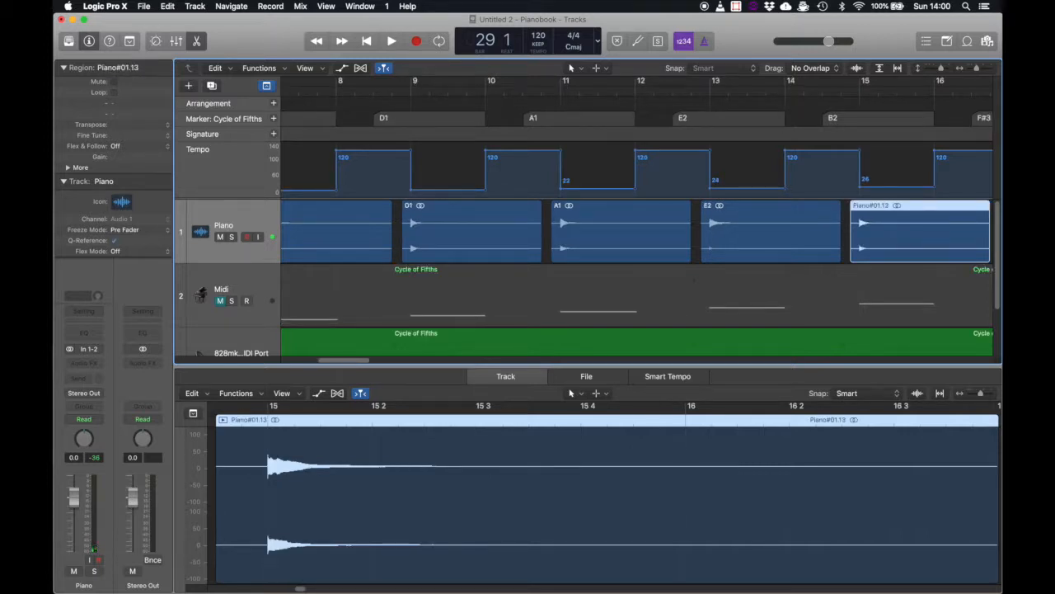
key("shift+n")
type("B2")
key("Return")
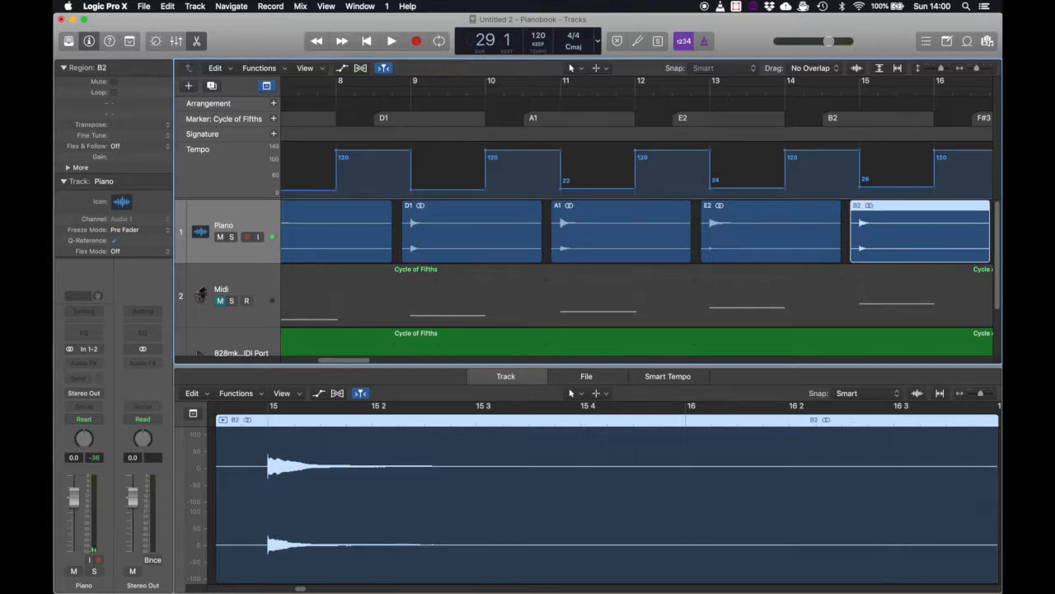
Step: Rename the Piano regions at bars 17 and 19 as F#3 and C#4
key("Right")
key("shift+n")
type("F#3")
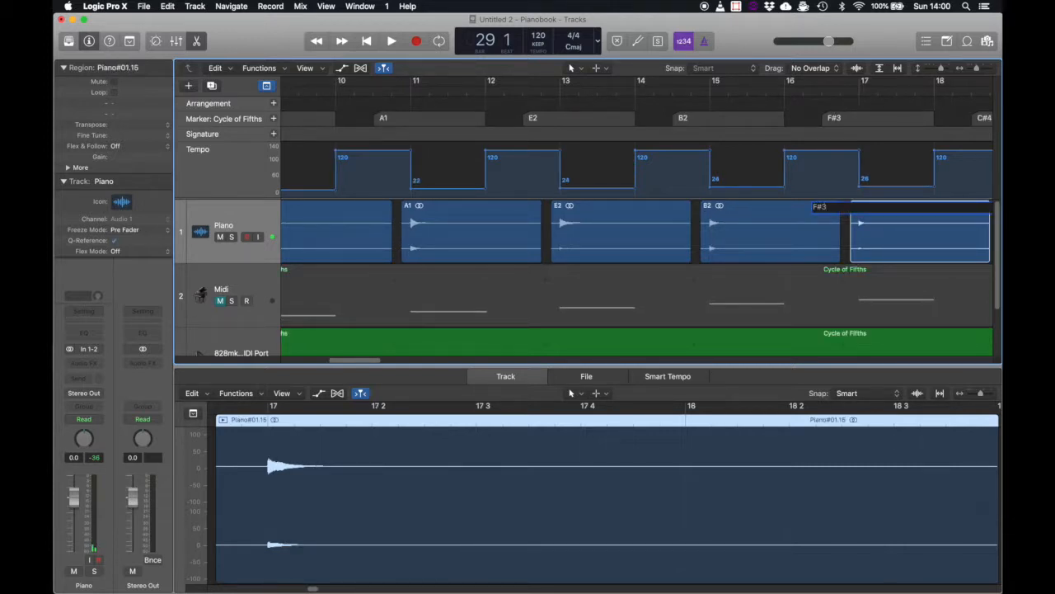
key("Return")
key("Right")
key("shift+n")
type("C#4")
key("Return")
Step: Rename the Piano regions at bars 21 and 23 as G#4 and D#5
key("Right")
key("shift+n")
type("G#4")
key("Return")
key("Right")
key("shift+n")
type("D#5")
key("Return")
Step: Rename the last three Piano regions, at bars 25, 27 and 29, as A#5, F7 and C7
key("Right")
key("shift+n")
type("A#5")
key("Return")
key("Right")
key("shift+n")
type("F7")
key("Return")
key("Right")
key("shift+n")
type("C7")
key("Return")
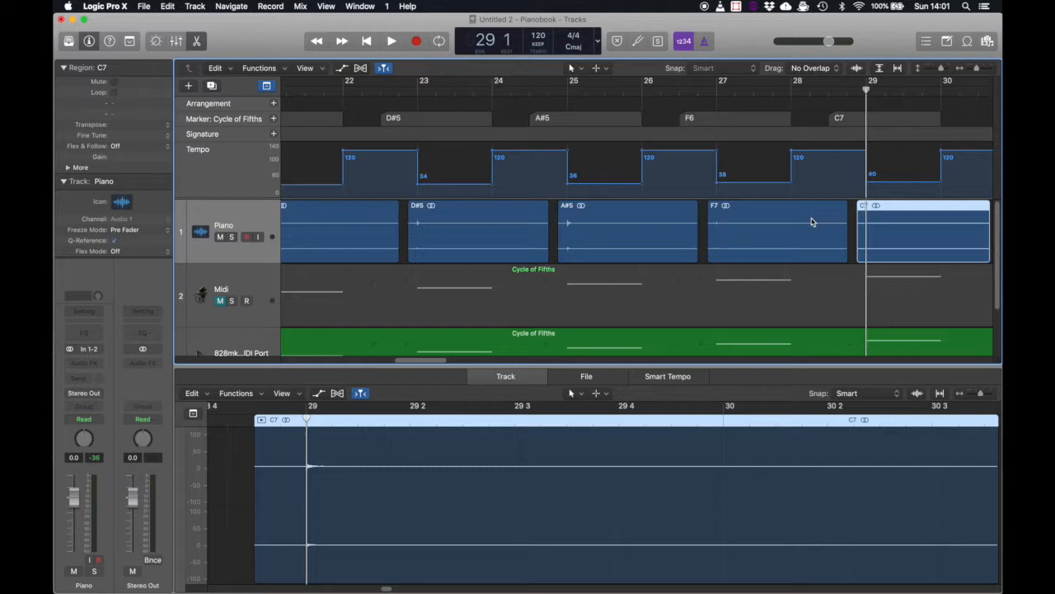
Step: Rename the first Piano region, before the C0 note, as Silence and deselect it
scroll(811, 220, "left", 10)
scroll(811, 221, "left", 6)
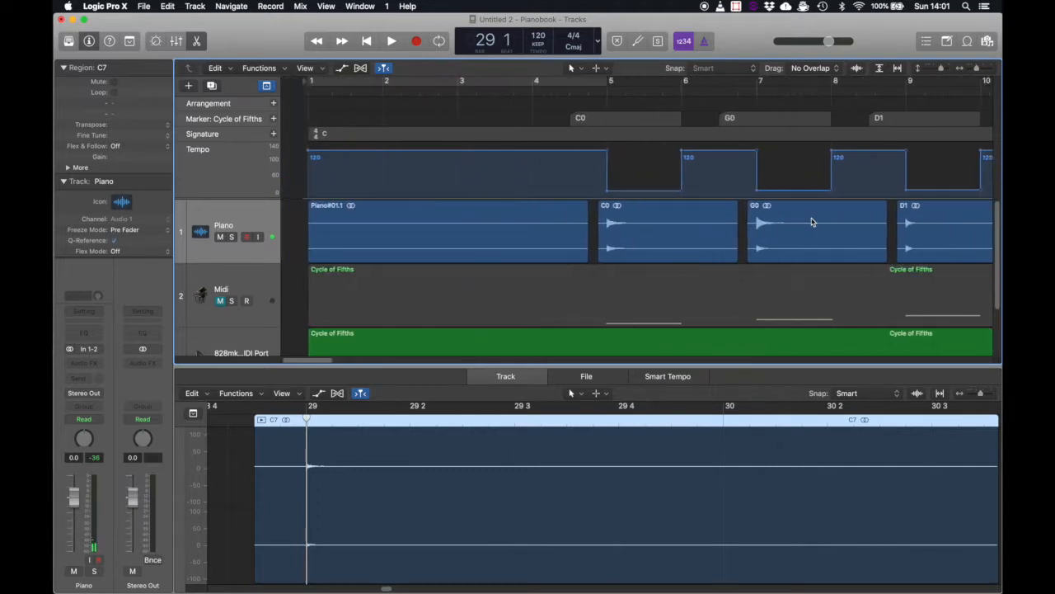
left_click(310, 212)
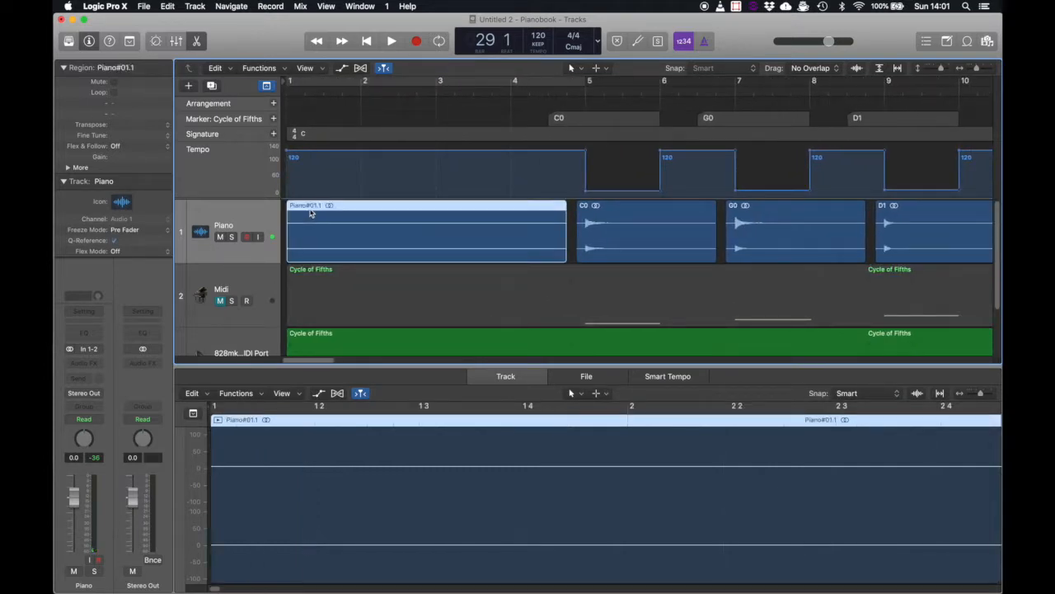
key("shift+n")
type("Sile")
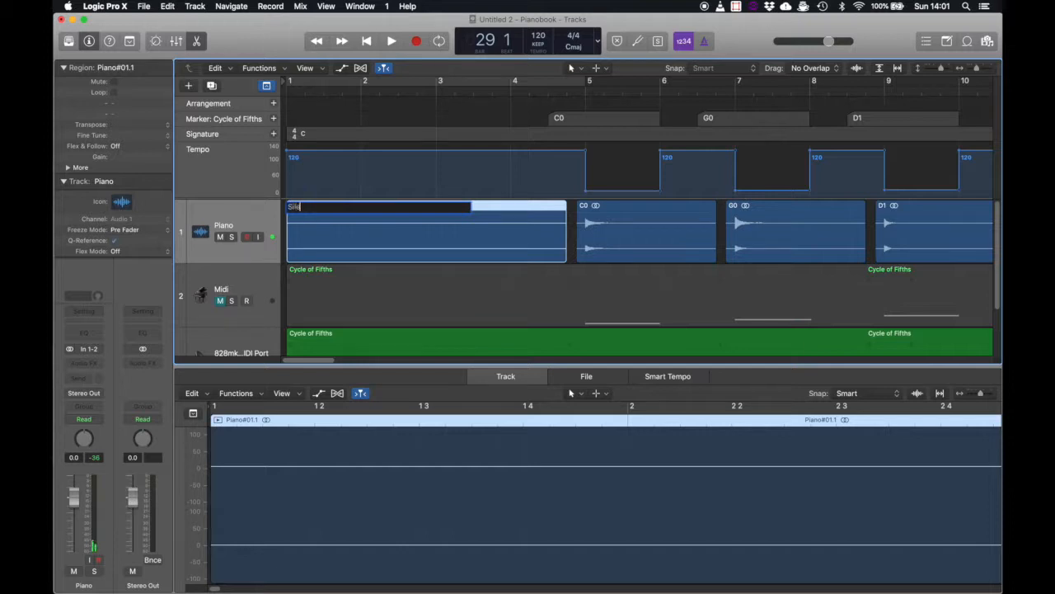
type("nce")
key("Return")
left_click(571, 237)
Step: Select all regions on the Piano track and start exporting them as audio files
scroll(474, 239, "right", 12)
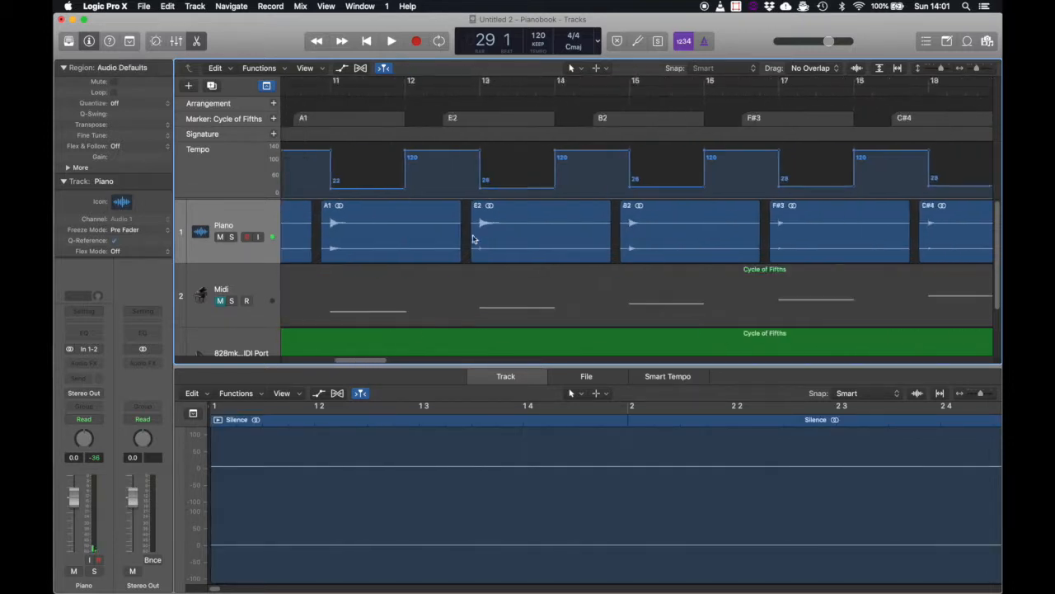
scroll(474, 239, "left", 14)
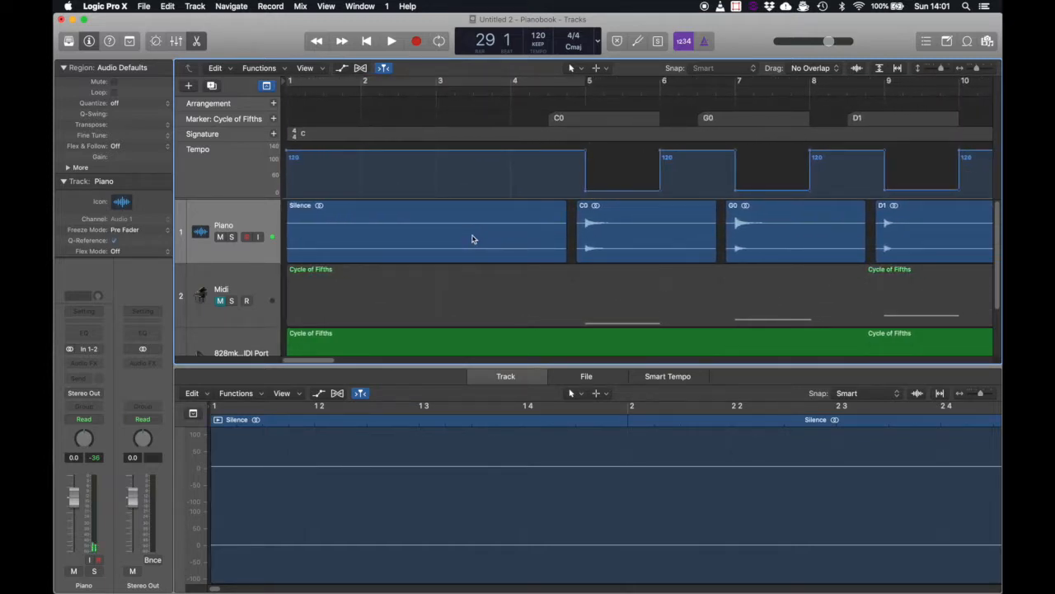
left_click(265, 220)
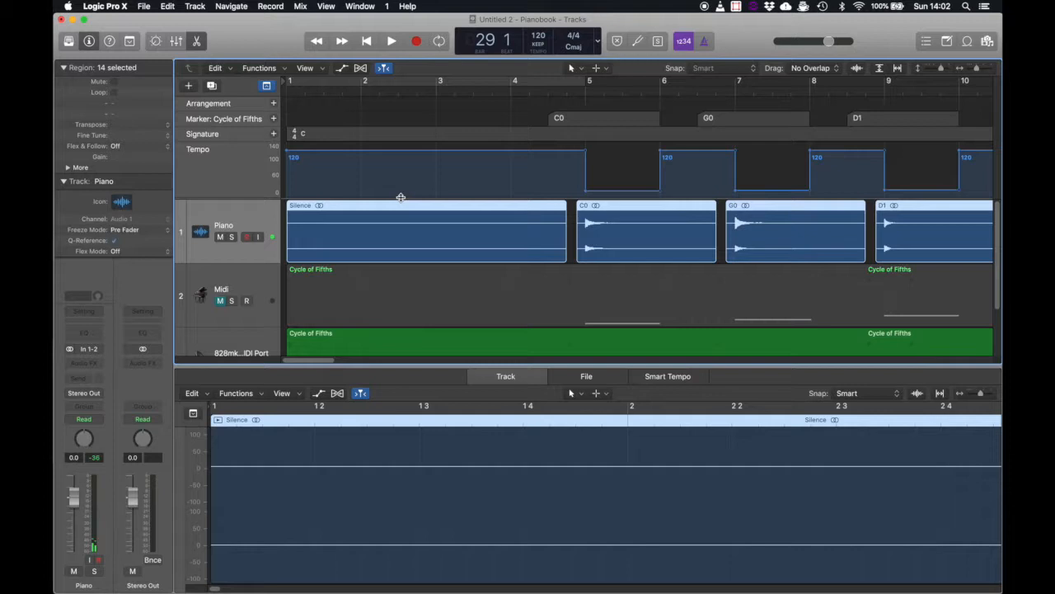
right_click(419, 227)
left_click(446, 230)
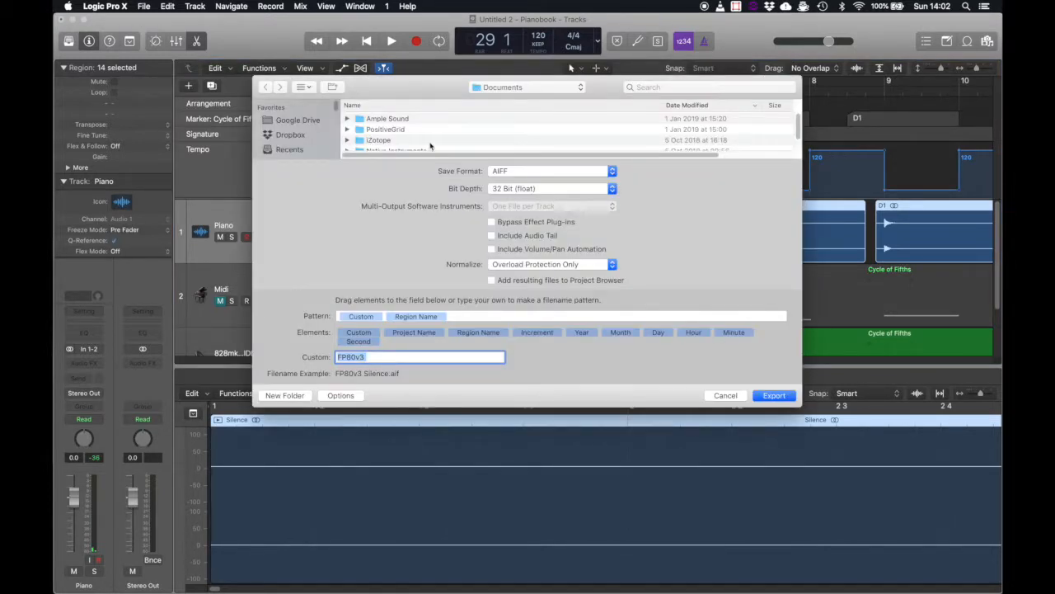
Step: In the Pianobook Experiments folder of the Logic location, create an export folder named FP80v3
scroll(306, 136, "down", 3)
scroll(306, 136, "down", 2)
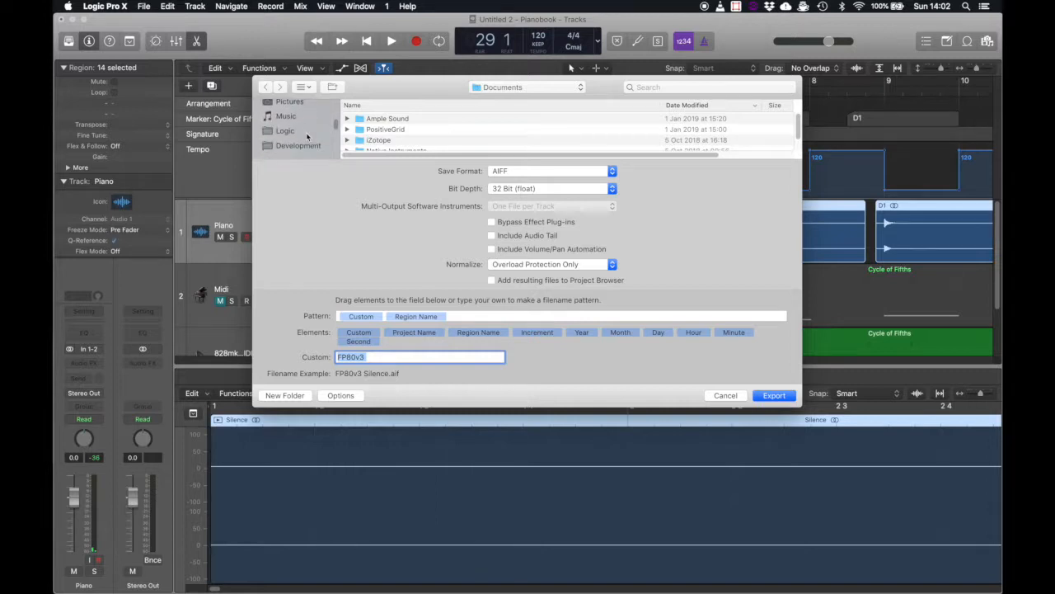
left_click(288, 131)
double_click(380, 122)
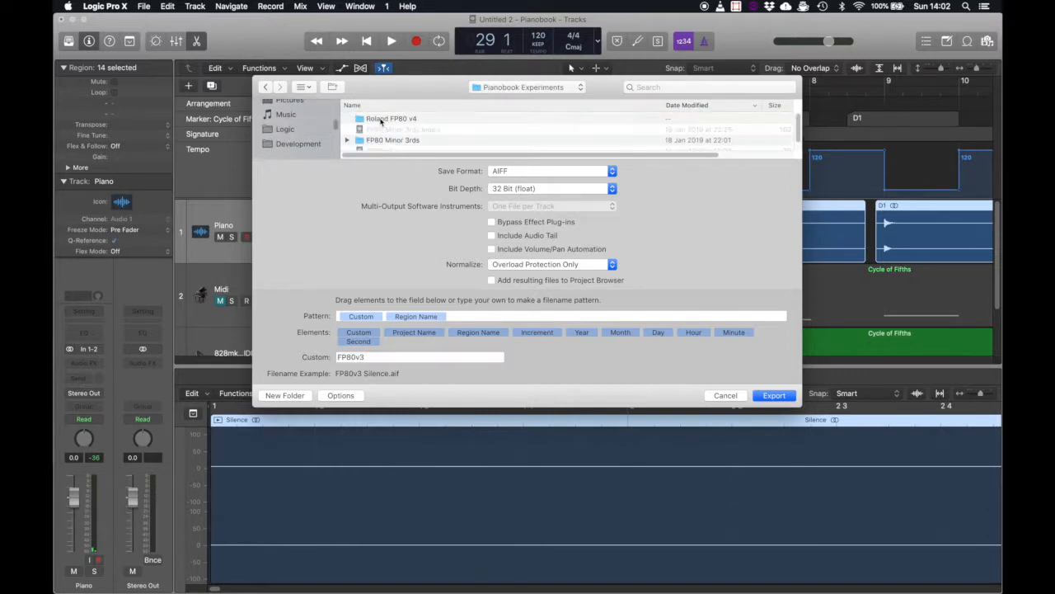
left_click(295, 397)
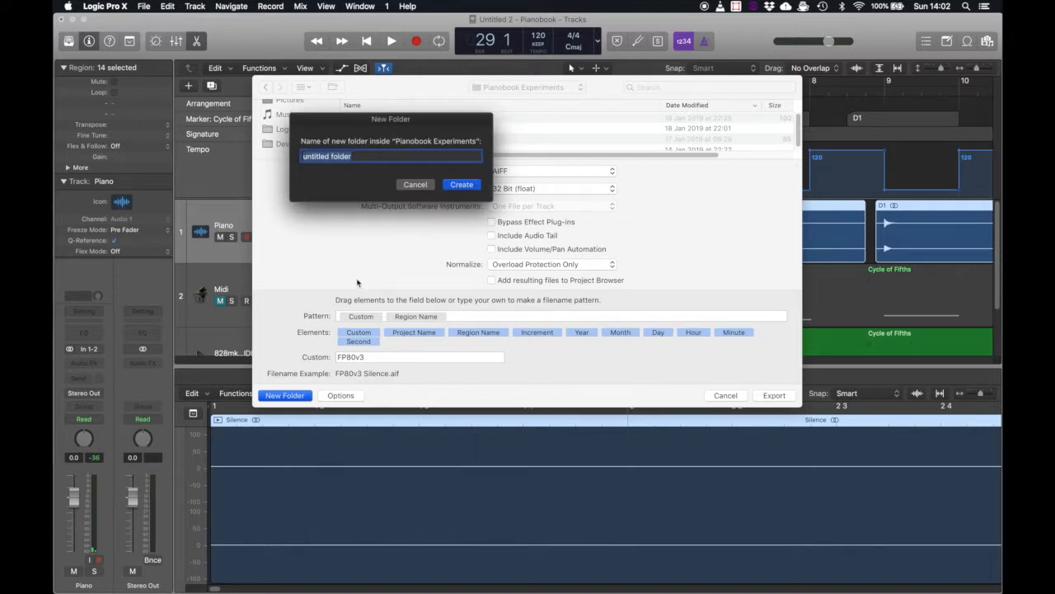
type("FP80v3")
key("Return")
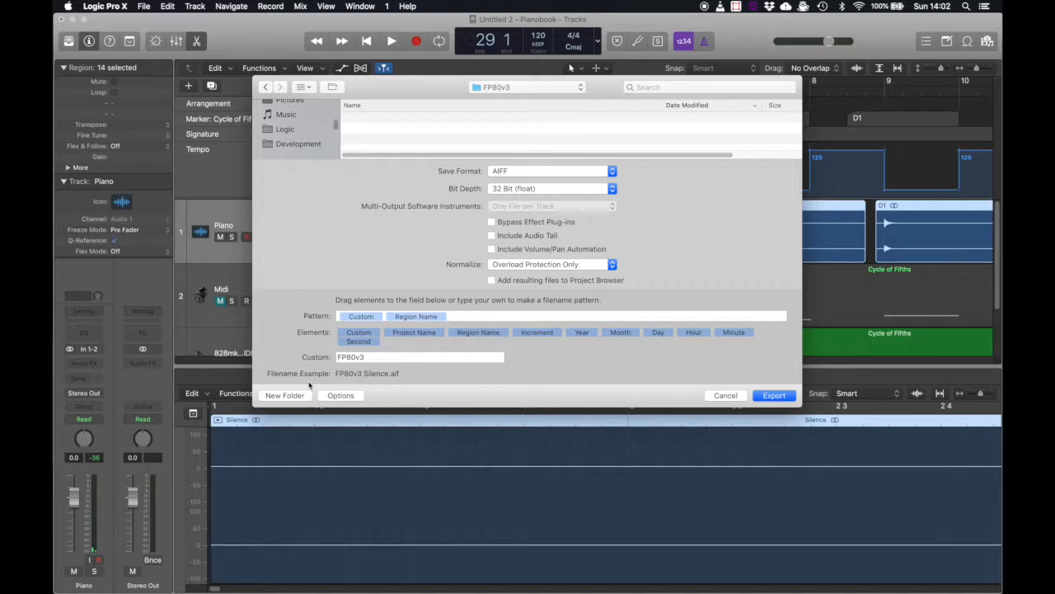
Step: Create a subfolder named originals inside the FP80v3 folder as the export destination
left_click(297, 395)
type("original")
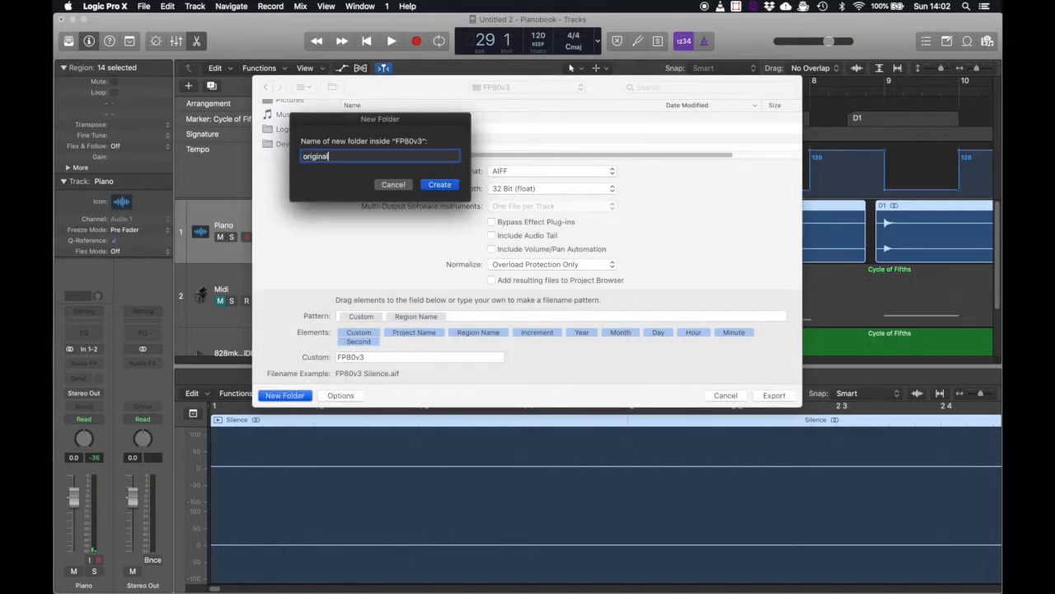
type("s")
key("Return")
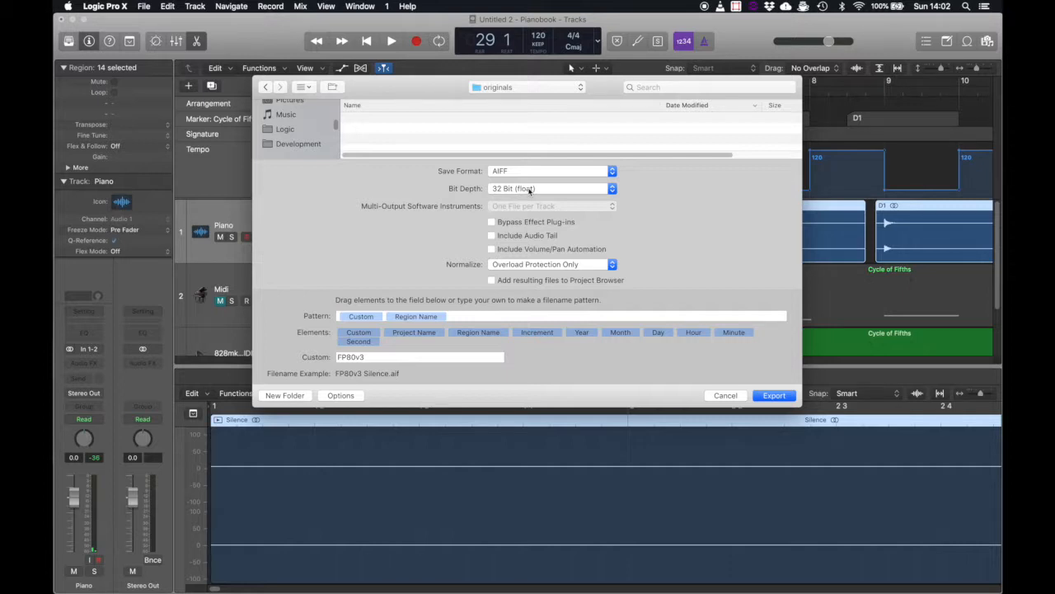
Step: Set the save format to WAVE and the bit depth to 16 Bit, and export the Piano regions
left_click(530, 190)
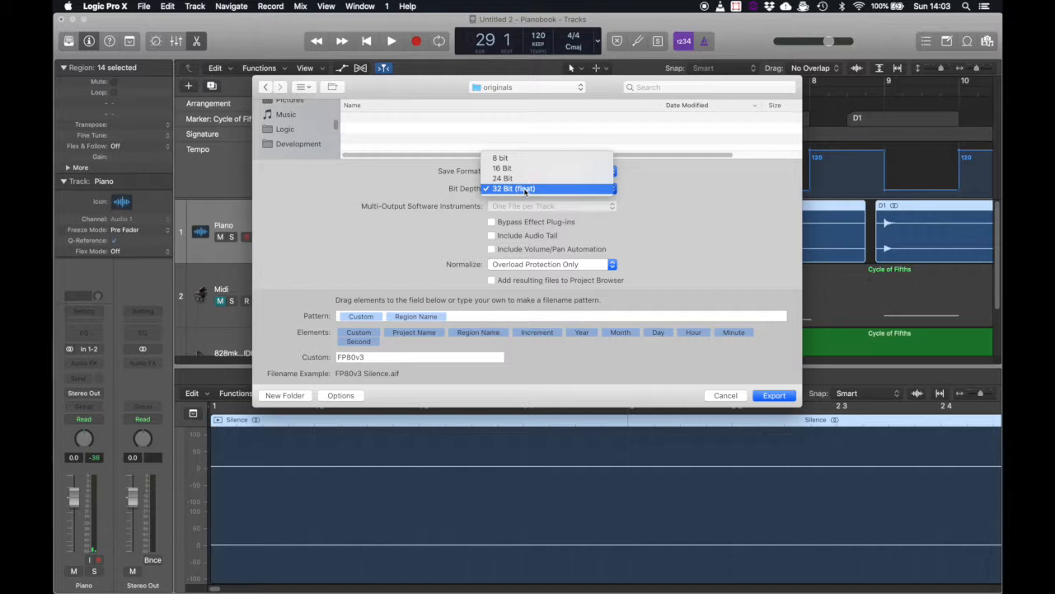
left_click(519, 169)
left_click(518, 172)
left_click(510, 181)
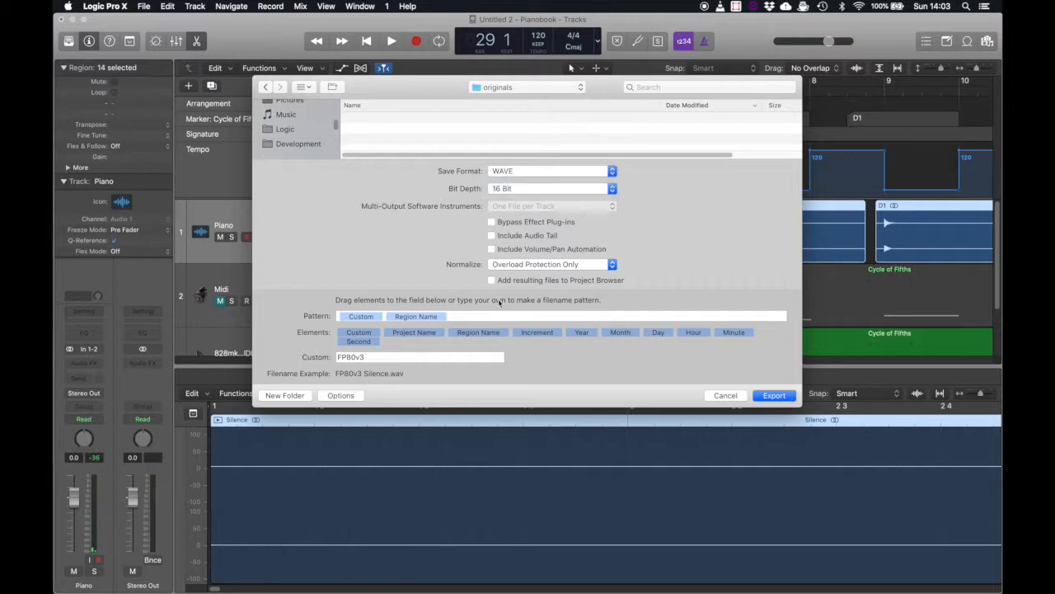
left_click(774, 396)
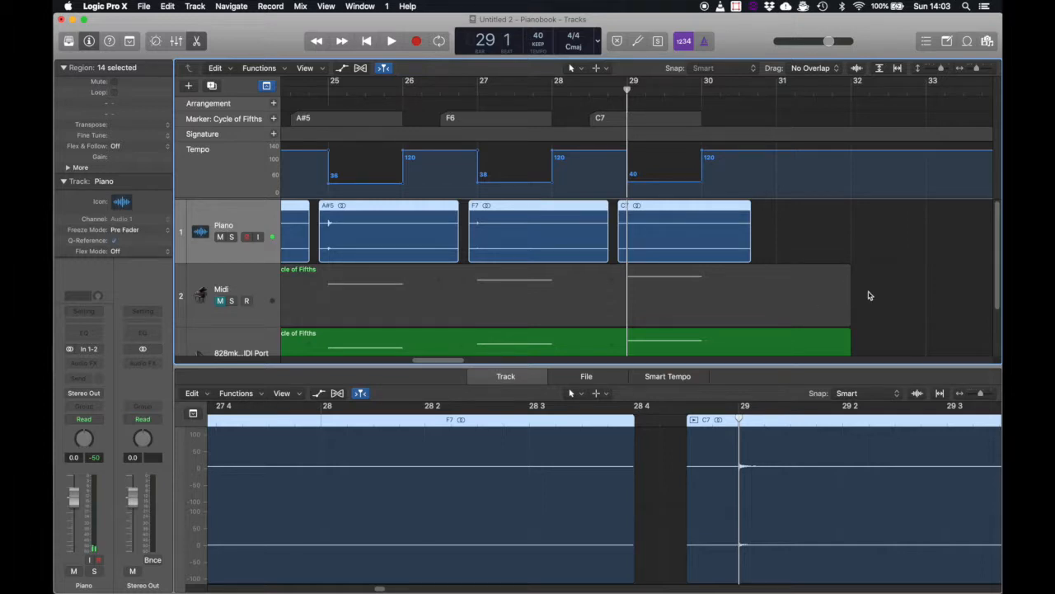
Step: Add a new software instrument track to the project
scroll(868, 295, "down", 2)
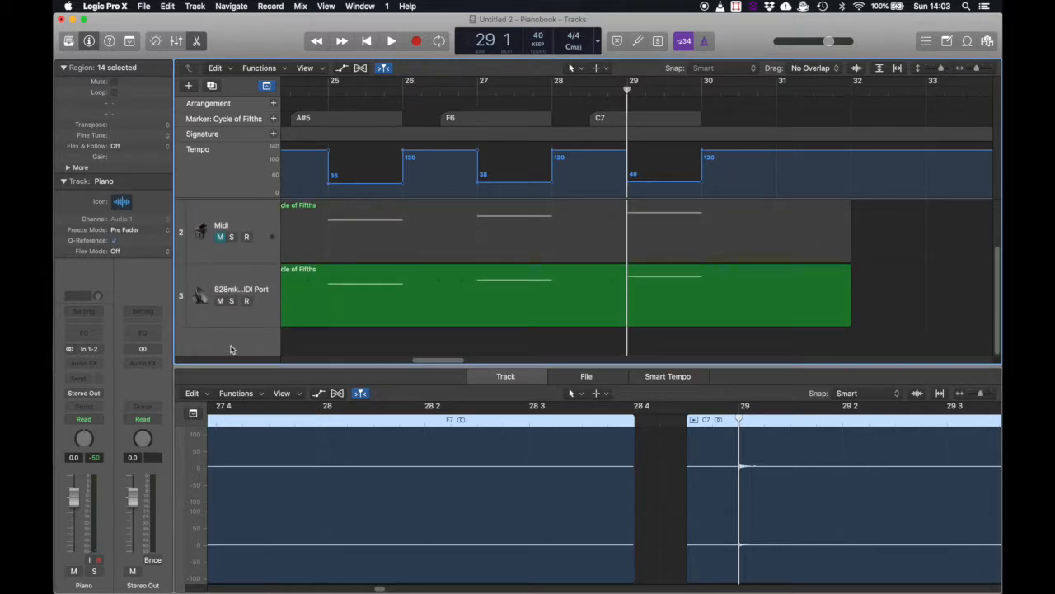
left_click(195, 5)
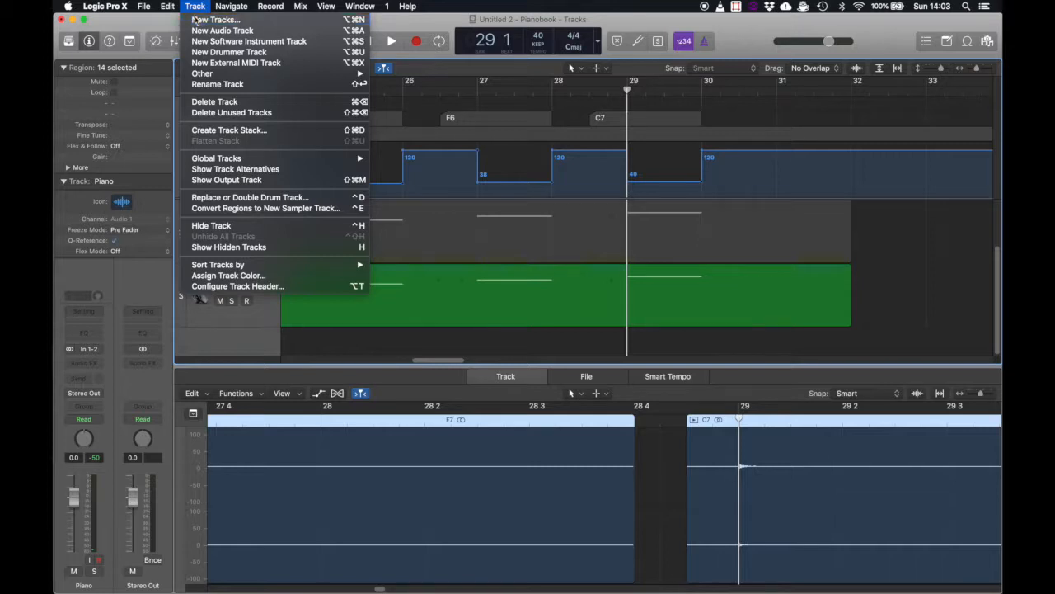
left_click(198, 19)
left_click(664, 201)
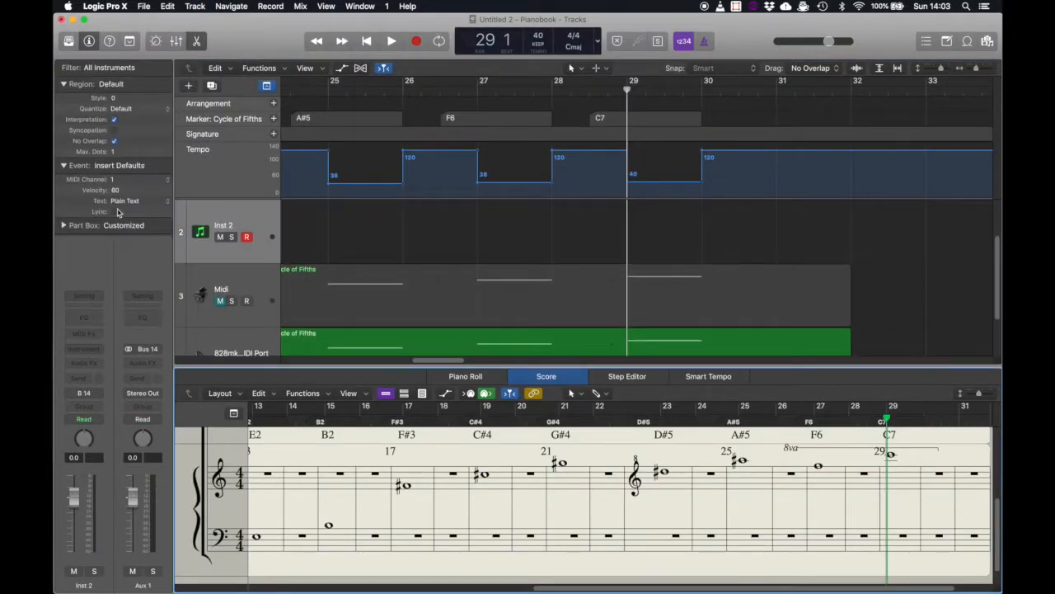
Step: Load the EXS24 sampler as the instrument on the new Inst 2 track
left_click(87, 365)
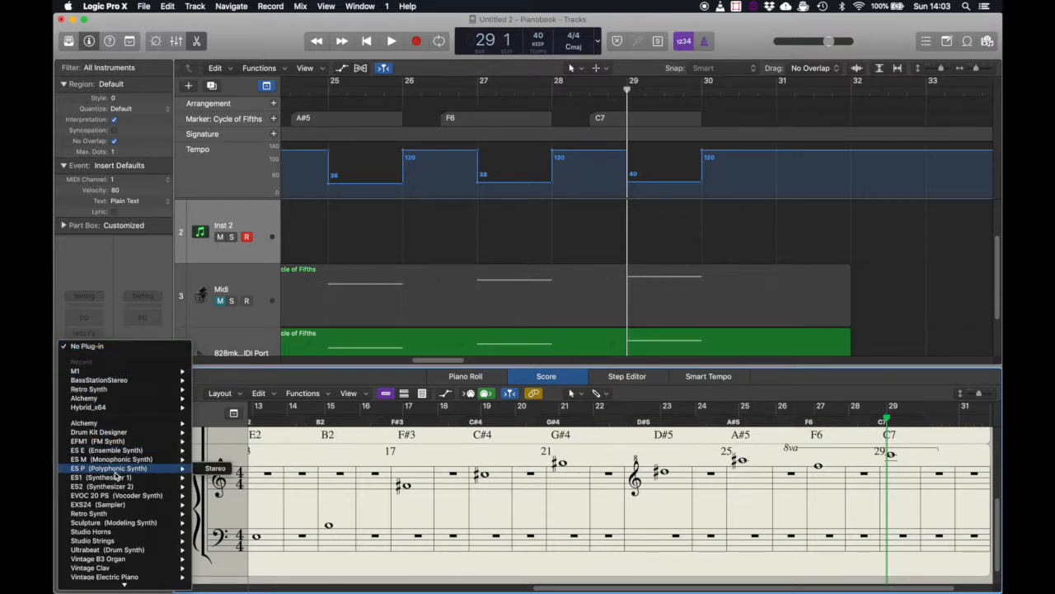
scroll(116, 473, "down", 2)
mouse_move(115, 473)
mouse_move(116, 436)
left_click(223, 448)
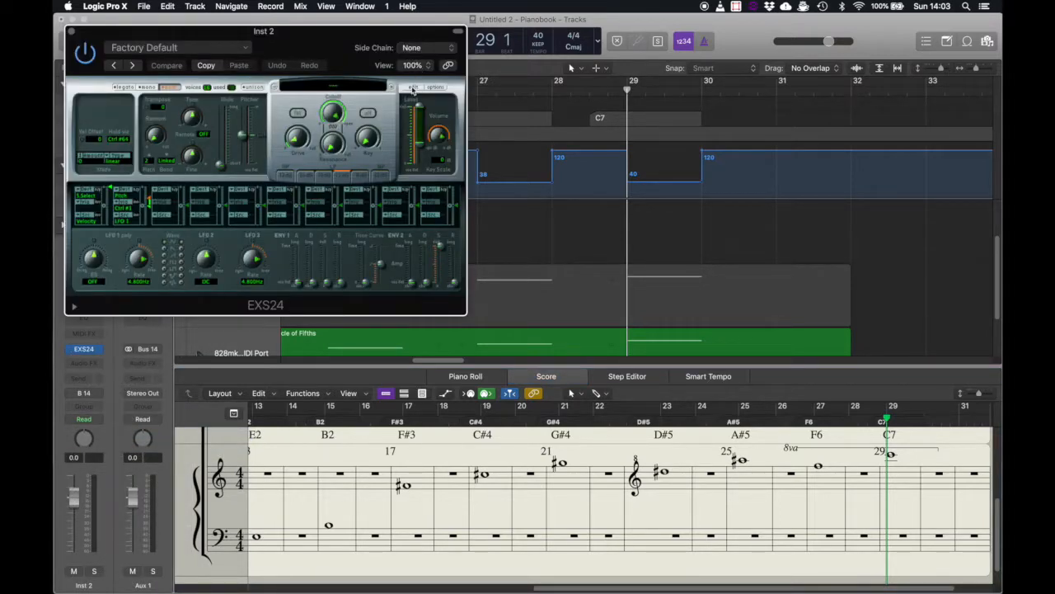
Step: Open the EXS24 instrument editor and start loading multiple samples from the originals folder
left_click(412, 89)
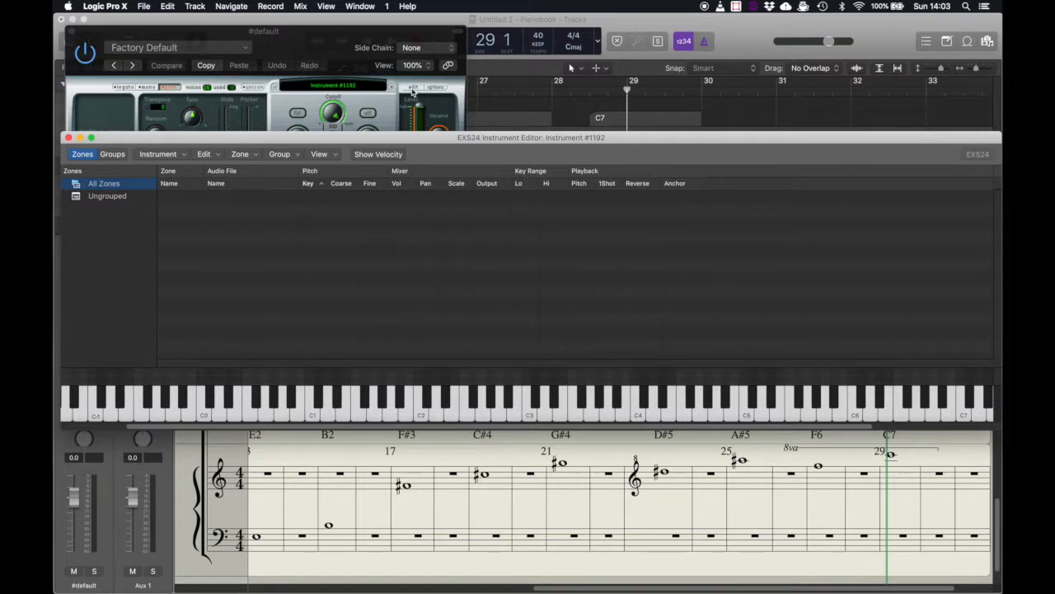
left_click(243, 154)
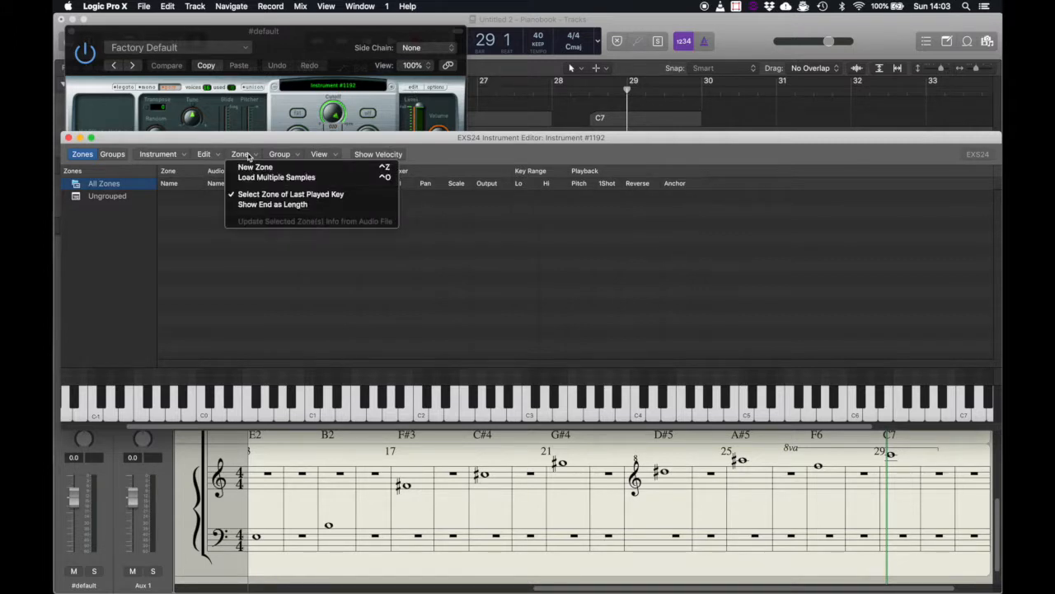
left_click(247, 177)
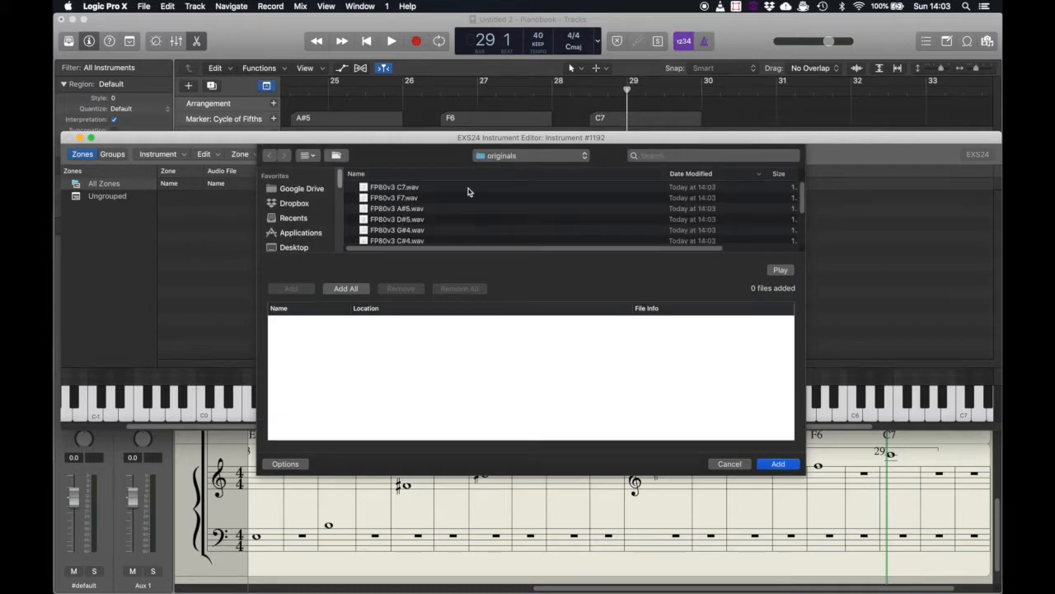
left_click(505, 156)
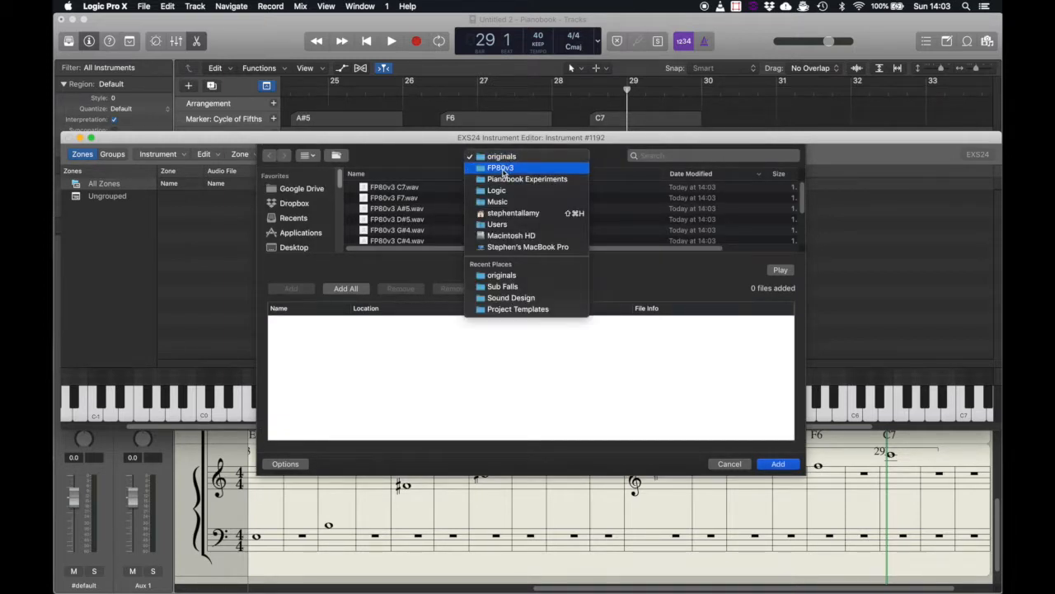
left_click(494, 157)
Step: Add the FP80v3 samples from C7 through C0, leaving out Silence, and auto map them by the root key from the audio file
left_click(391, 187)
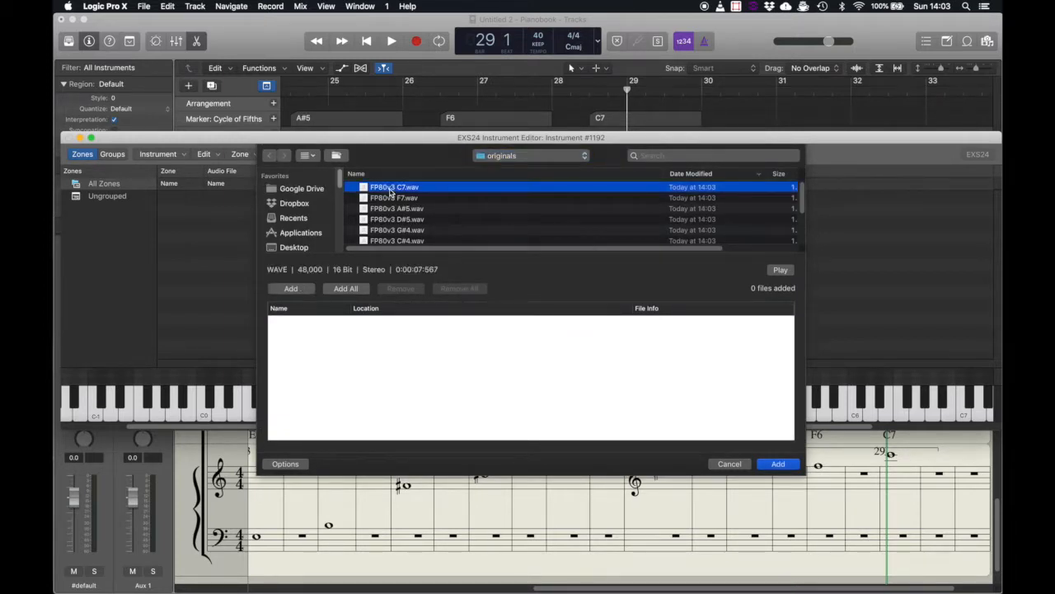
scroll(394, 222, "down", 5)
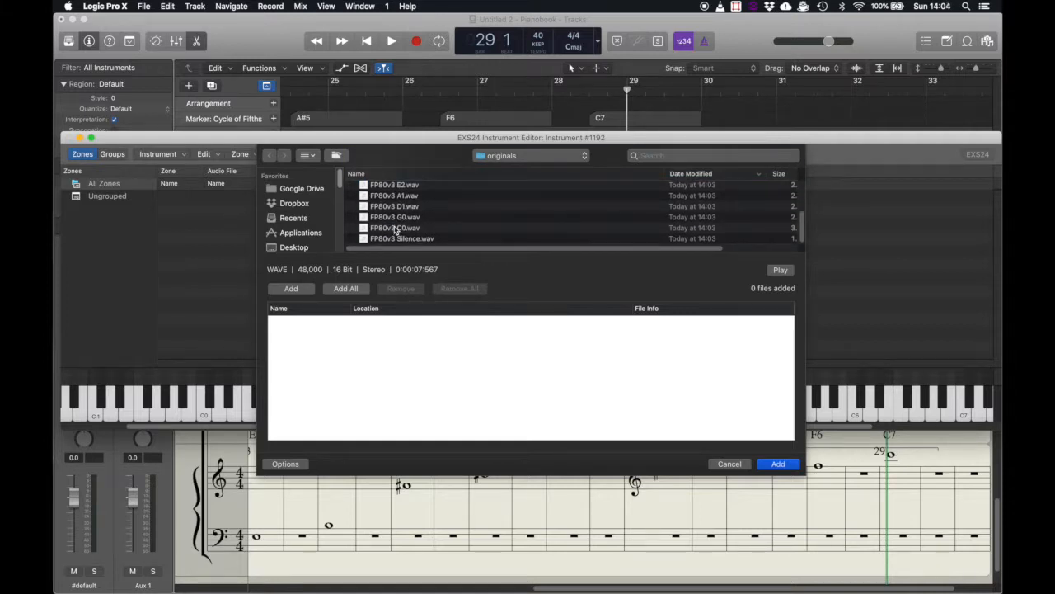
left_click(394, 228, "shift")
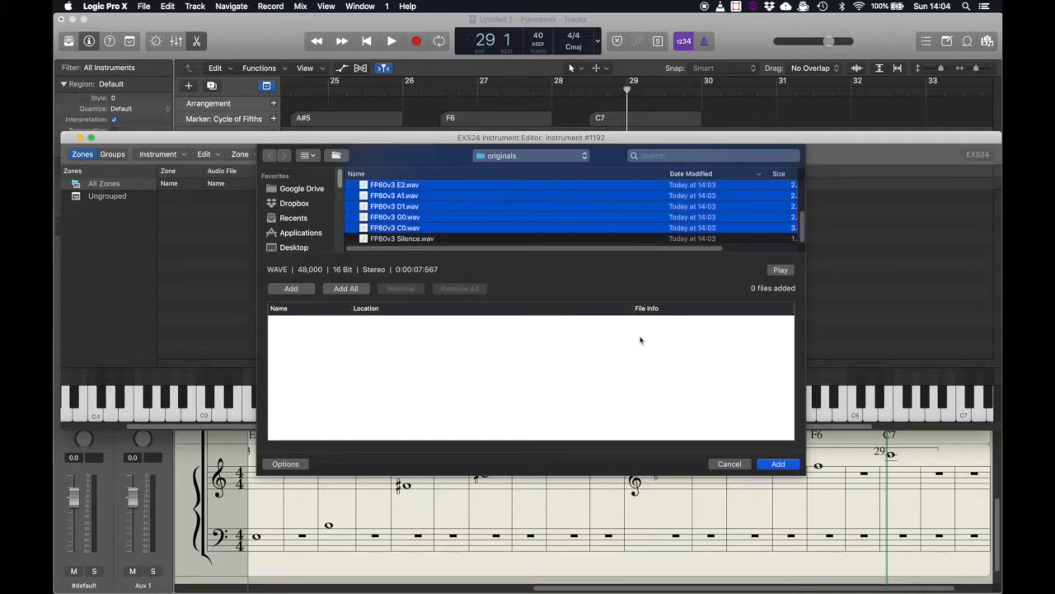
left_click(291, 288)
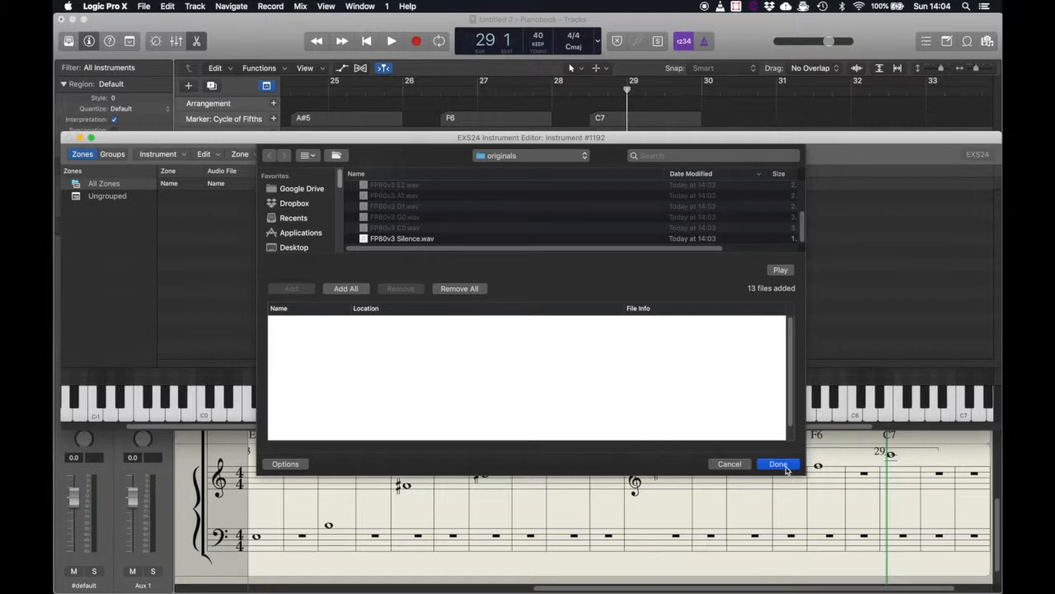
left_click(781, 463)
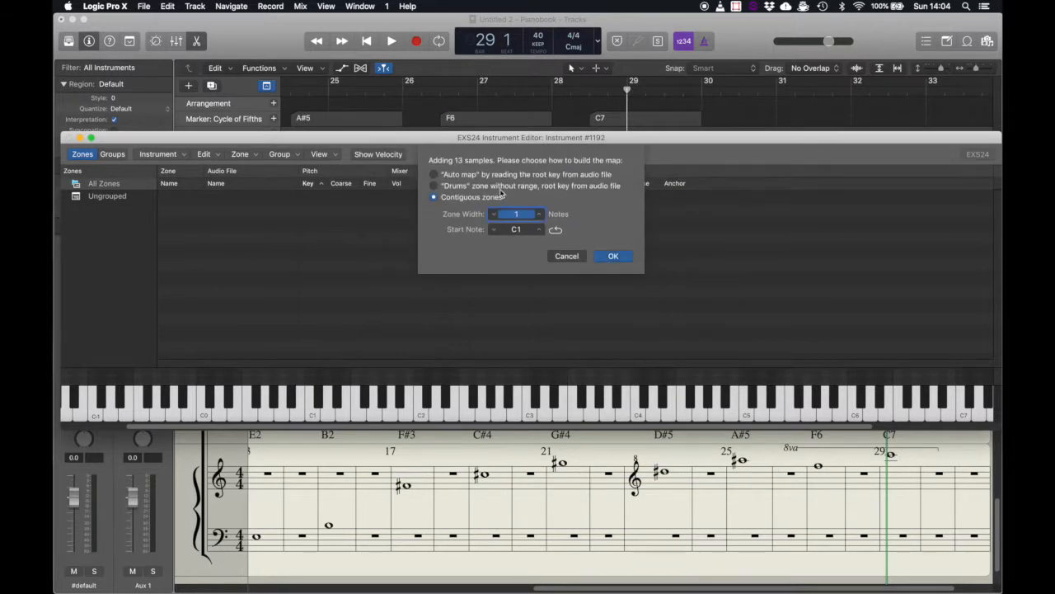
left_click(497, 176)
left_click(614, 256)
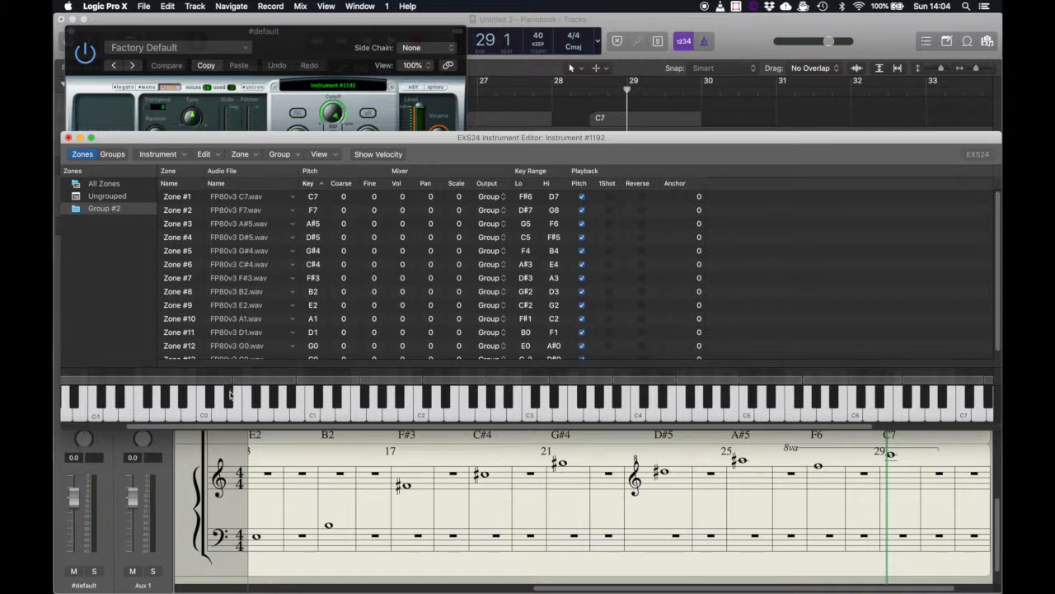
Step: Lower every zone's high key by three semitones, and lower the low keys of all zones except C0 by three semitones to close the gaps
left_click(255, 263)
key("super+a")
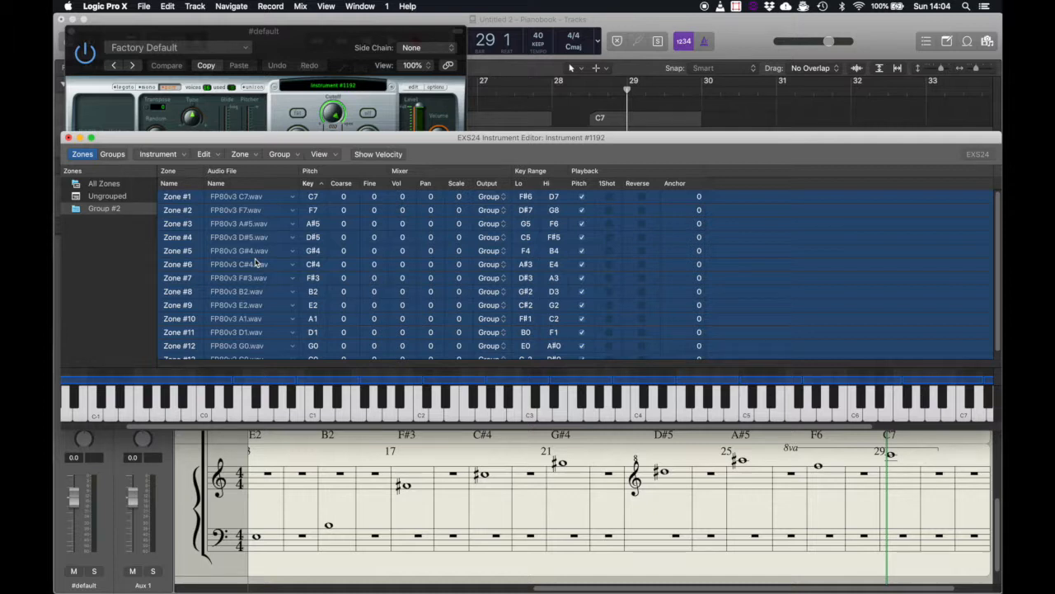
left_click_drag(230, 382, 205, 382)
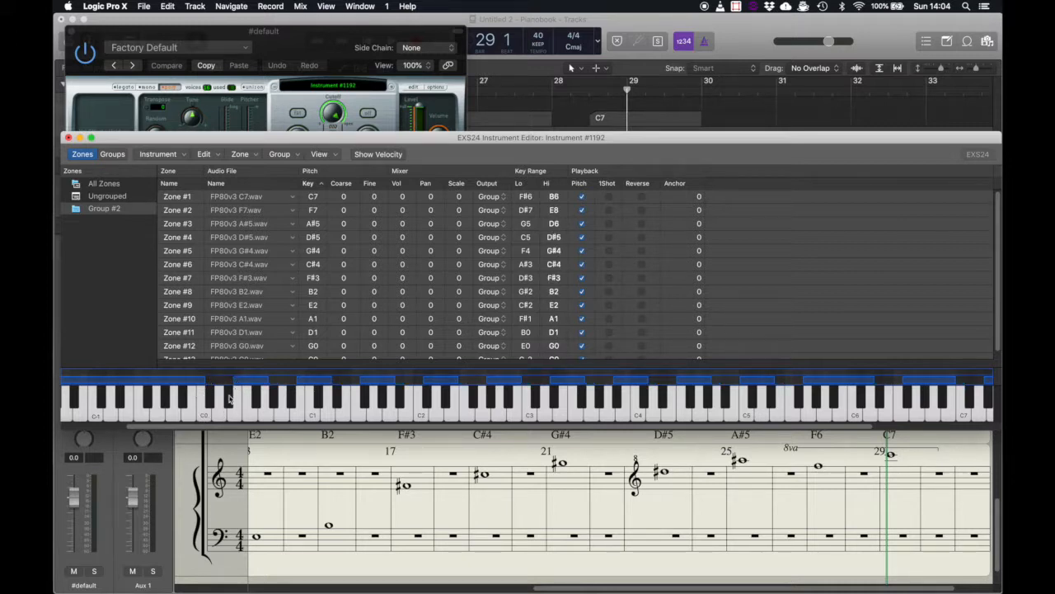
left_click(180, 384)
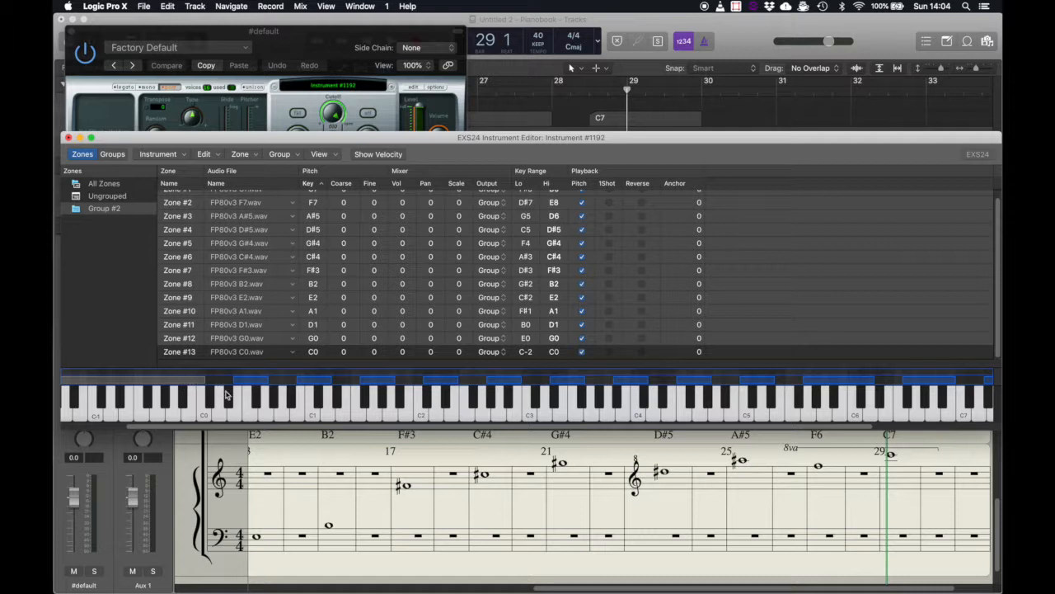
left_click_drag(233, 378, 212, 379)
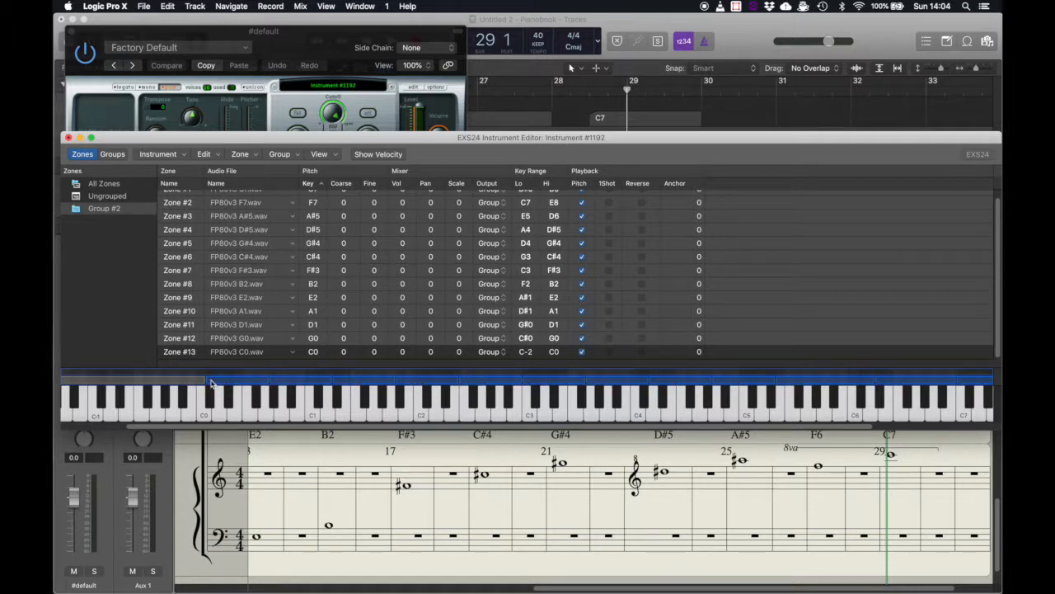
Step: Select only the FP80v3 C0.wav zone and set its low key to A-1
left_click(184, 381)
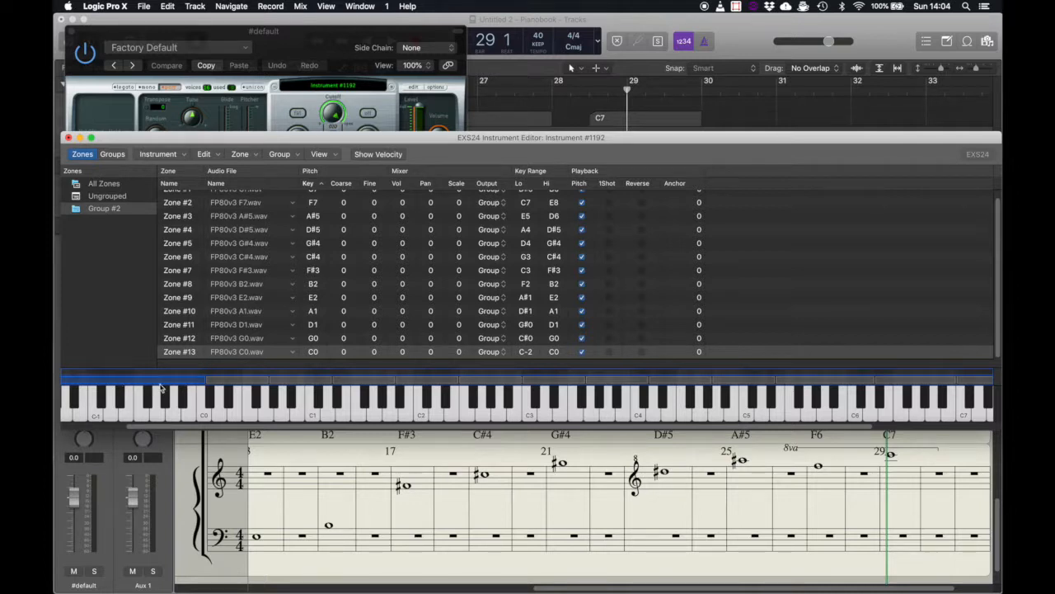
left_click_drag(528, 352, 531, 333)
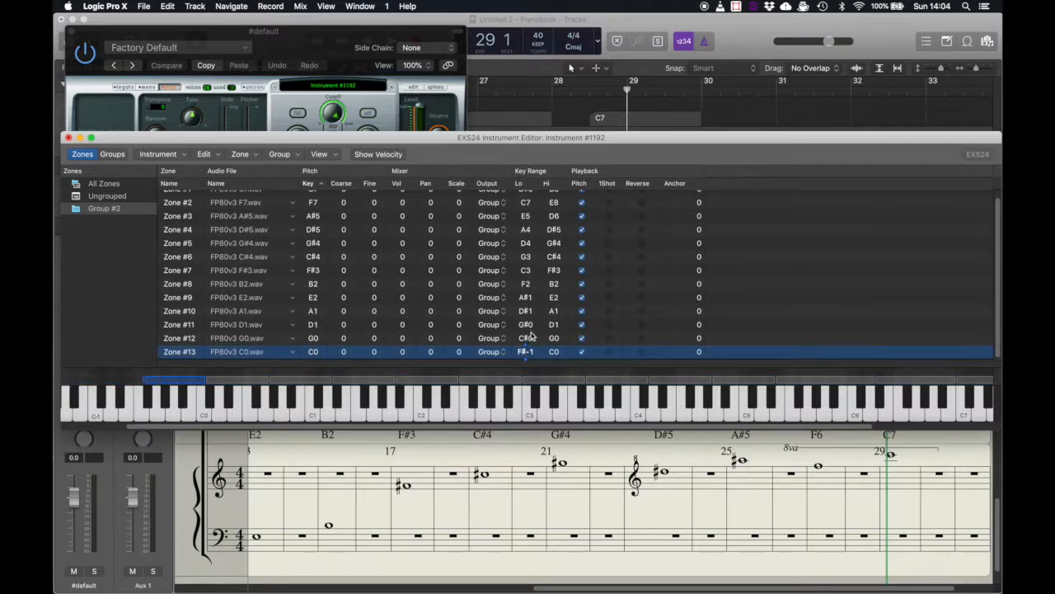
left_click_drag(532, 331, 532, 330)
scroll(785, 399, "right", 5)
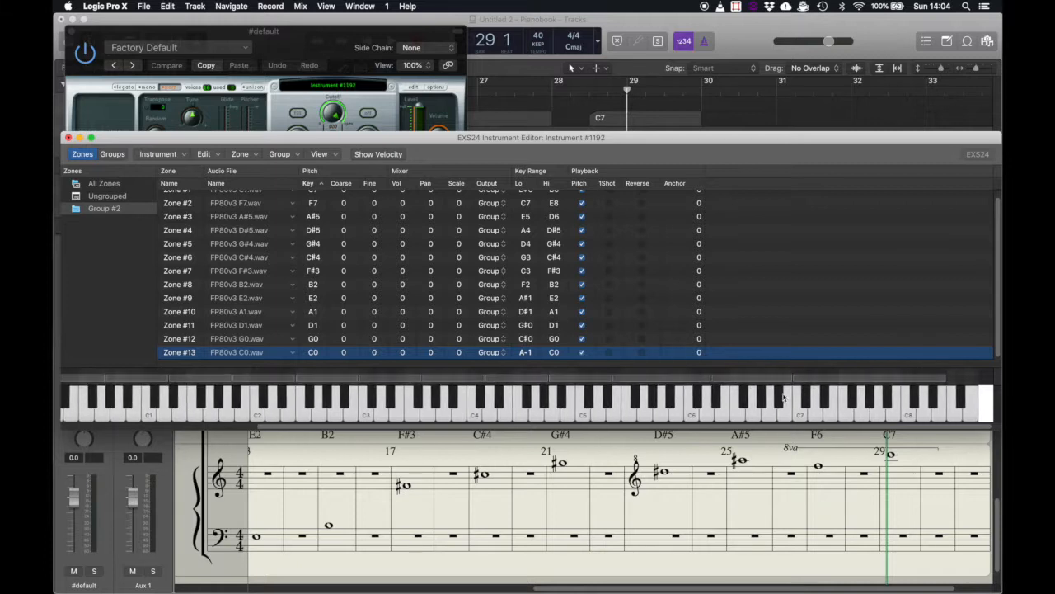
Step: Select the FP80v3 F7.wav zone and set its high key to A#7
left_click(849, 382)
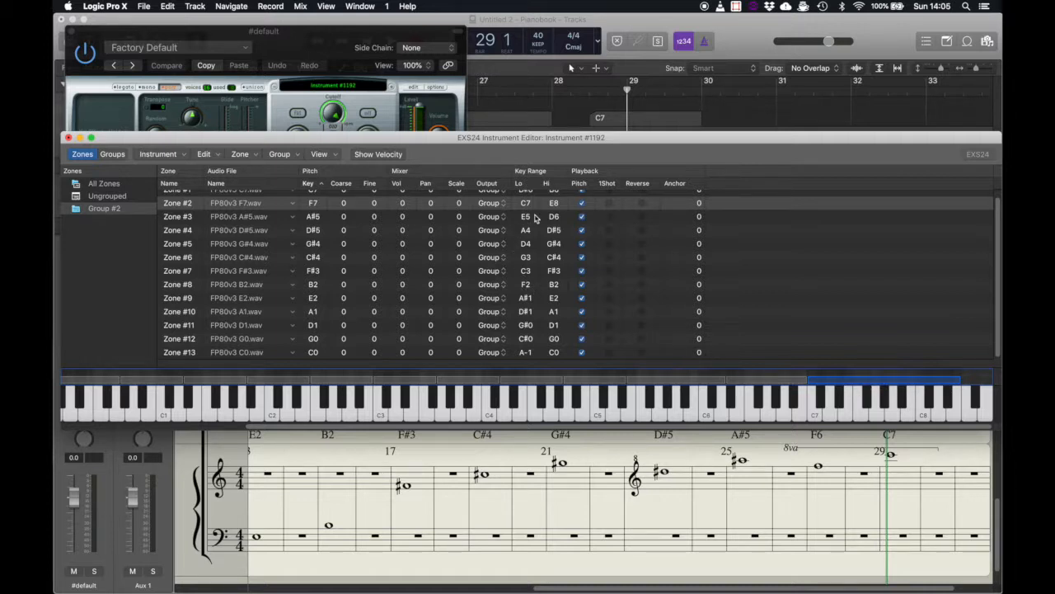
left_click_drag(552, 207, 554, 216)
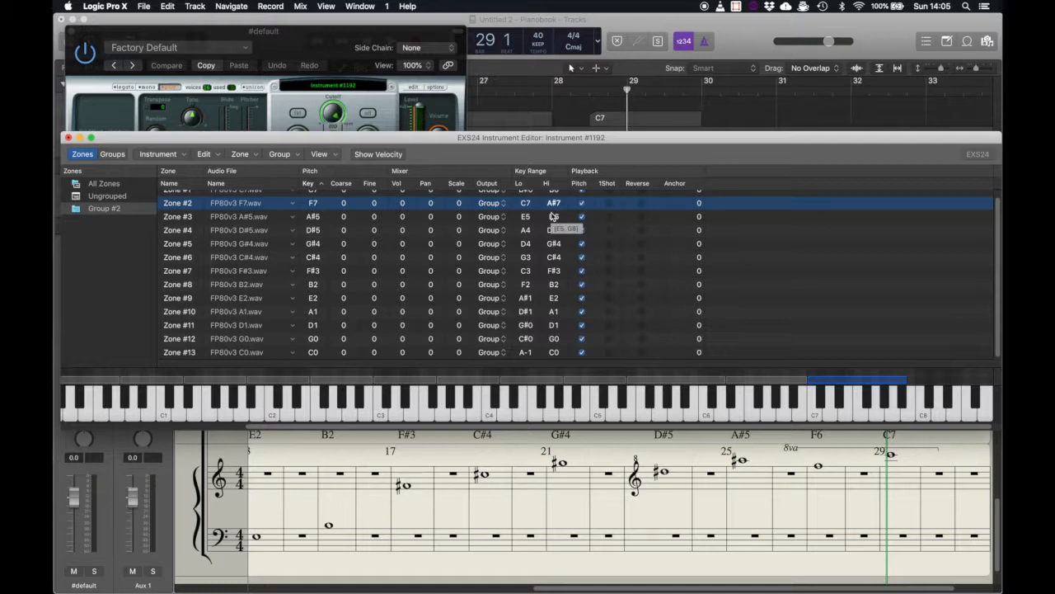
Step: Check the E2 sample's waveform lead-in, and trim the B2 sample's region start to just before its attack, at about 11797
left_click(276, 383)
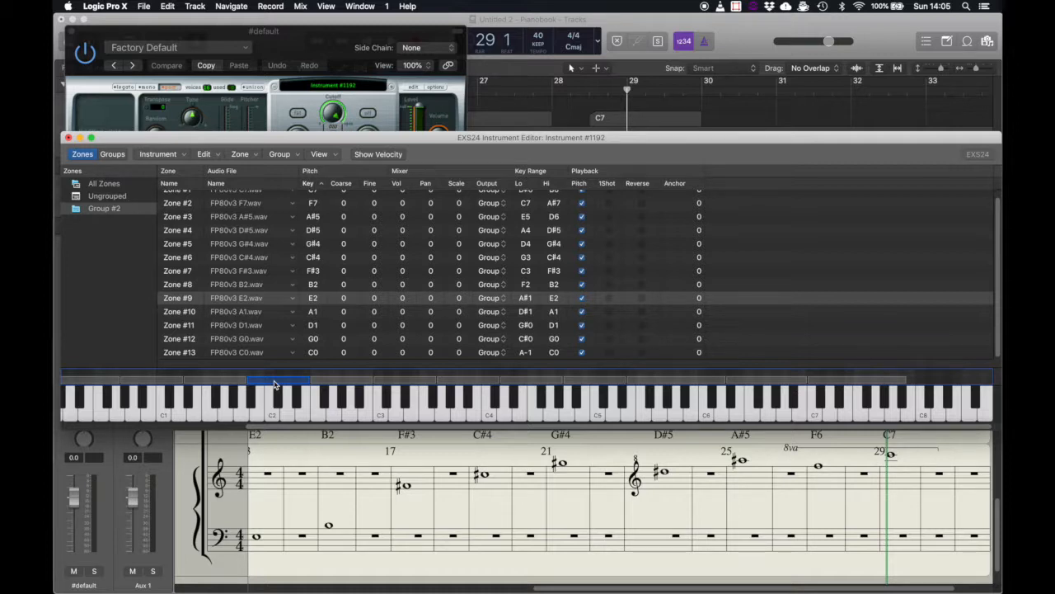
double_click(251, 303)
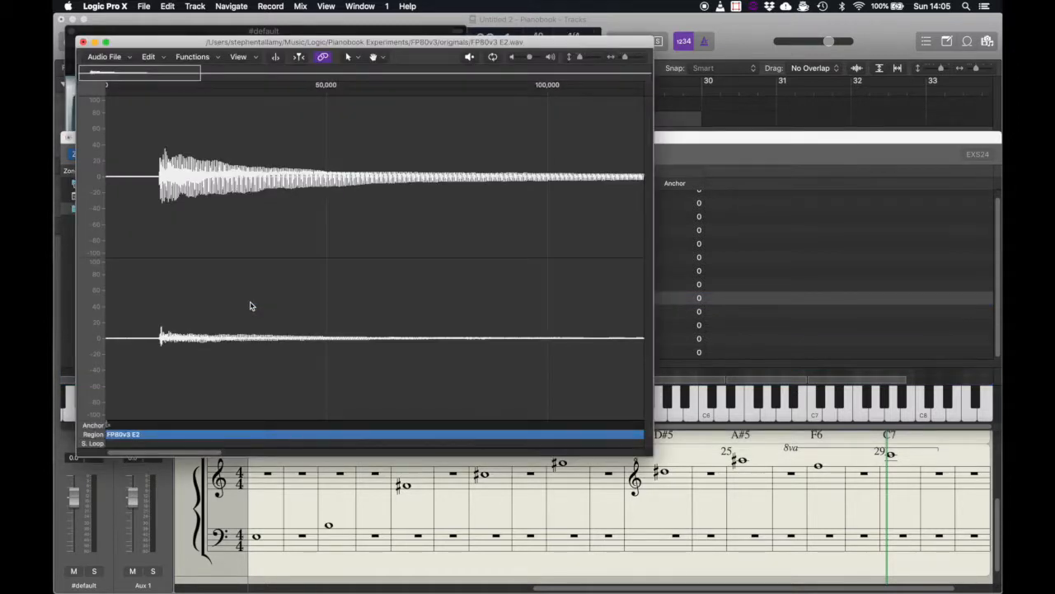
left_click(82, 42)
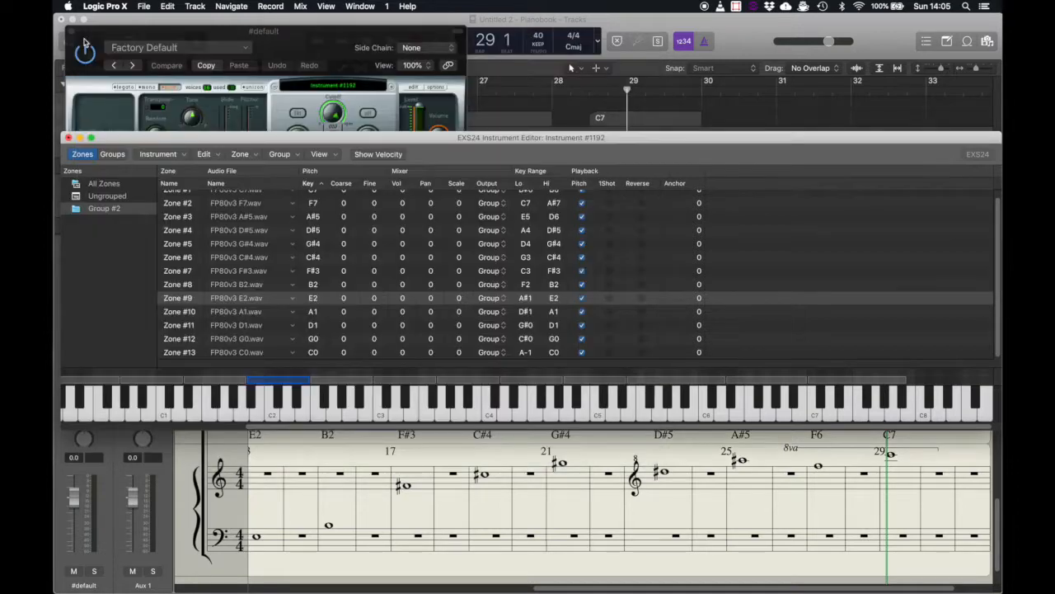
left_click(334, 383)
double_click(335, 385)
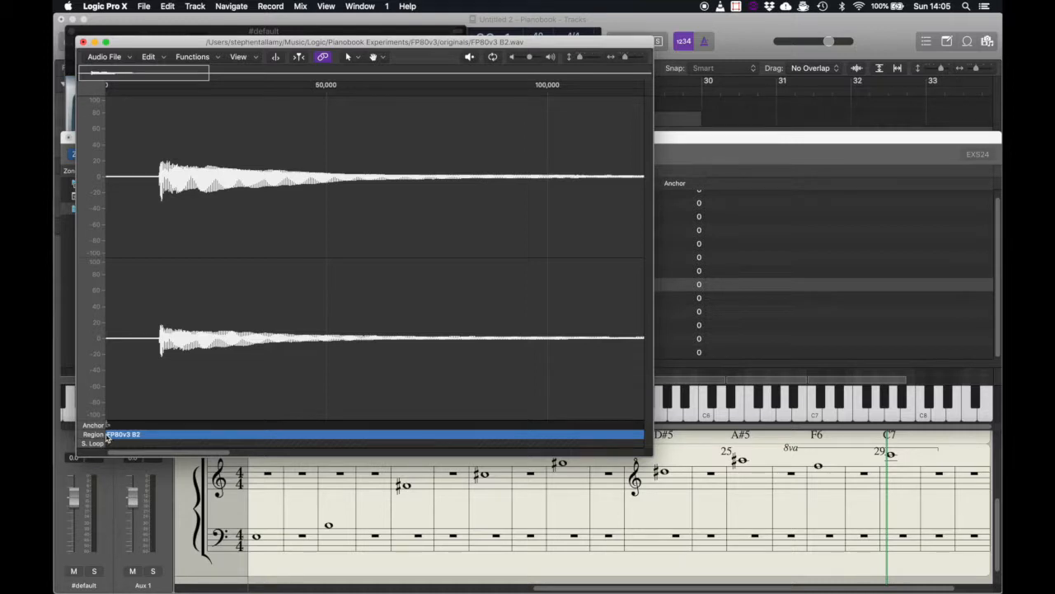
left_click_drag(108, 435, 159, 437)
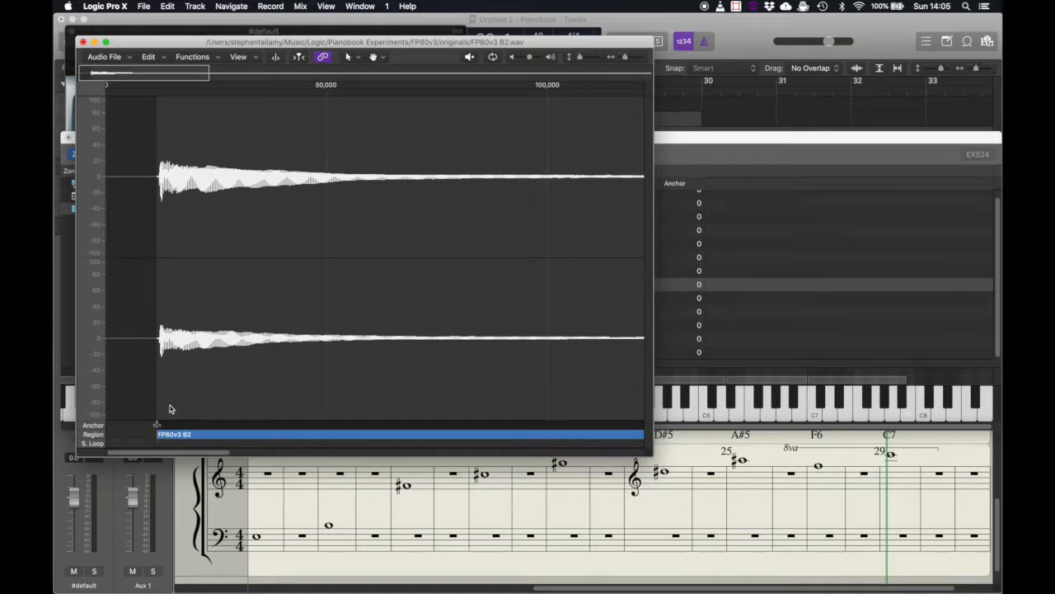
left_click_drag(624, 60, 630, 60)
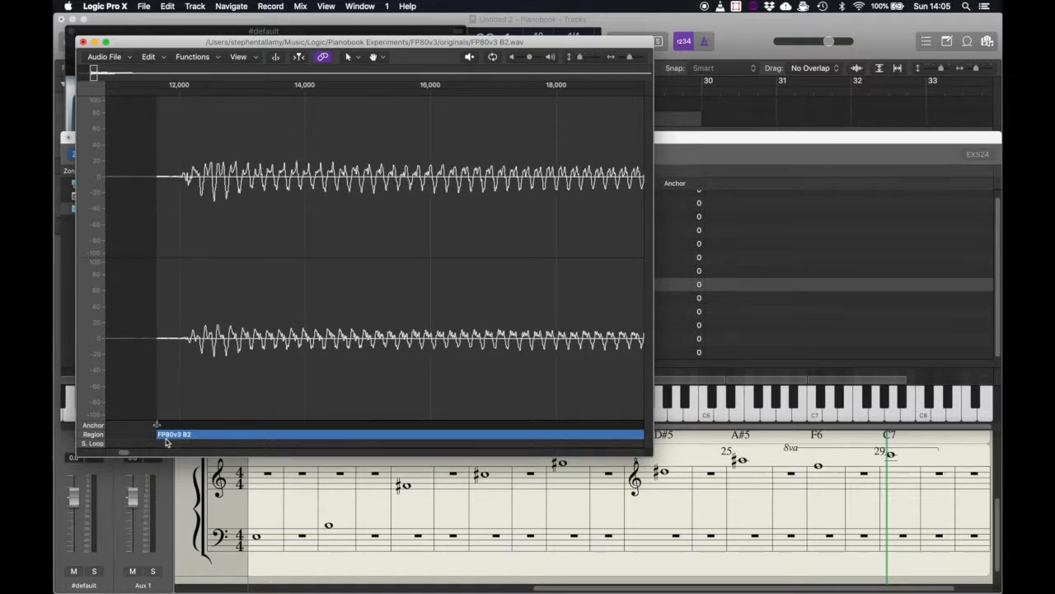
left_click_drag(156, 434, 166, 434)
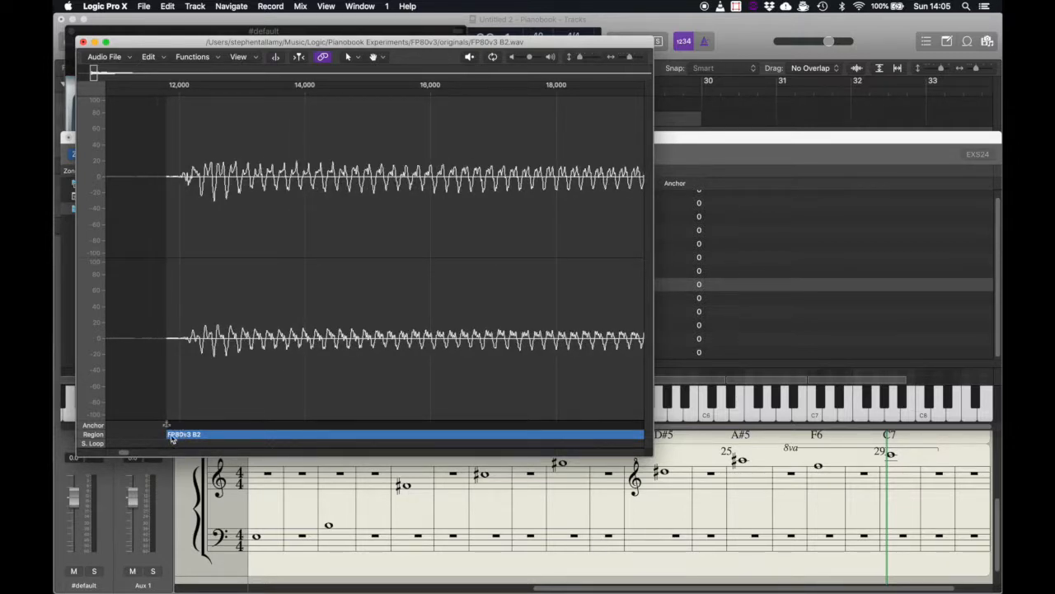
left_click(83, 42)
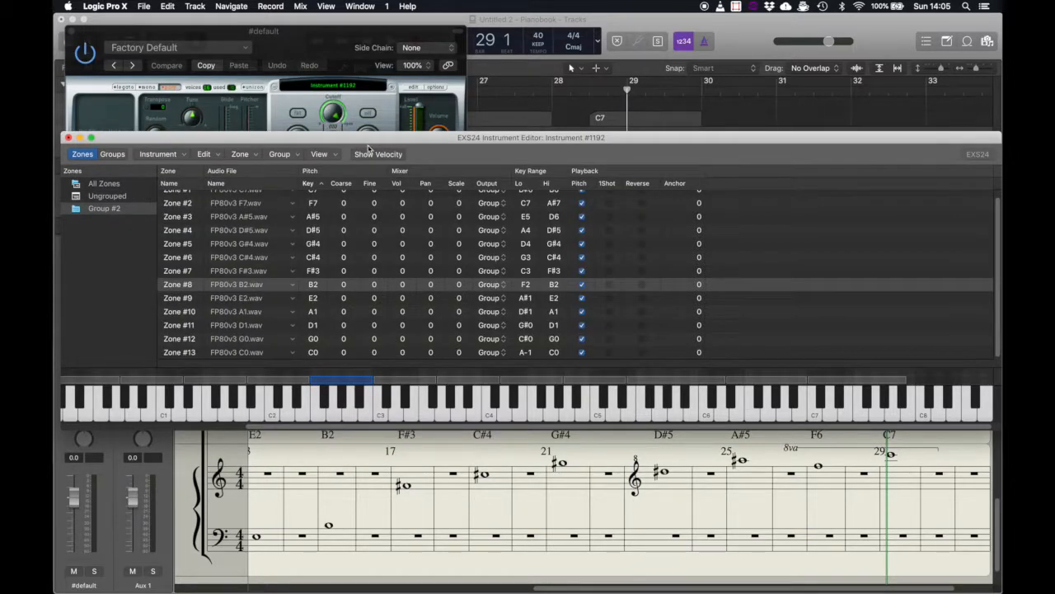
Step: Show the zones' sample start and end values, and set the sample start of all zones to 11797
left_click(320, 154)
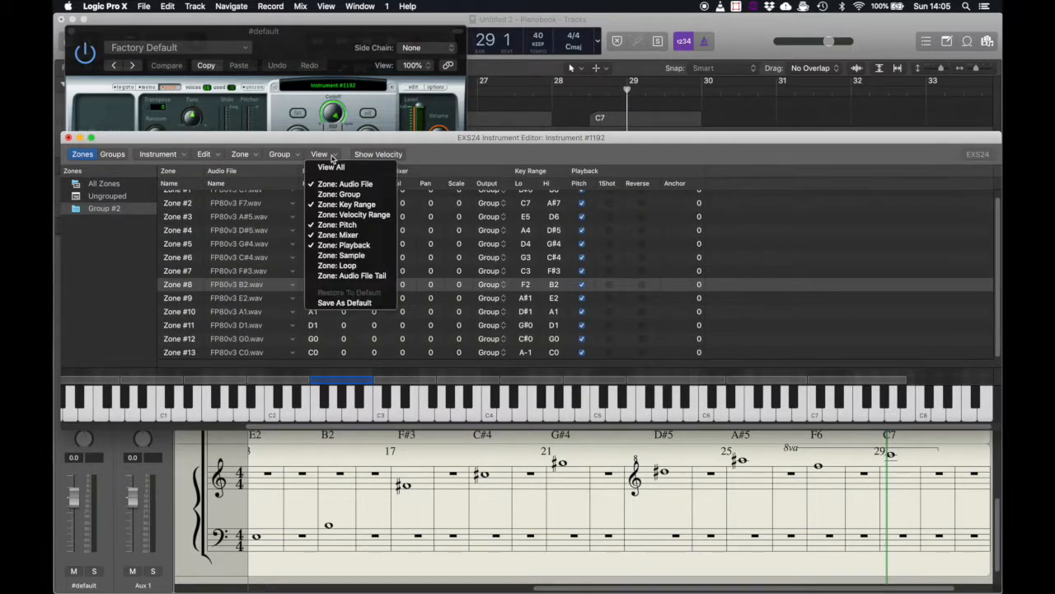
left_click(335, 256)
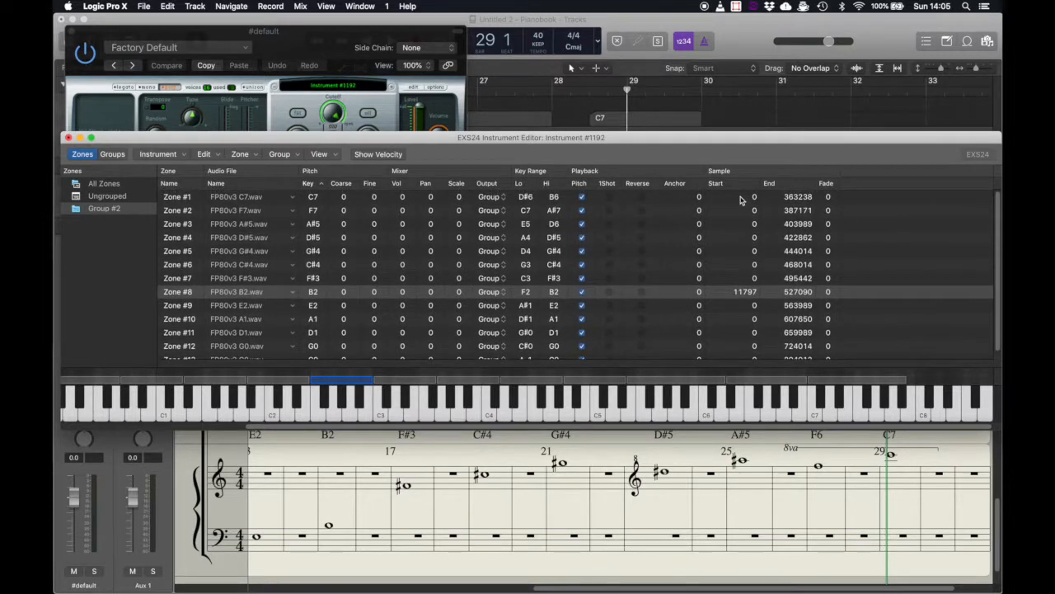
left_click(740, 196)
scroll(717, 323, "down", 1)
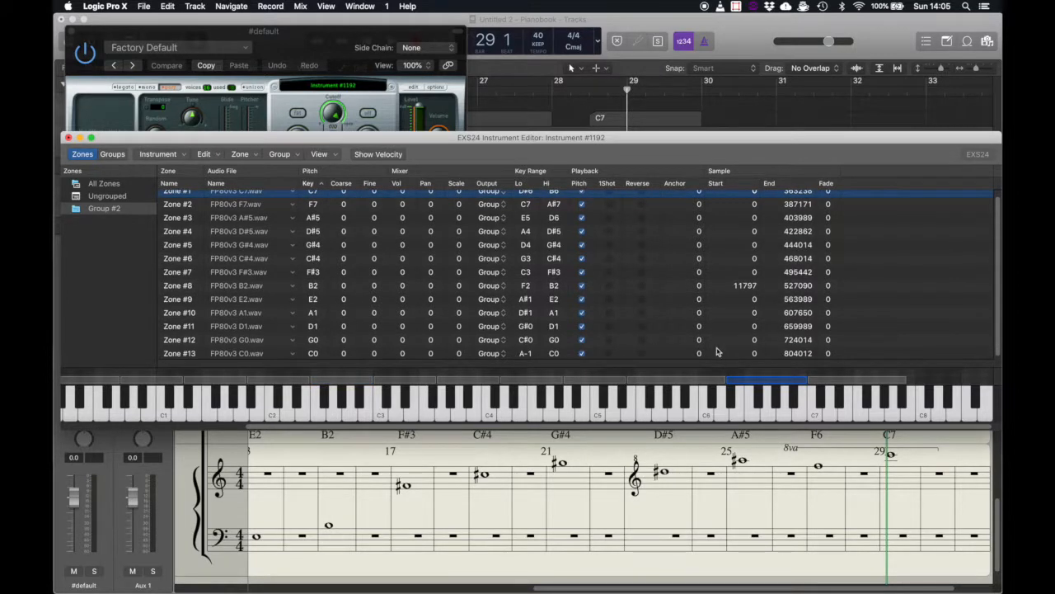
left_click(715, 355, "shift")
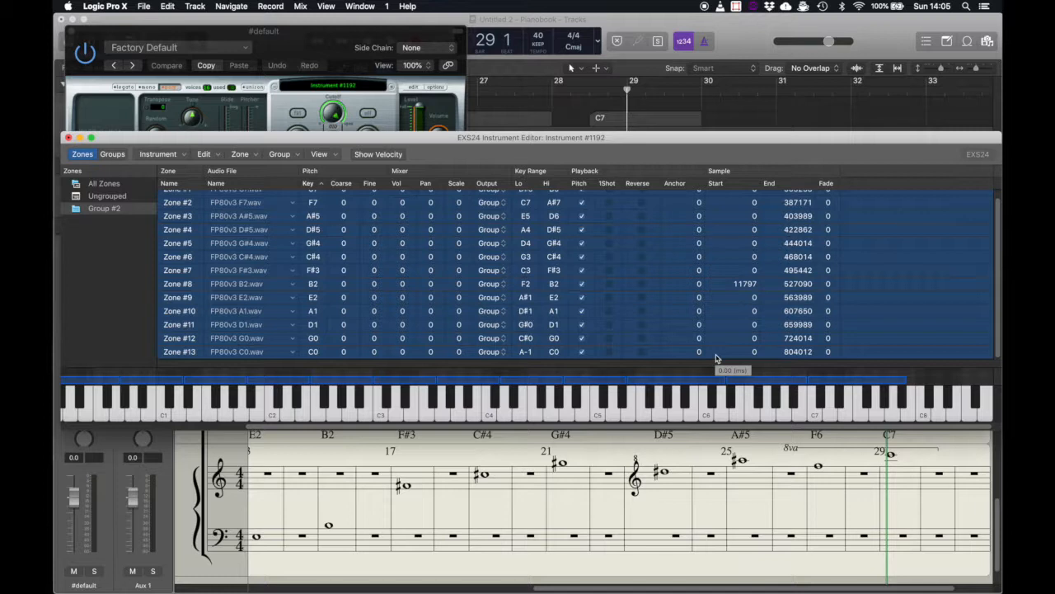
double_click(744, 218)
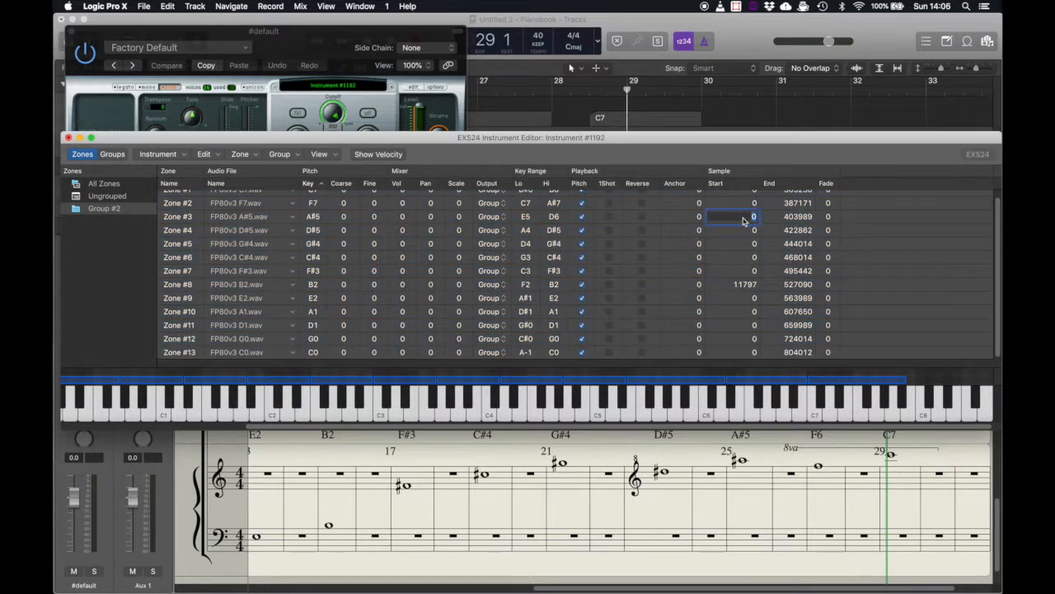
type("11797")
key("Return")
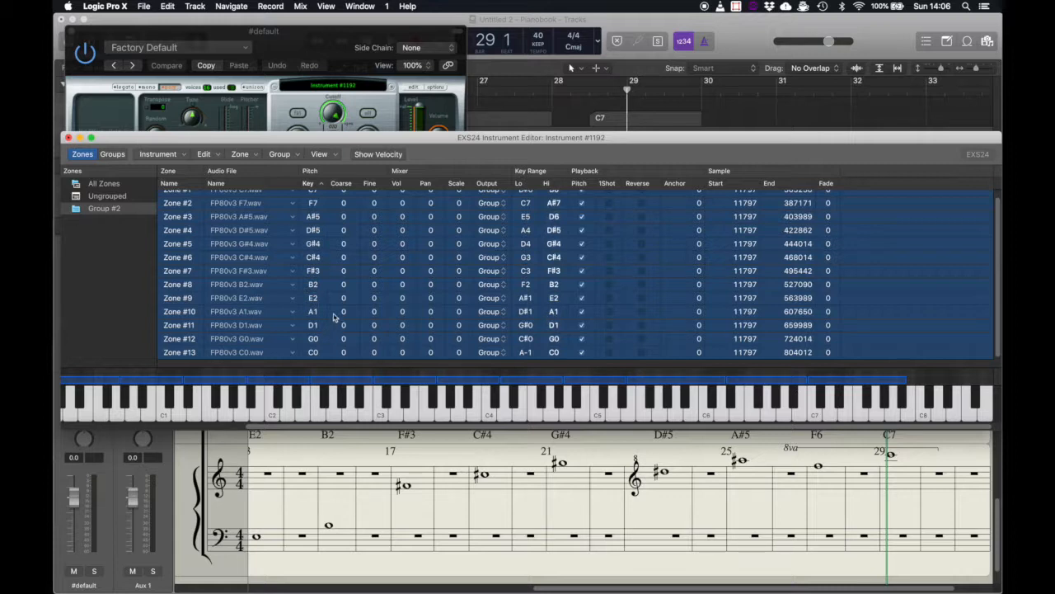
Step: Examine the D1, A1, E2 and B2 zones' waveforms to check where the sample start sits relative to each note's attack
left_click(253, 220)
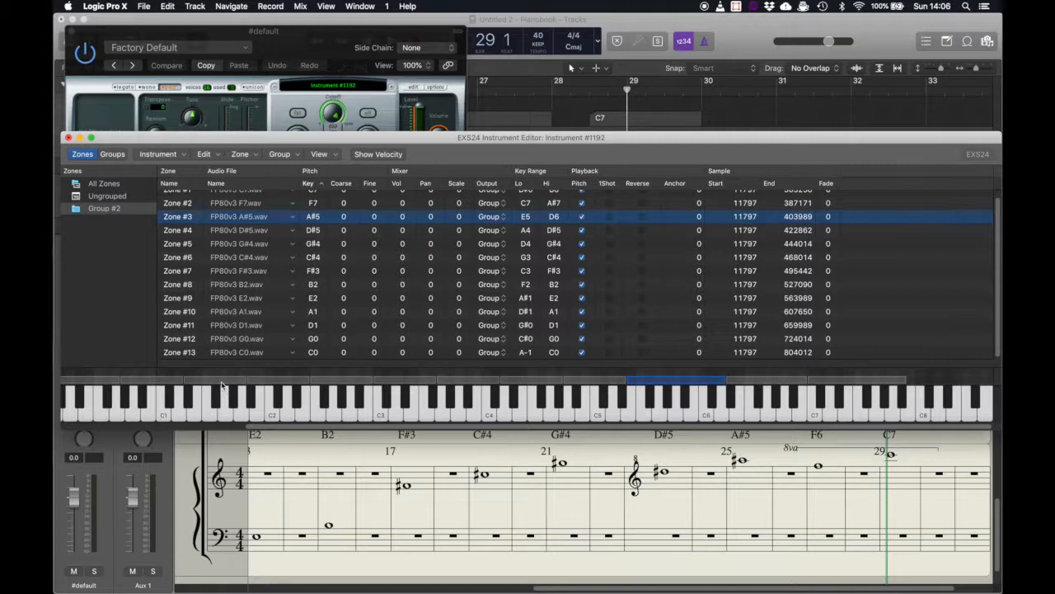
double_click(128, 380)
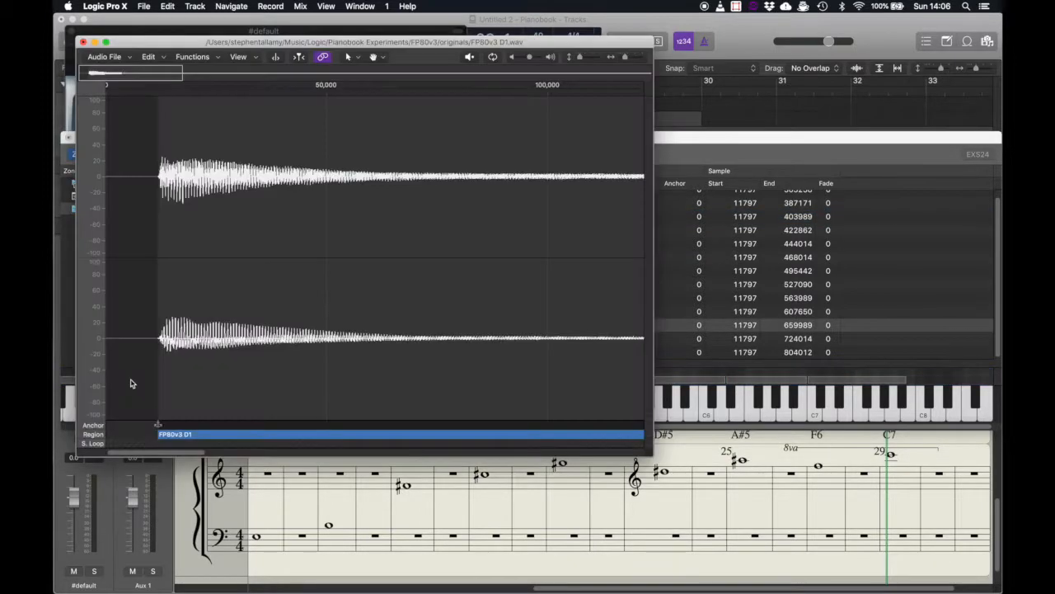
left_click(82, 42)
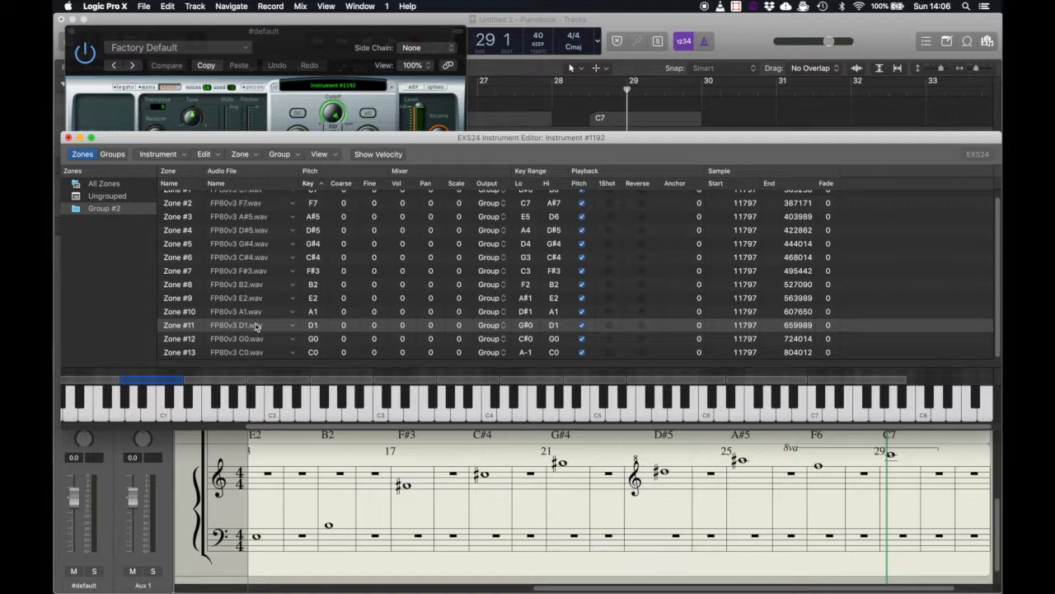
double_click(224, 381)
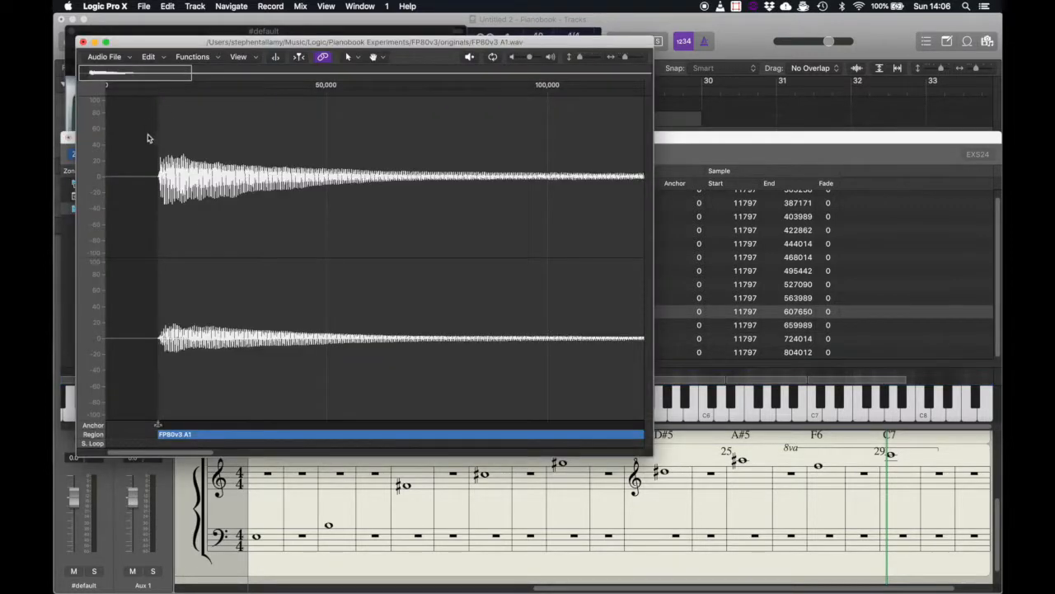
left_click_drag(626, 58, 635, 64)
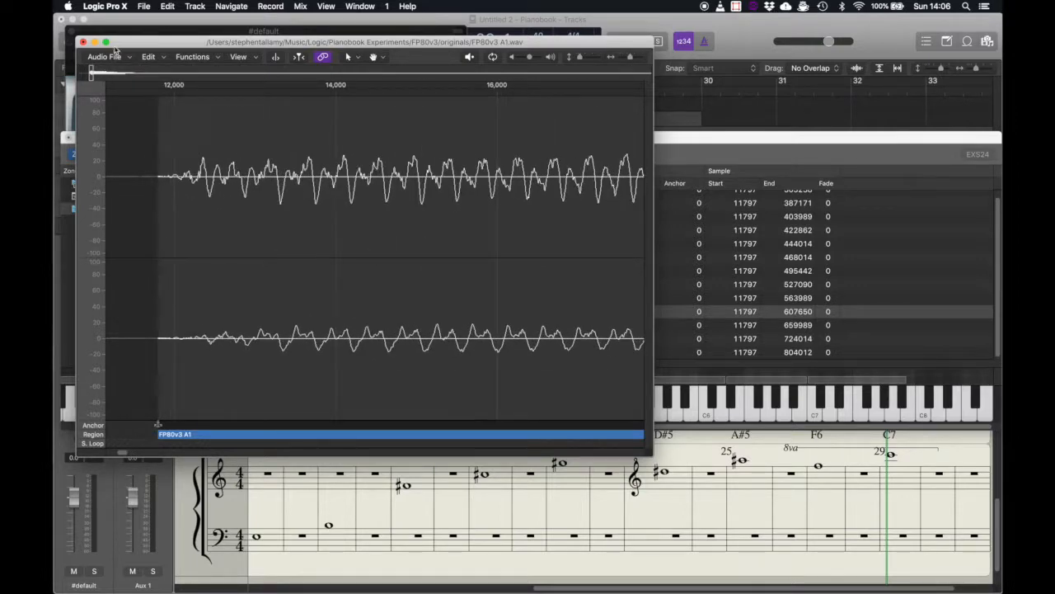
left_click(82, 42)
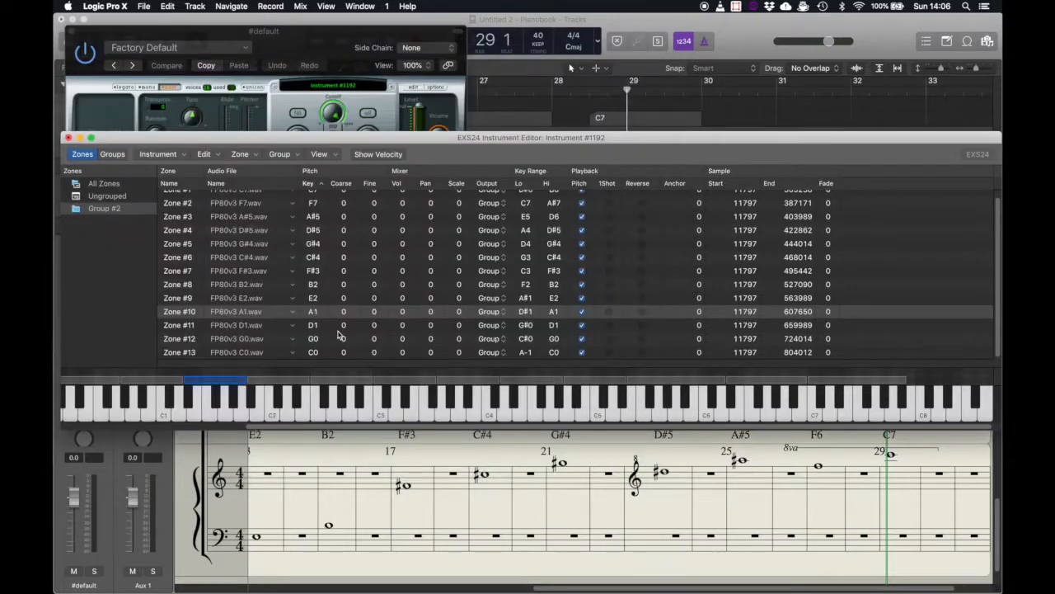
double_click(301, 381)
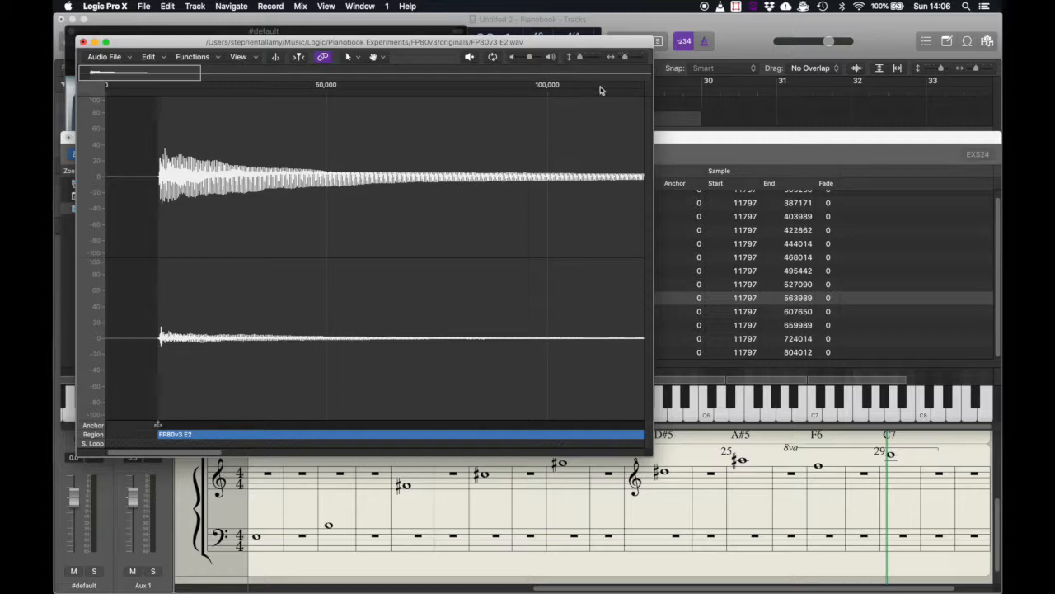
left_click_drag(628, 60, 637, 61)
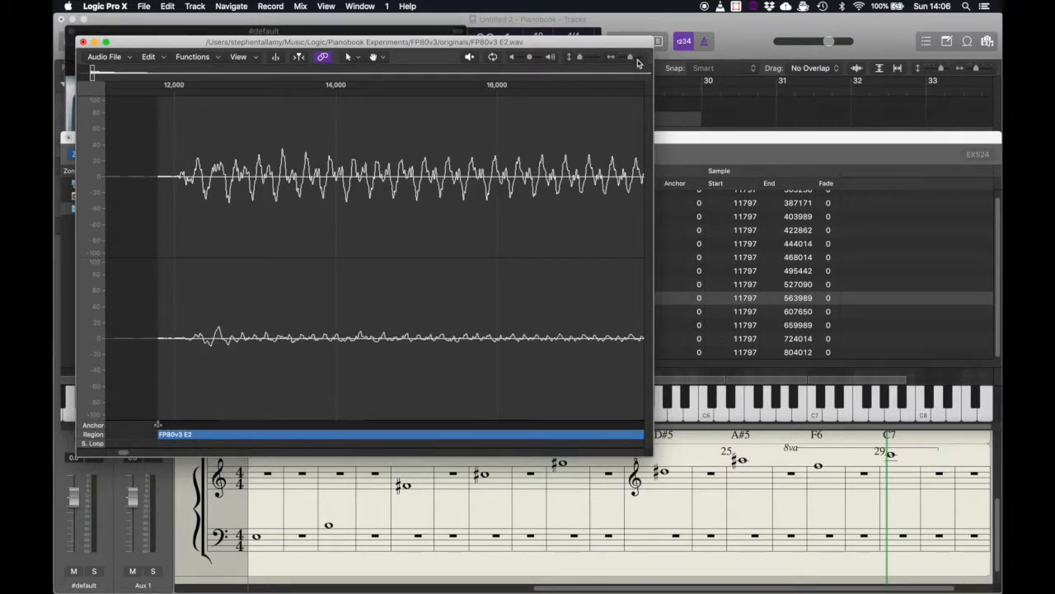
left_click(83, 43)
double_click(342, 380)
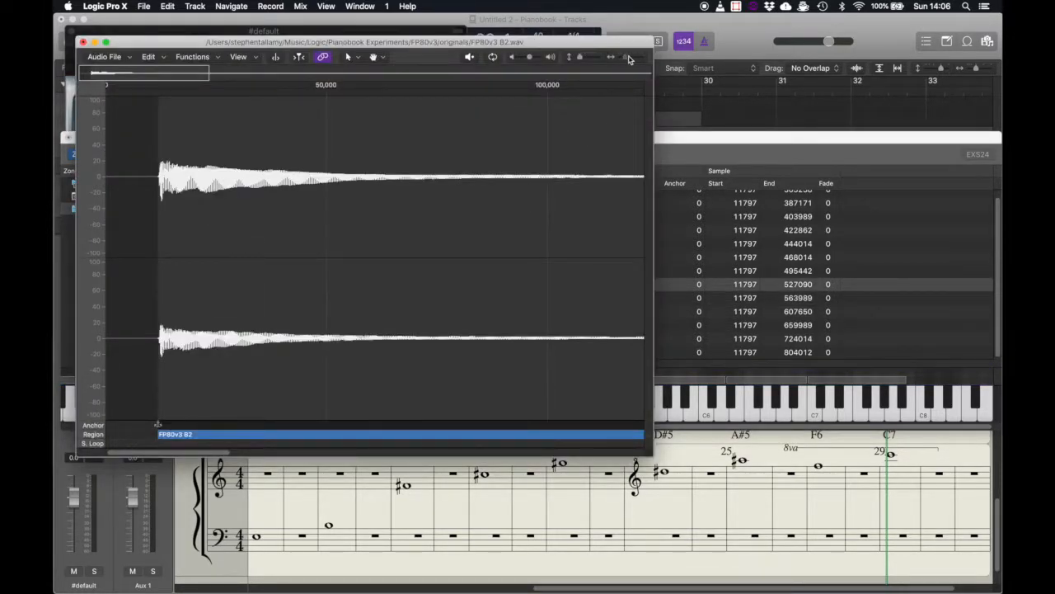
left_click_drag(629, 59, 636, 60)
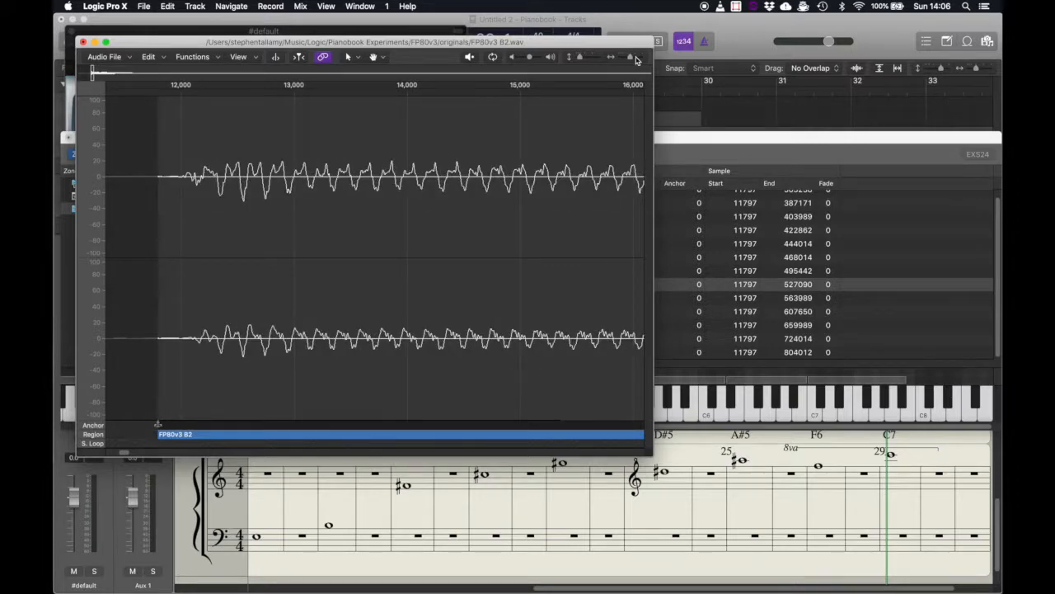
left_click(83, 42)
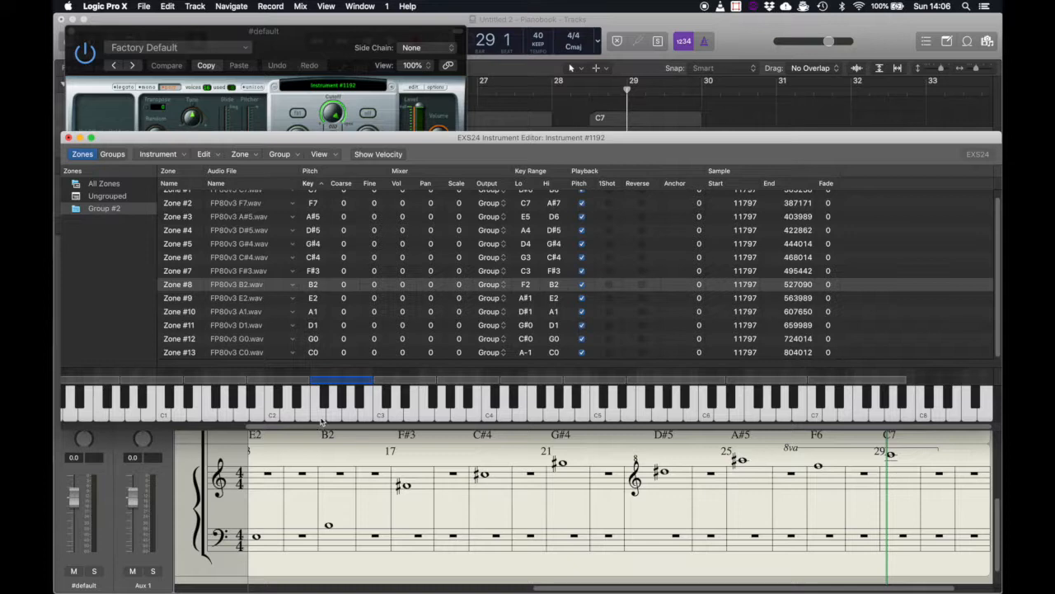
Step: Move the instrument editor window aside to uncover the EXS24 plug-in window behind it
left_click_drag(467, 141, 520, 143)
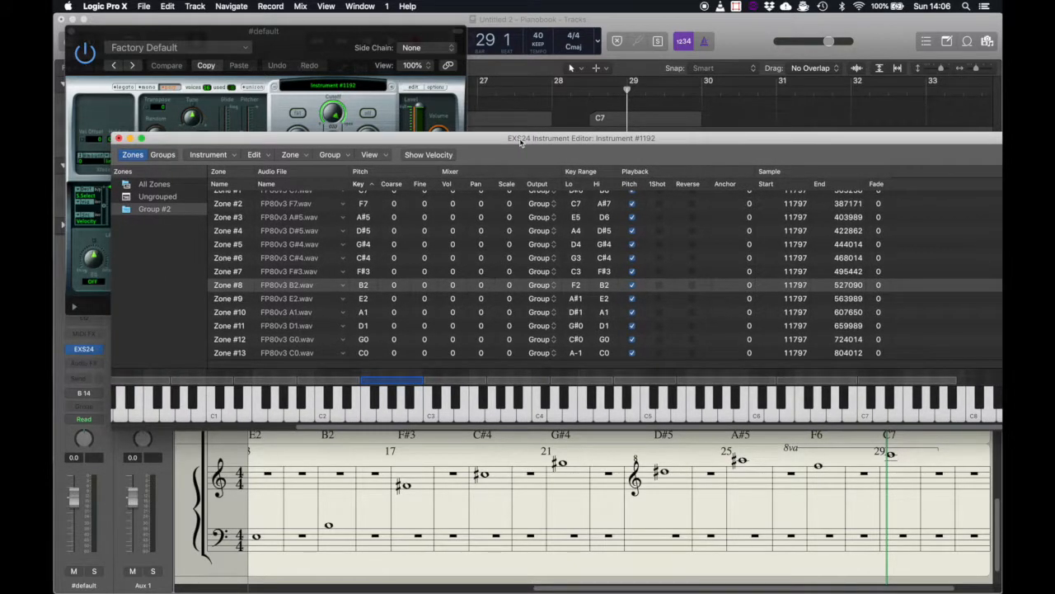